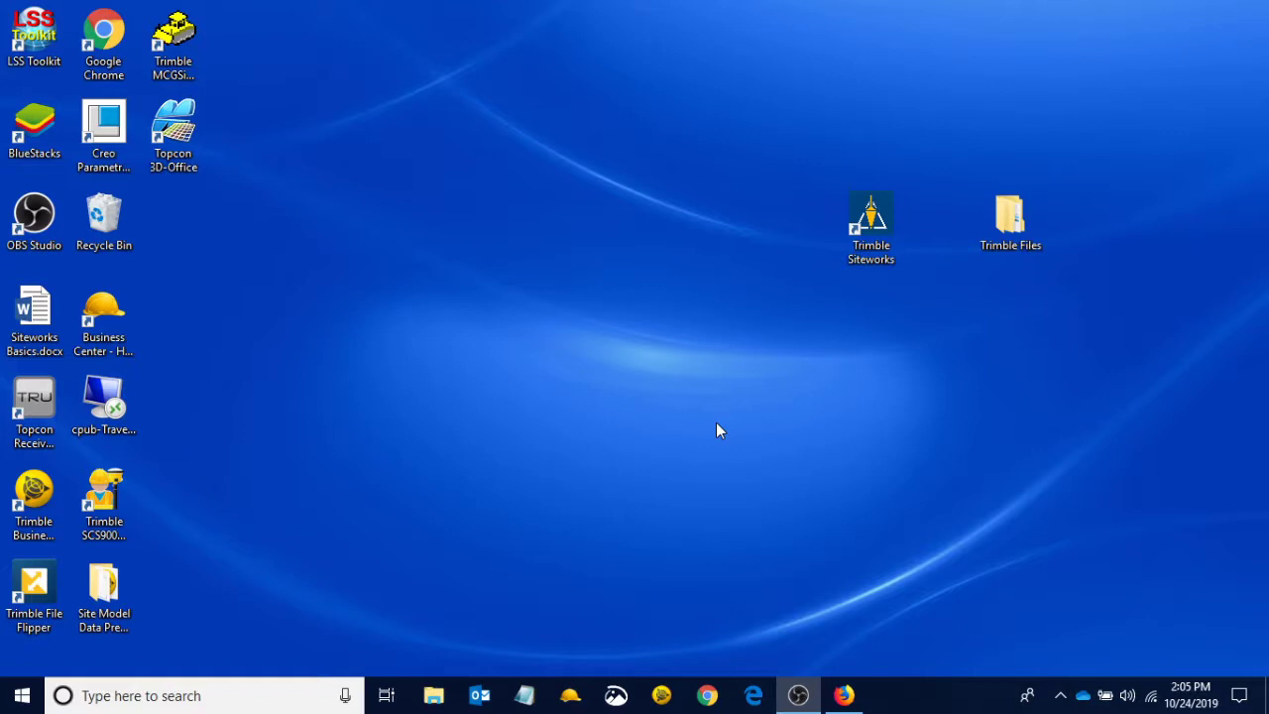
pyautogui.click(1010, 218)
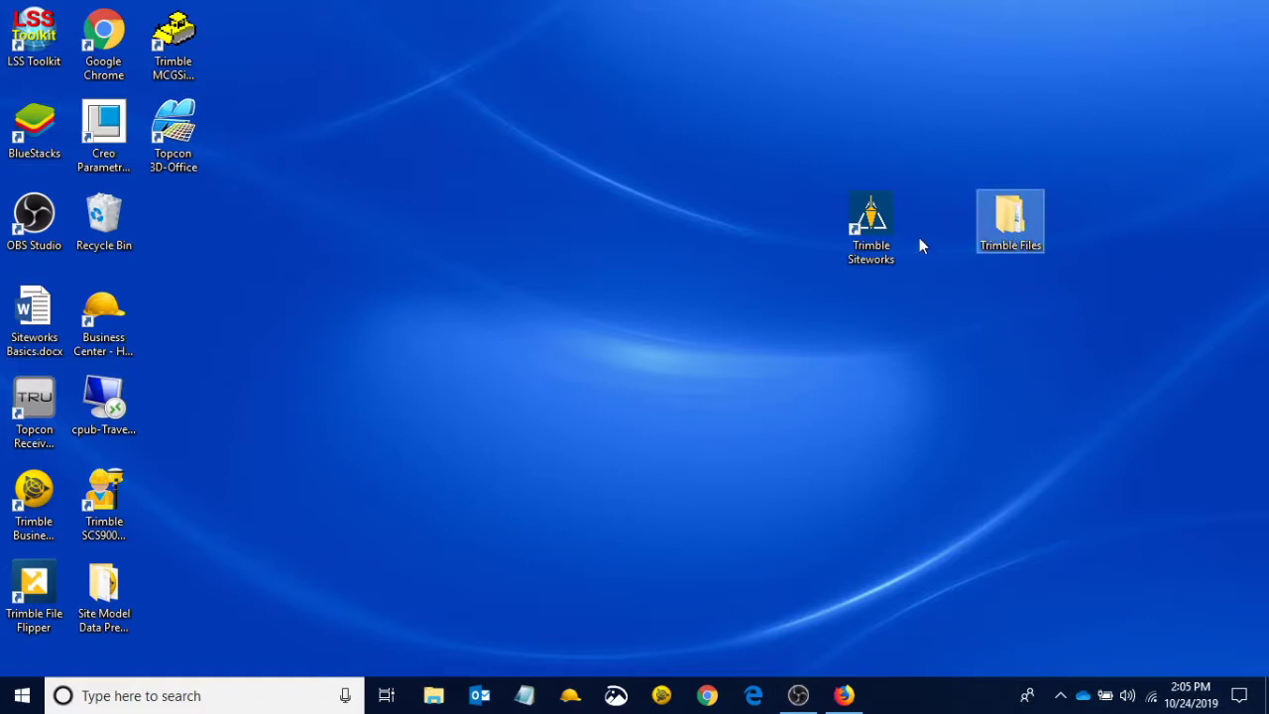
pyautogui.click(1012, 308)
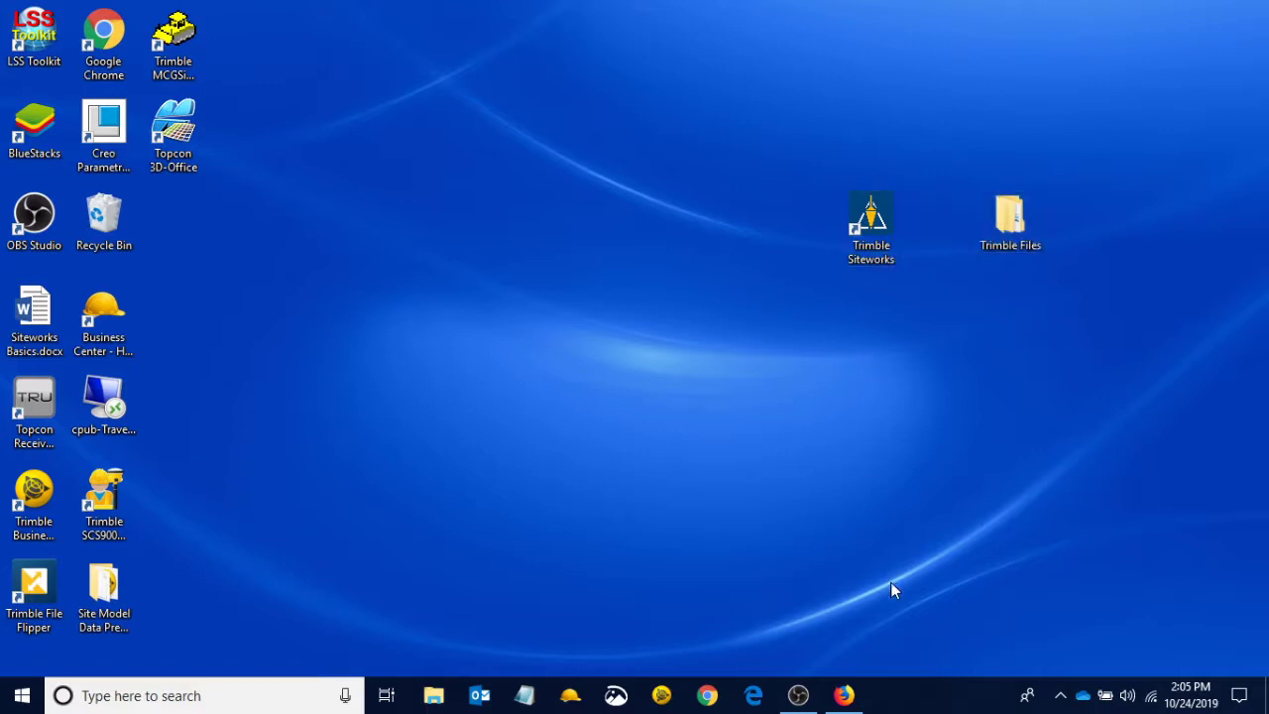
pyautogui.moveTo(843, 698)
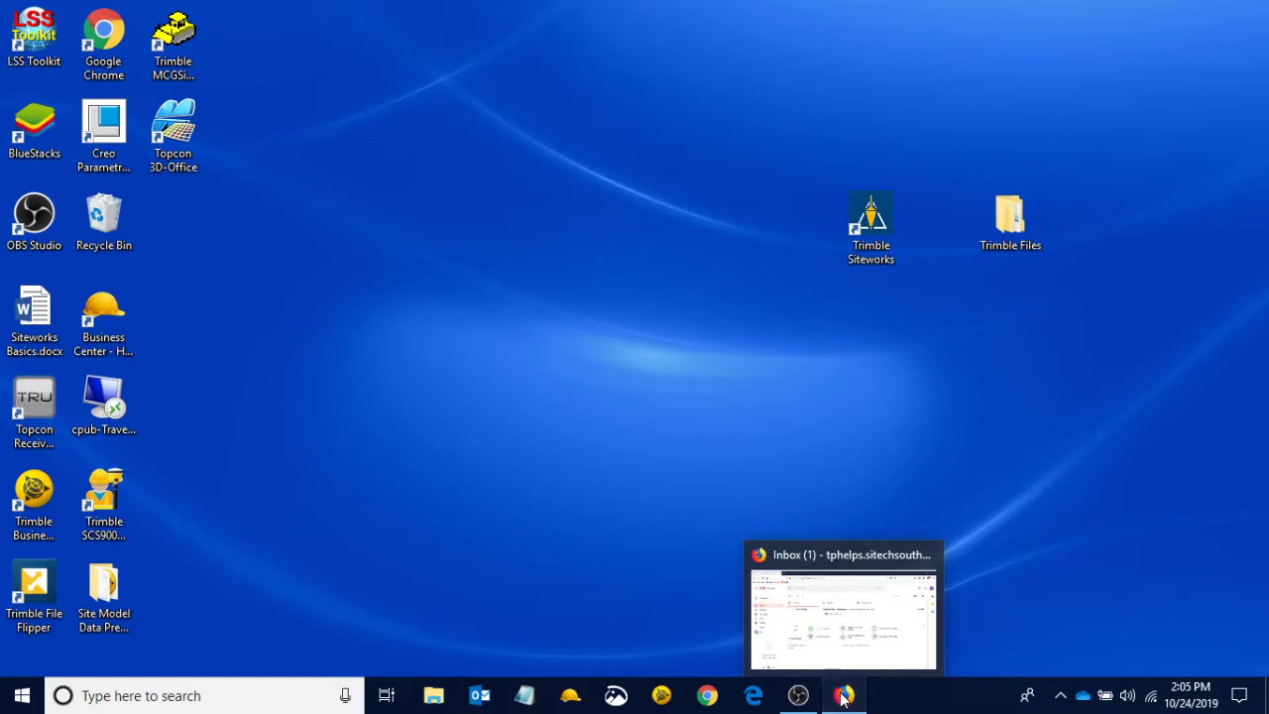
pyautogui.click(844, 698)
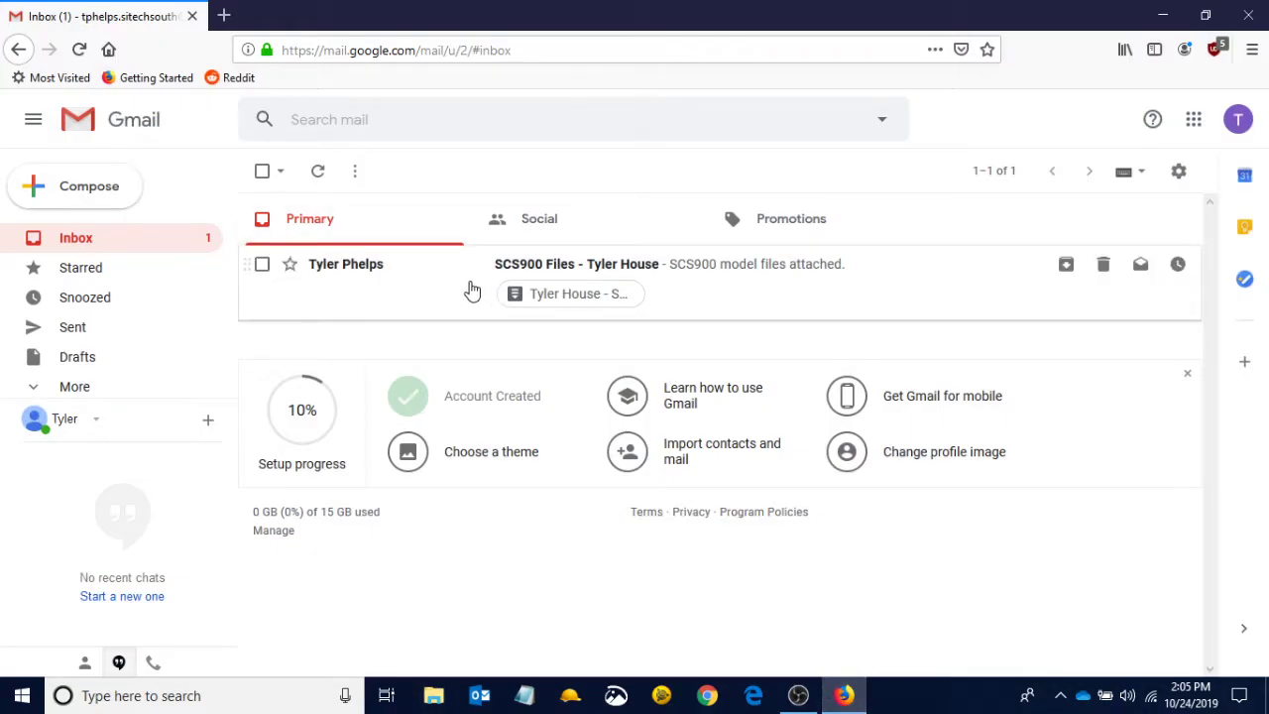
pyautogui.click(473, 286)
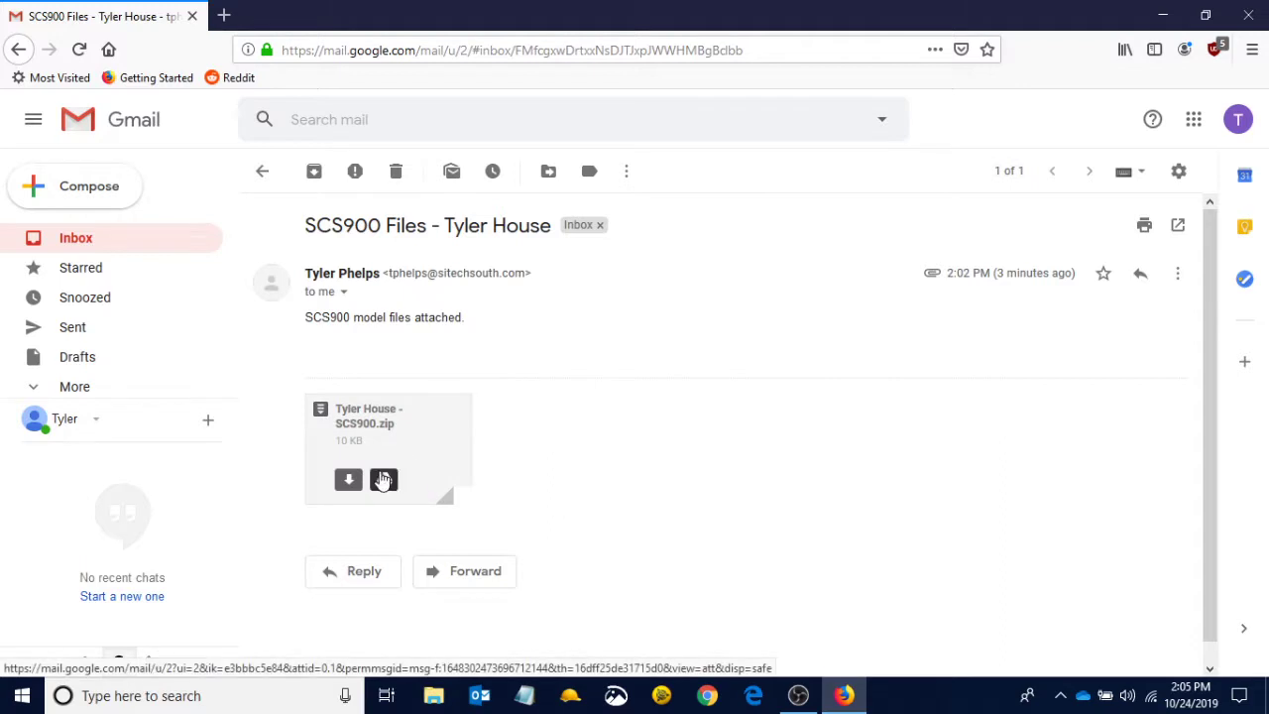
# - Save the 'Tyler House - SCS900.zip' attachment and show it in Firefox's downloads list
pyautogui.click(348, 484)
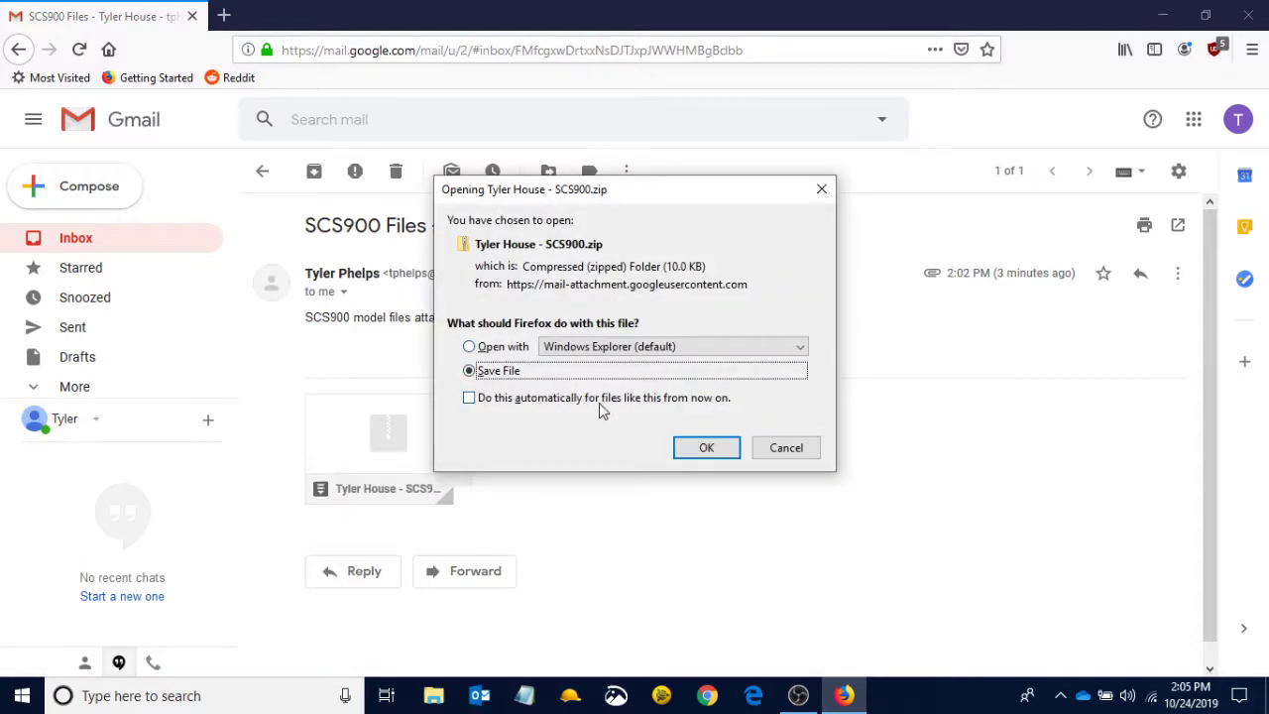
pyautogui.click(702, 449)
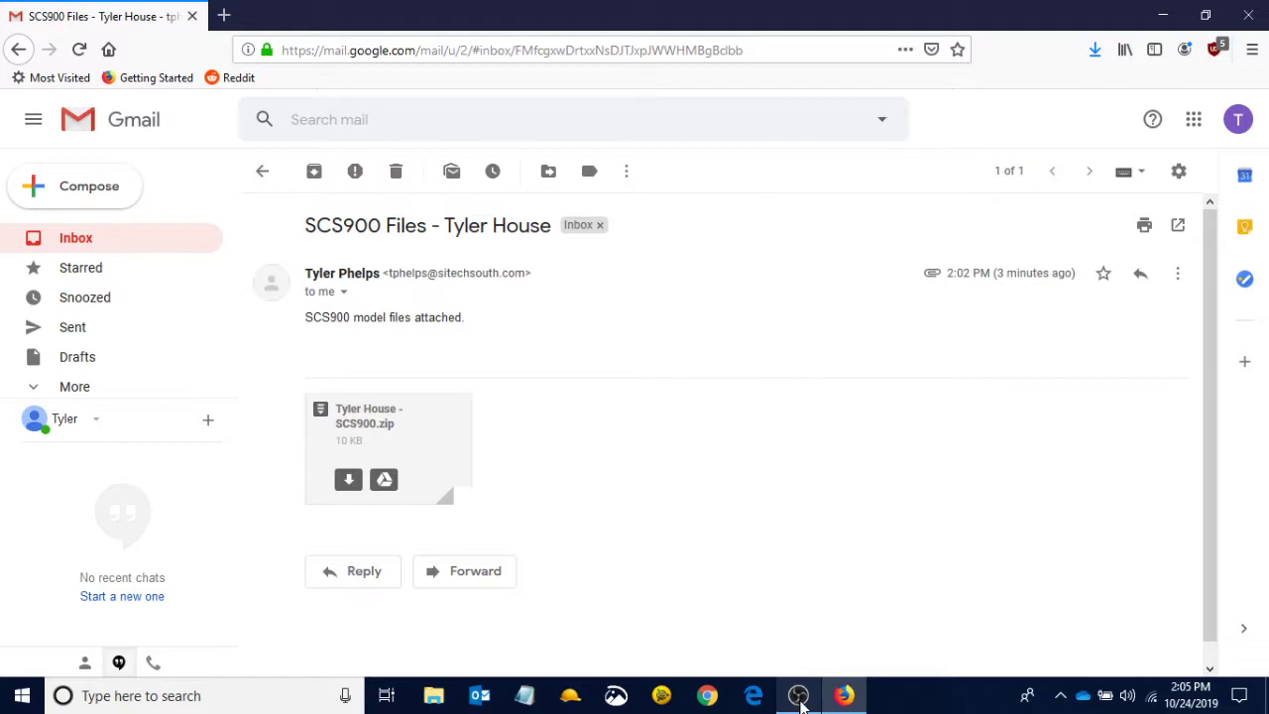
pyautogui.moveTo(800, 691)
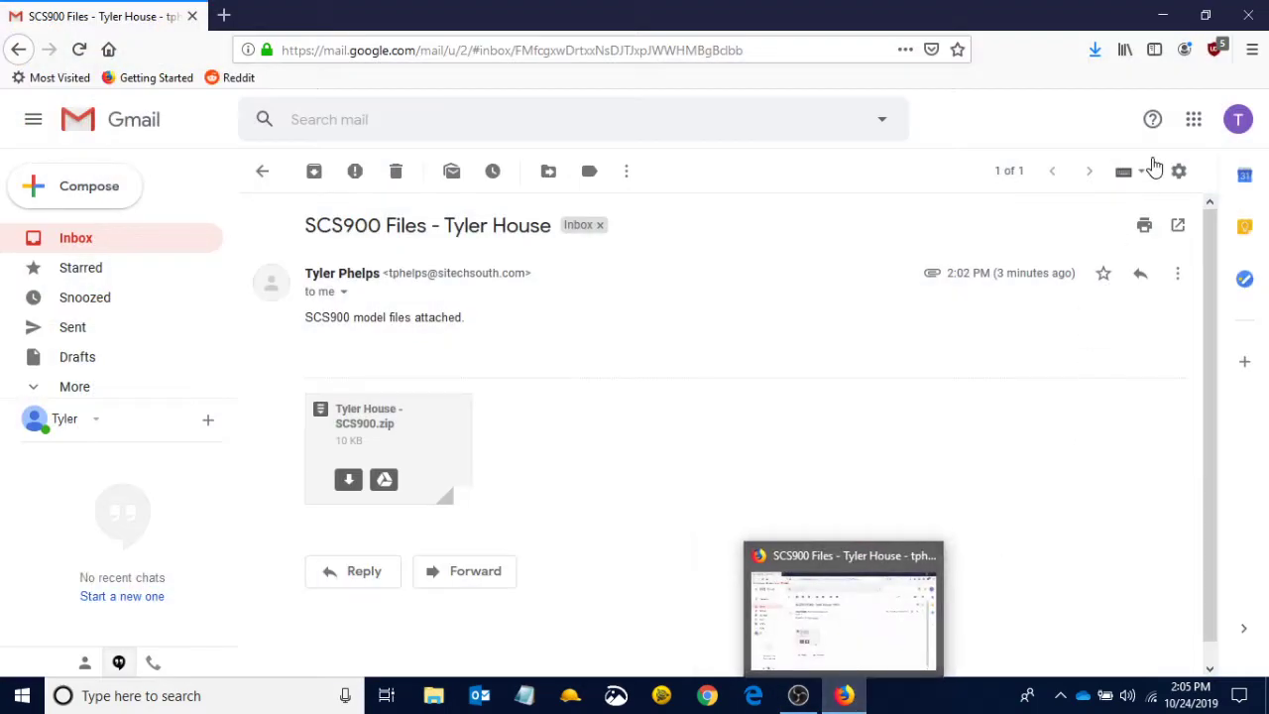
pyautogui.click(1094, 50)
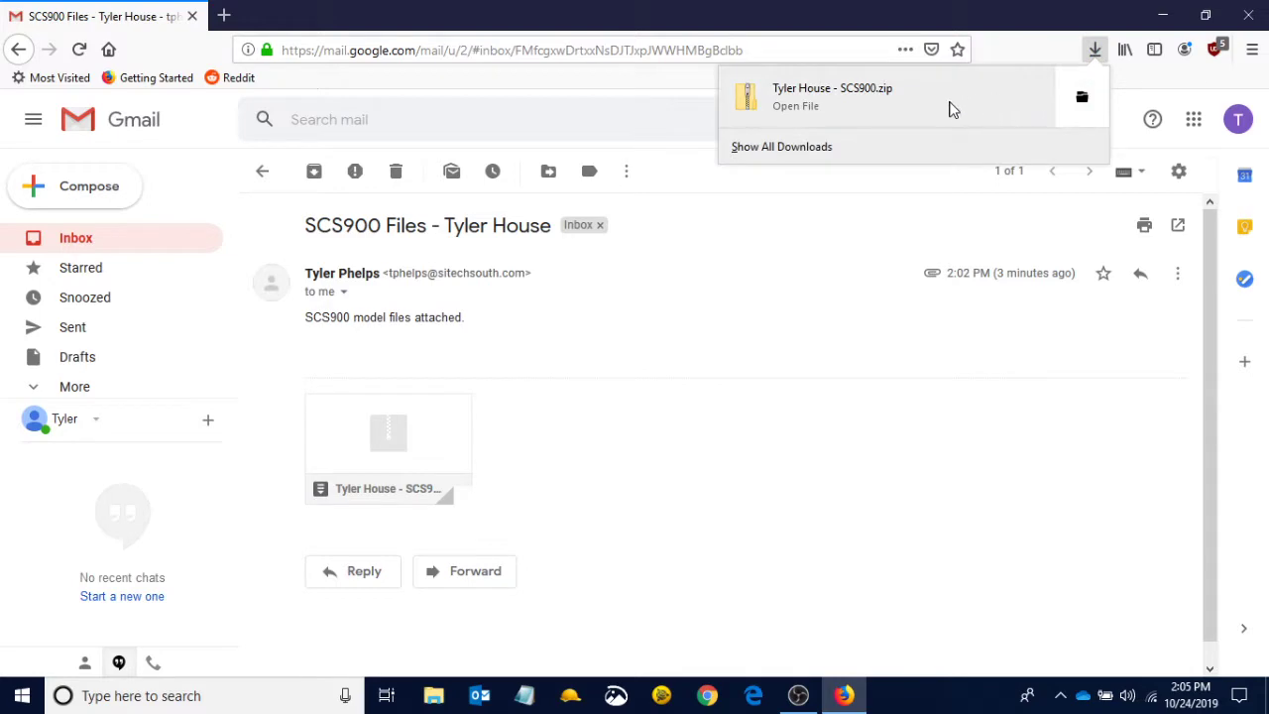
# - Copy the downloaded 'Tyler House - SCS900.zip' from its download folder onto the Desktop
pyautogui.click(1082, 100)
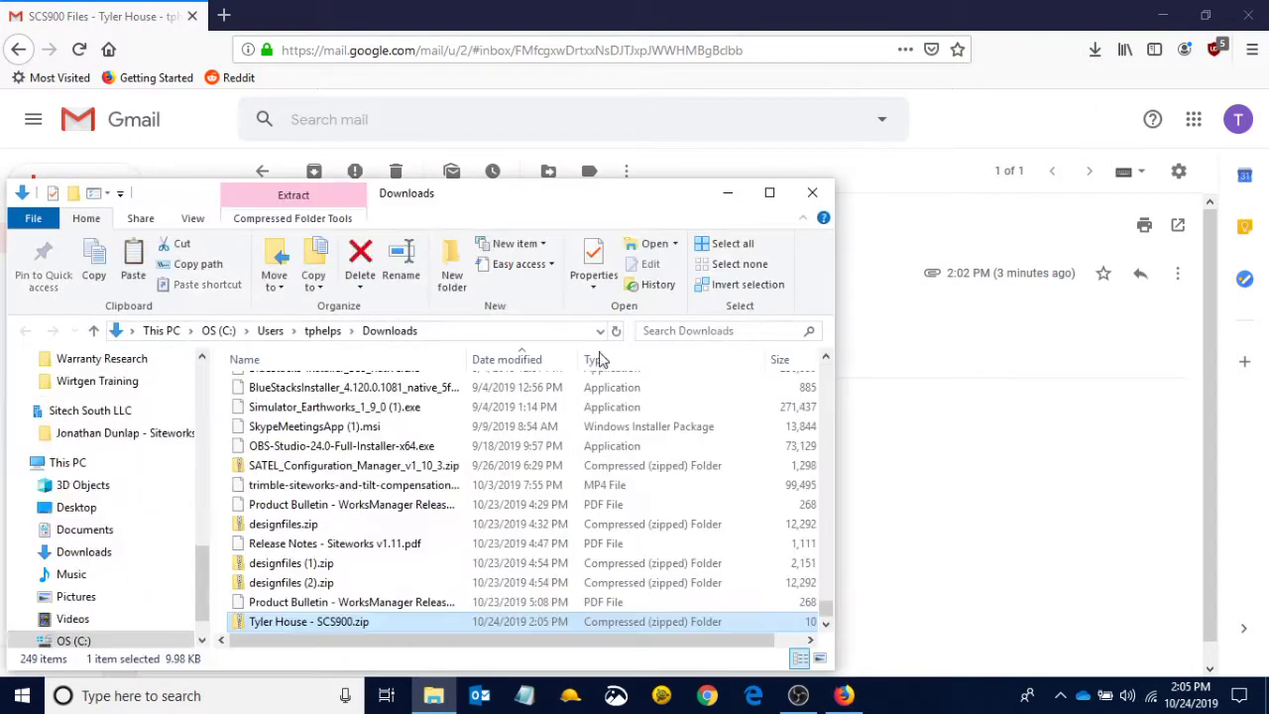
pyautogui.rightClick(304, 622)
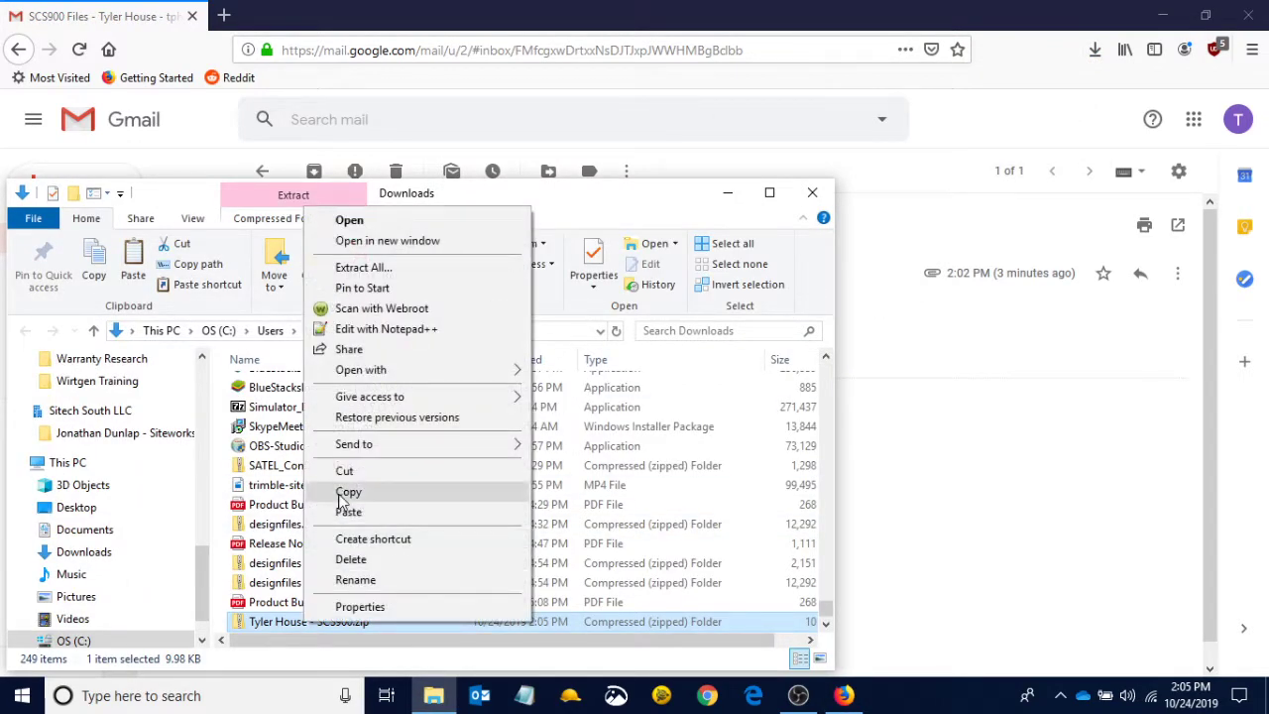
pyautogui.click(348, 492)
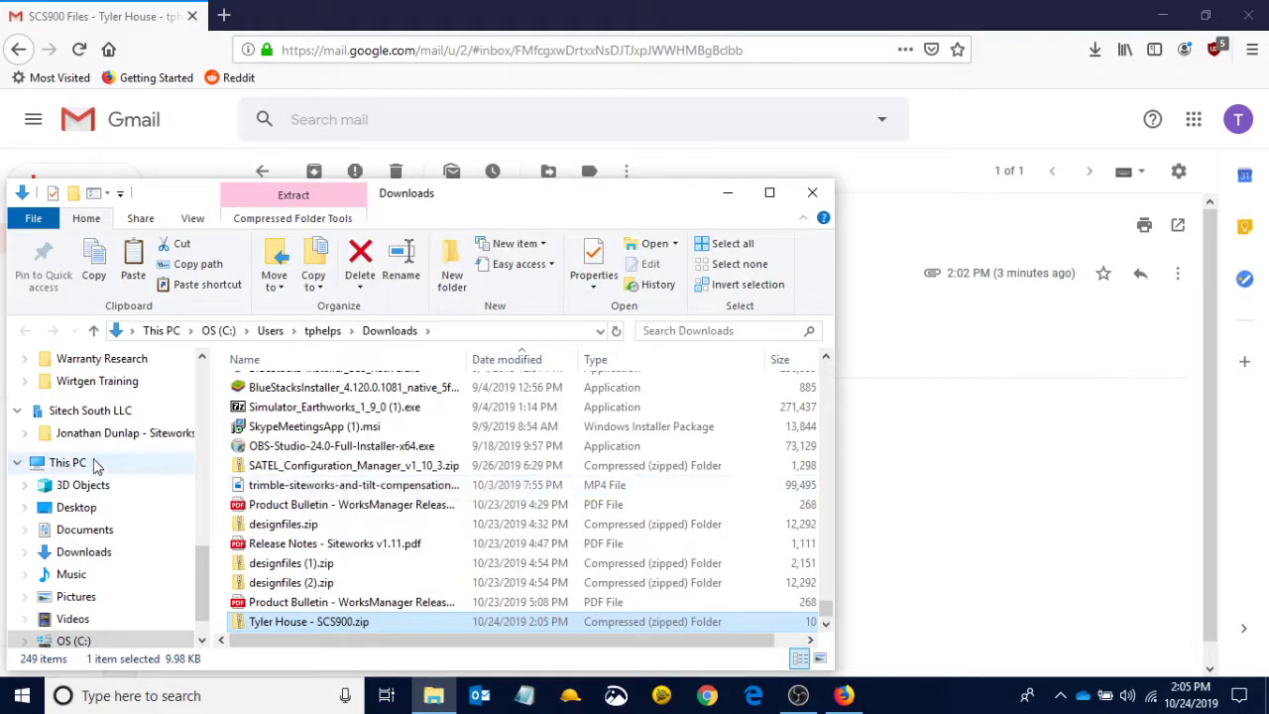
pyautogui.click(76, 507)
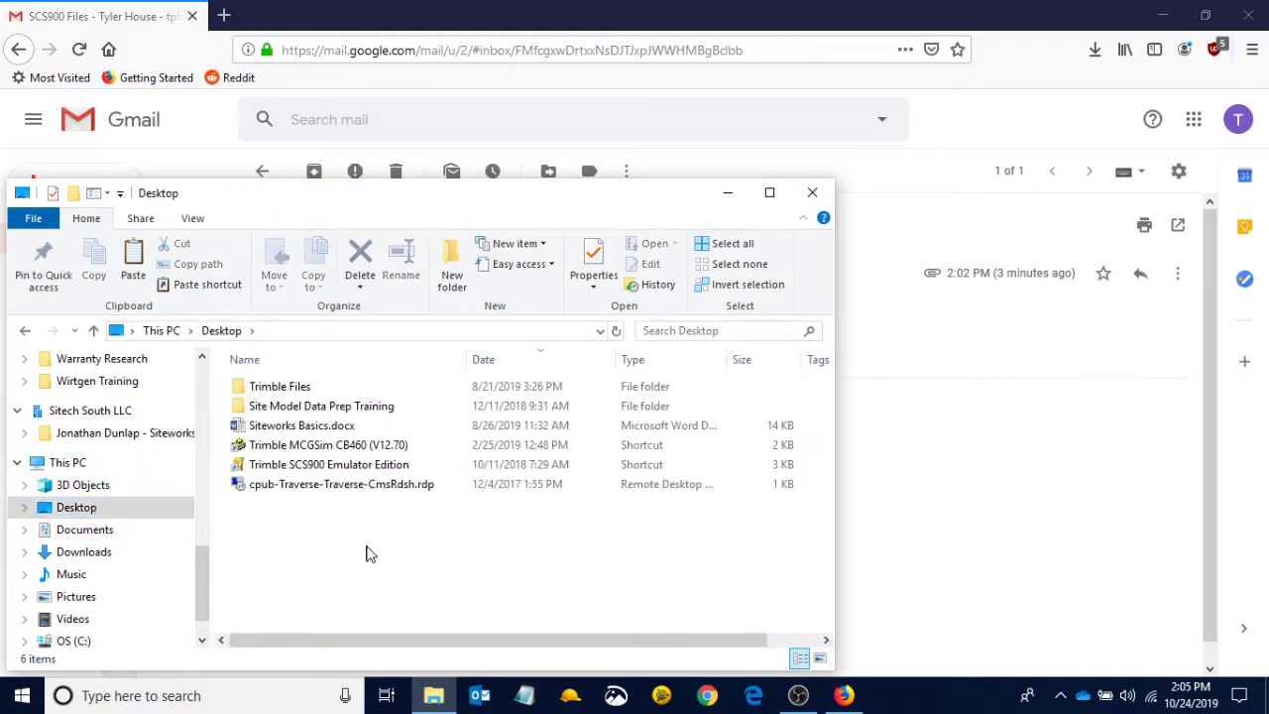
pyautogui.rightClick(366, 553)
pyautogui.click(408, 407)
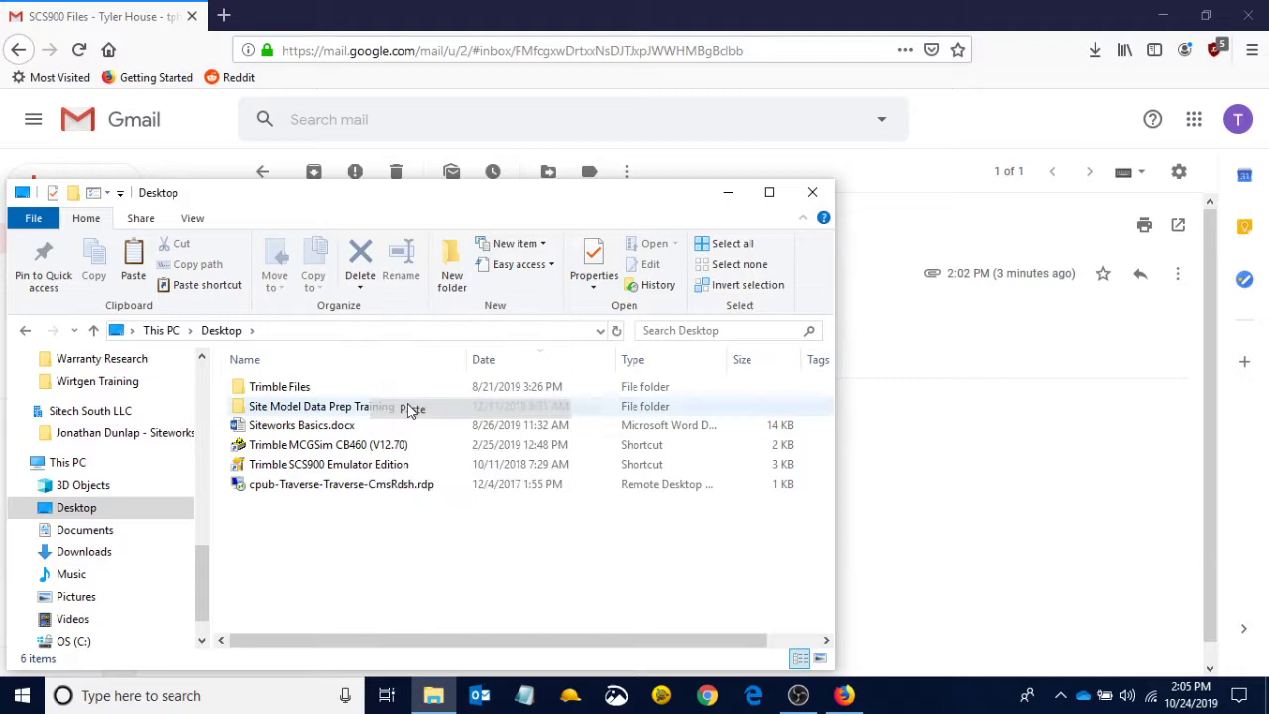
pyautogui.click(440, 557)
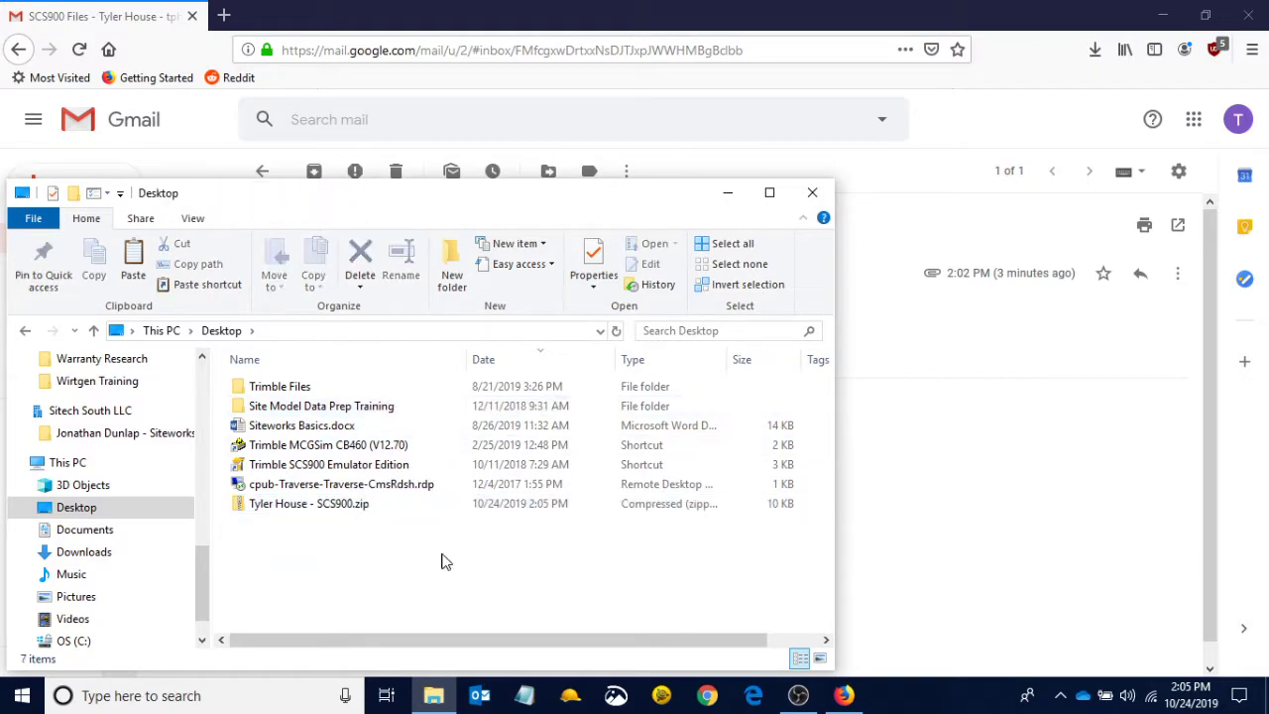
# - Extract the zip on the desktop into a 'Tyler House - SCS900' folder
pyautogui.click(812, 191)
pyautogui.click(1248, 15)
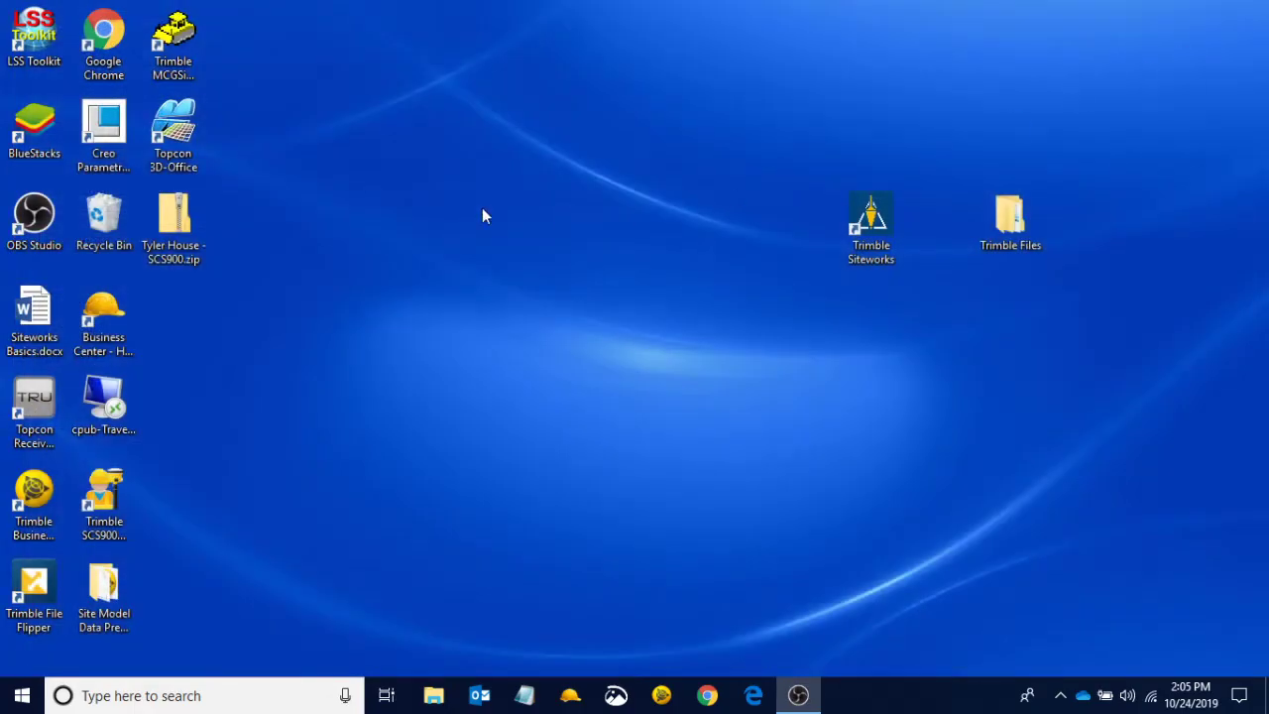
pyautogui.moveTo(181, 238); pyautogui.dragTo(670, 236)
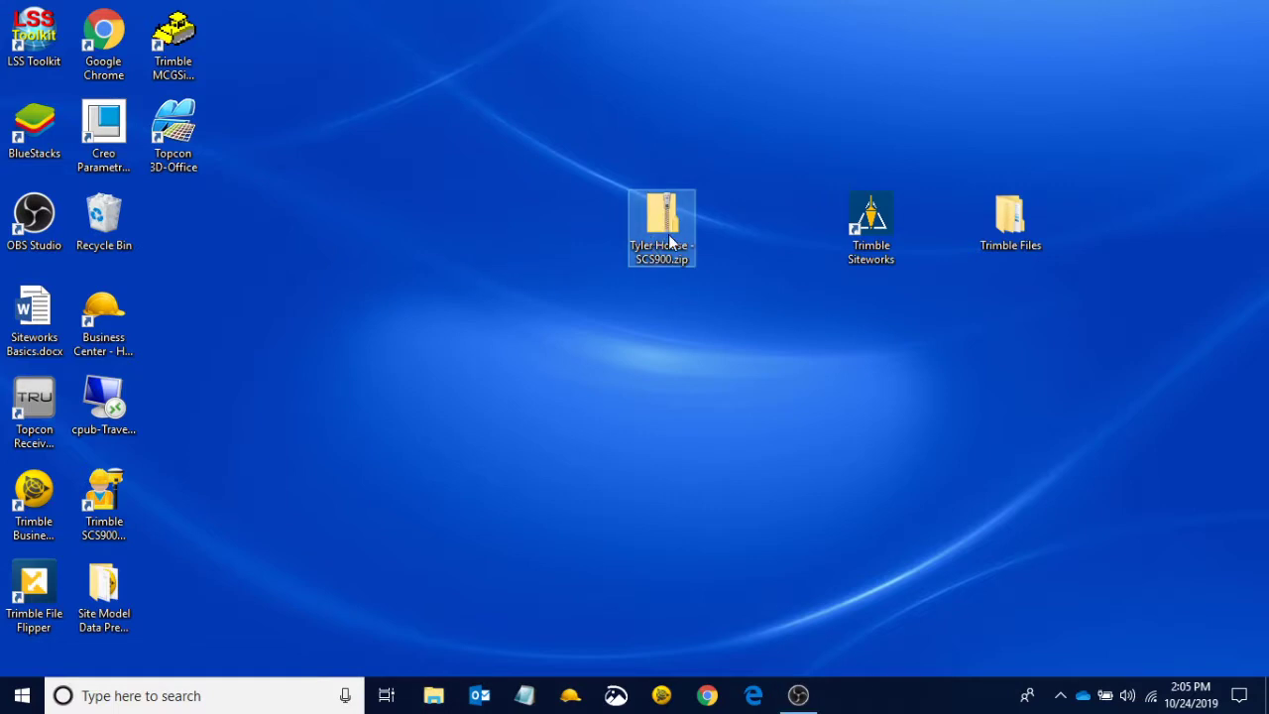
pyautogui.rightClick(672, 241)
pyautogui.click(732, 277)
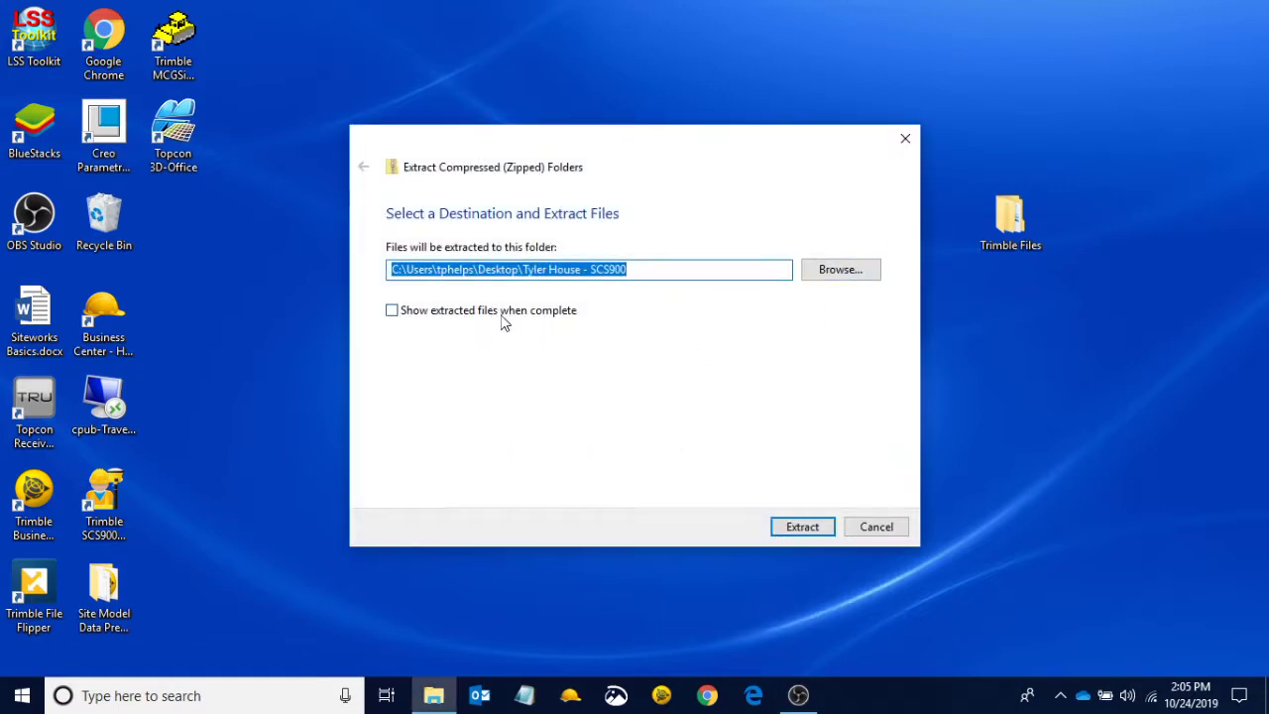
pyautogui.click(816, 528)
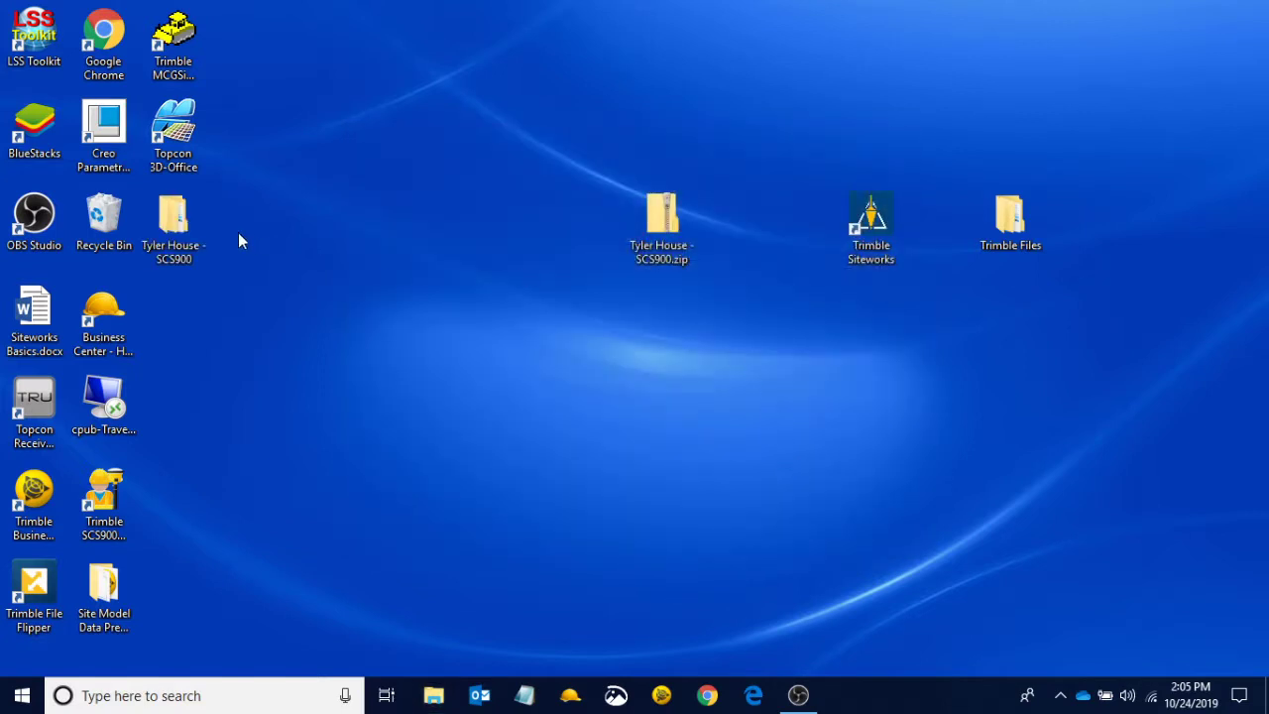
pyautogui.moveTo(191, 245); pyautogui.dragTo(823, 440)
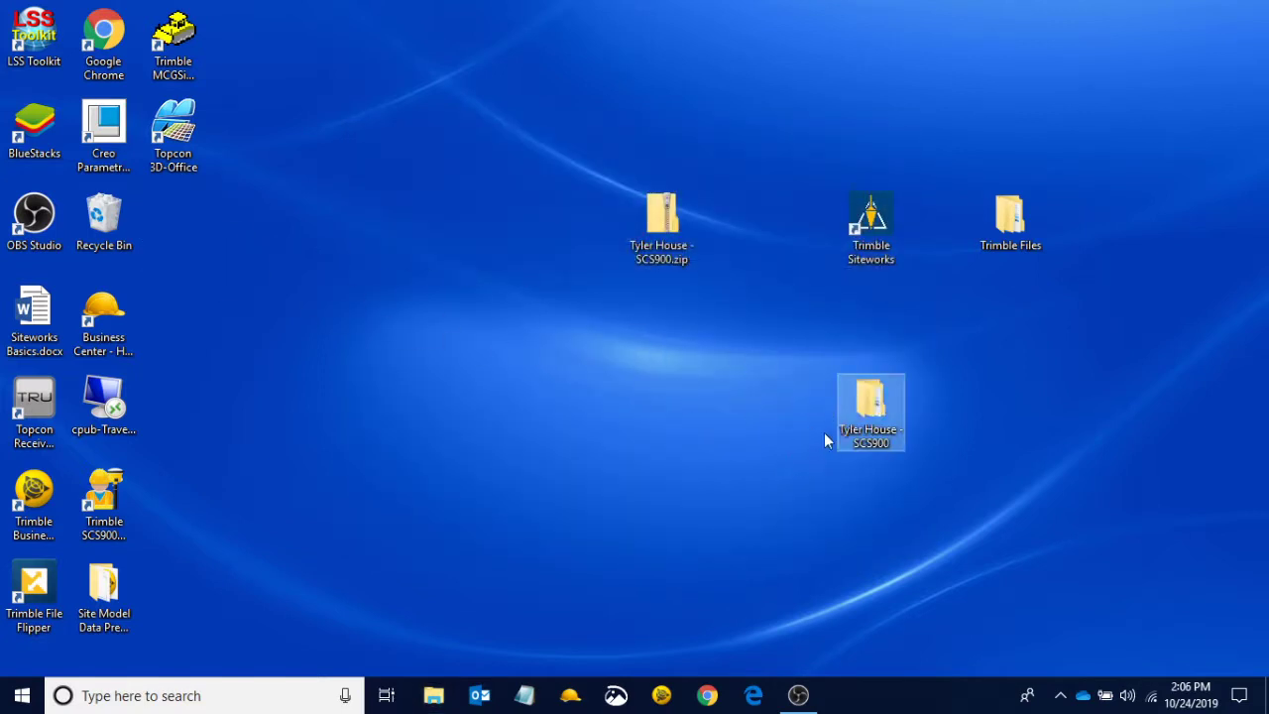
# - Delete the zip and move the 'Tyler House - SCS900' folder into Trimble Files
pyautogui.rightClick(662, 230)
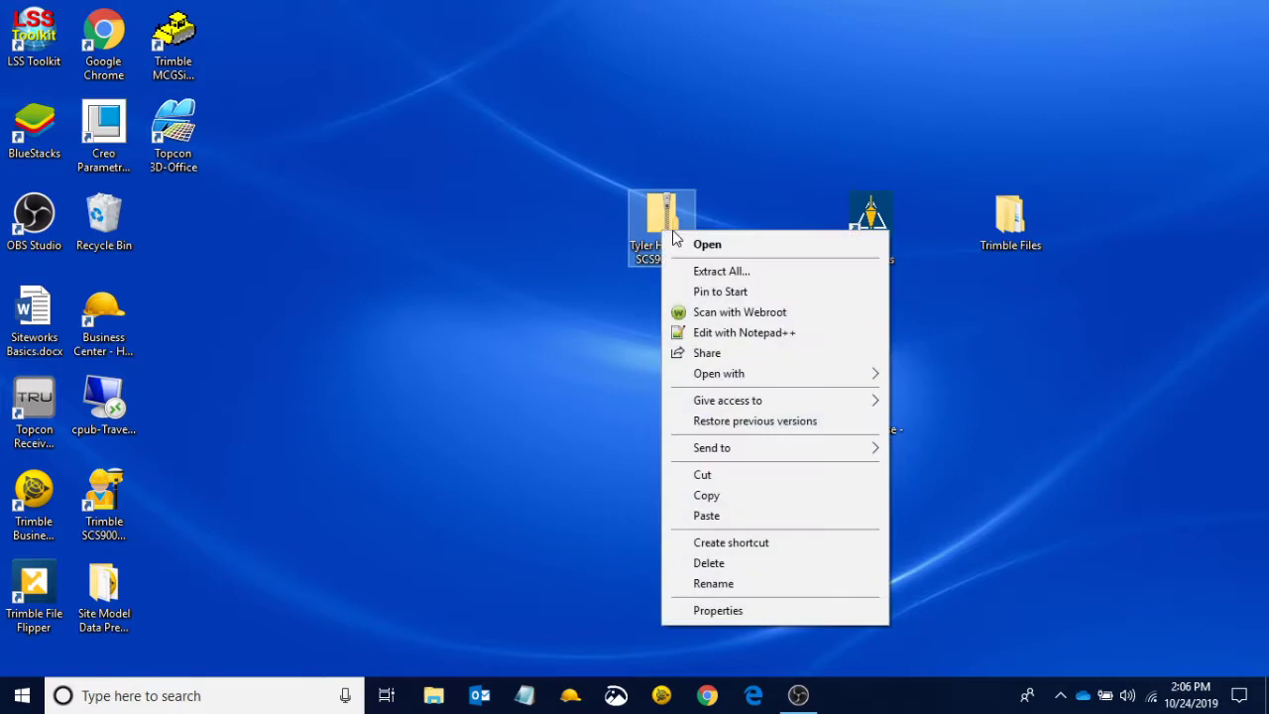
pyautogui.click(745, 272)
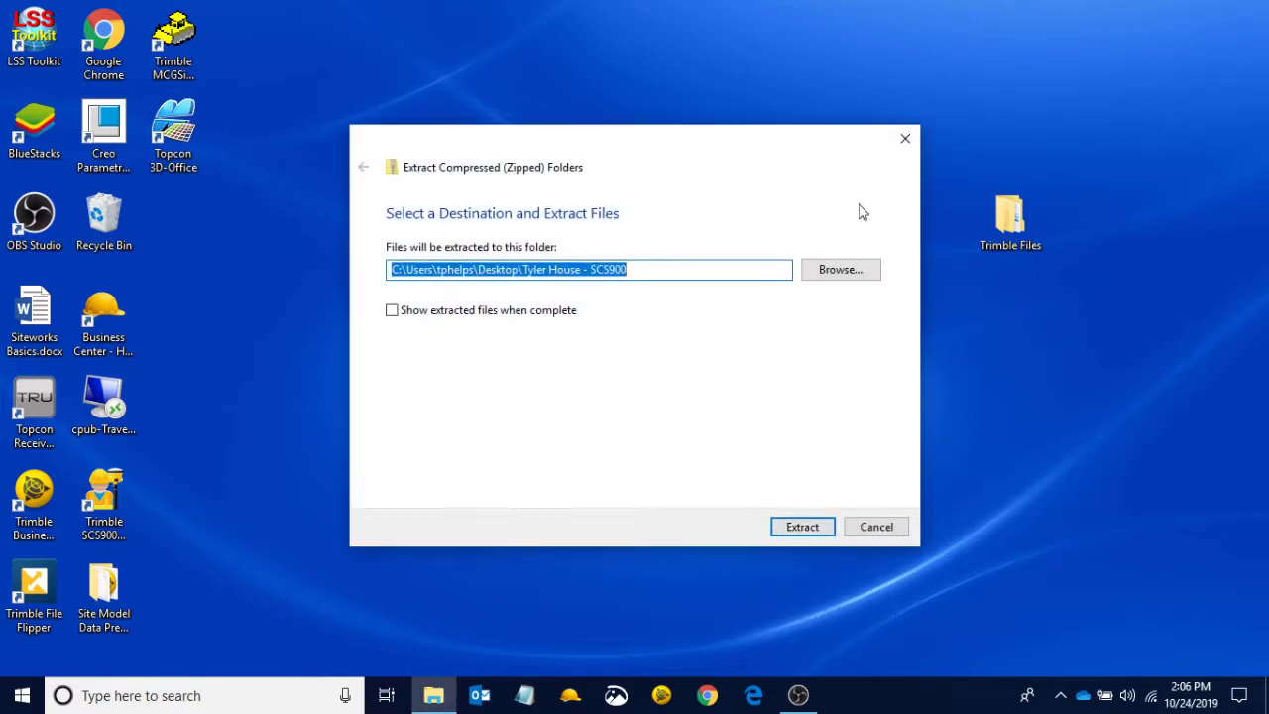
pyautogui.click(906, 138)
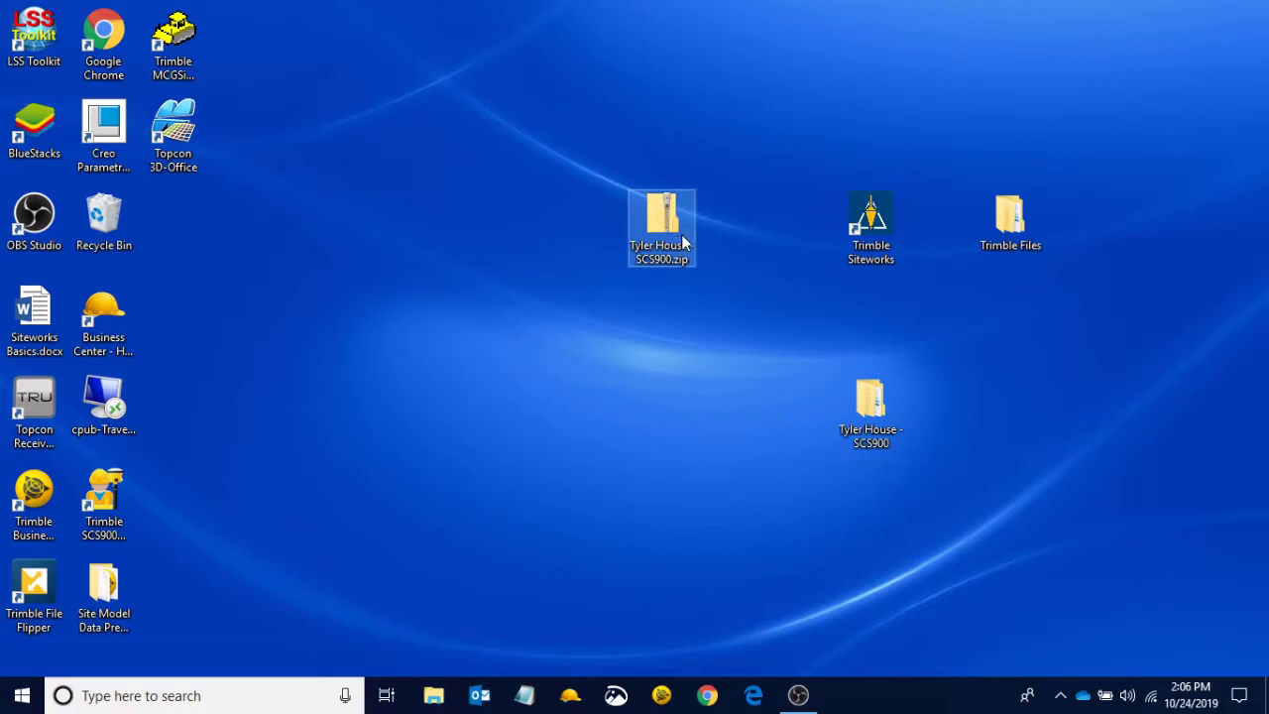
pyautogui.press('Delete')
pyautogui.click(865, 398)
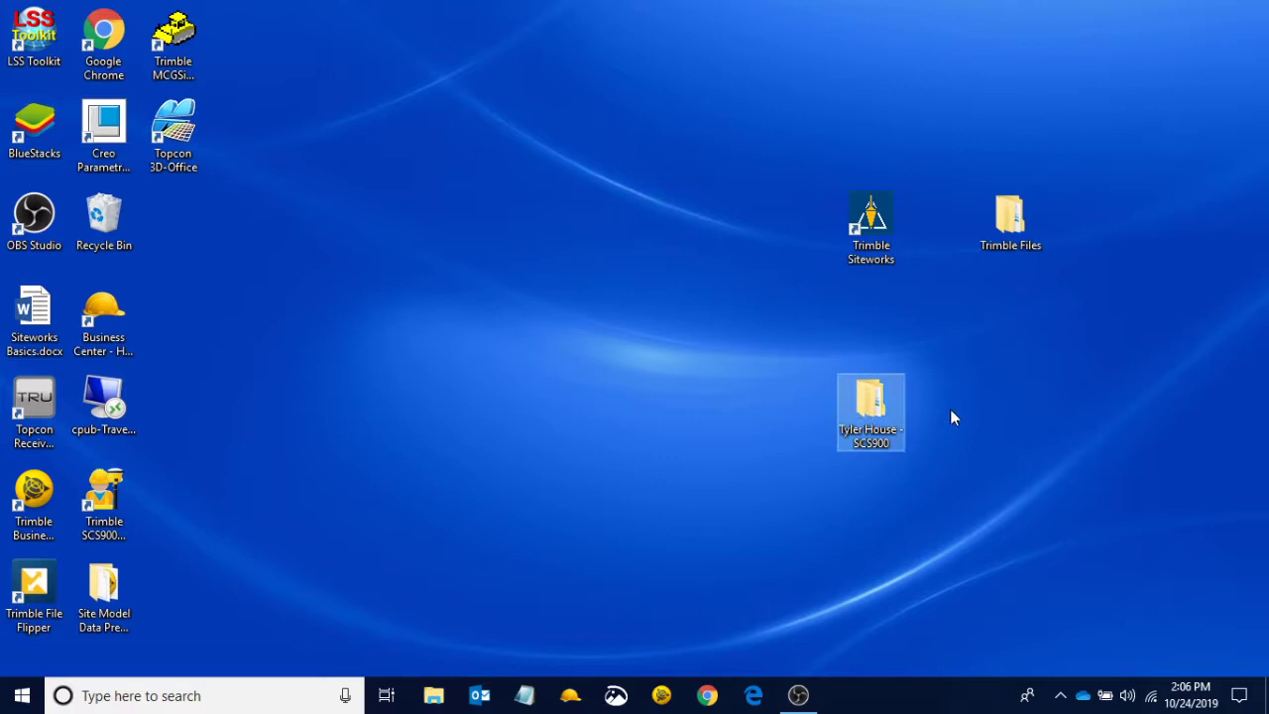
pyautogui.moveTo(869, 425); pyautogui.dragTo(1015, 236)
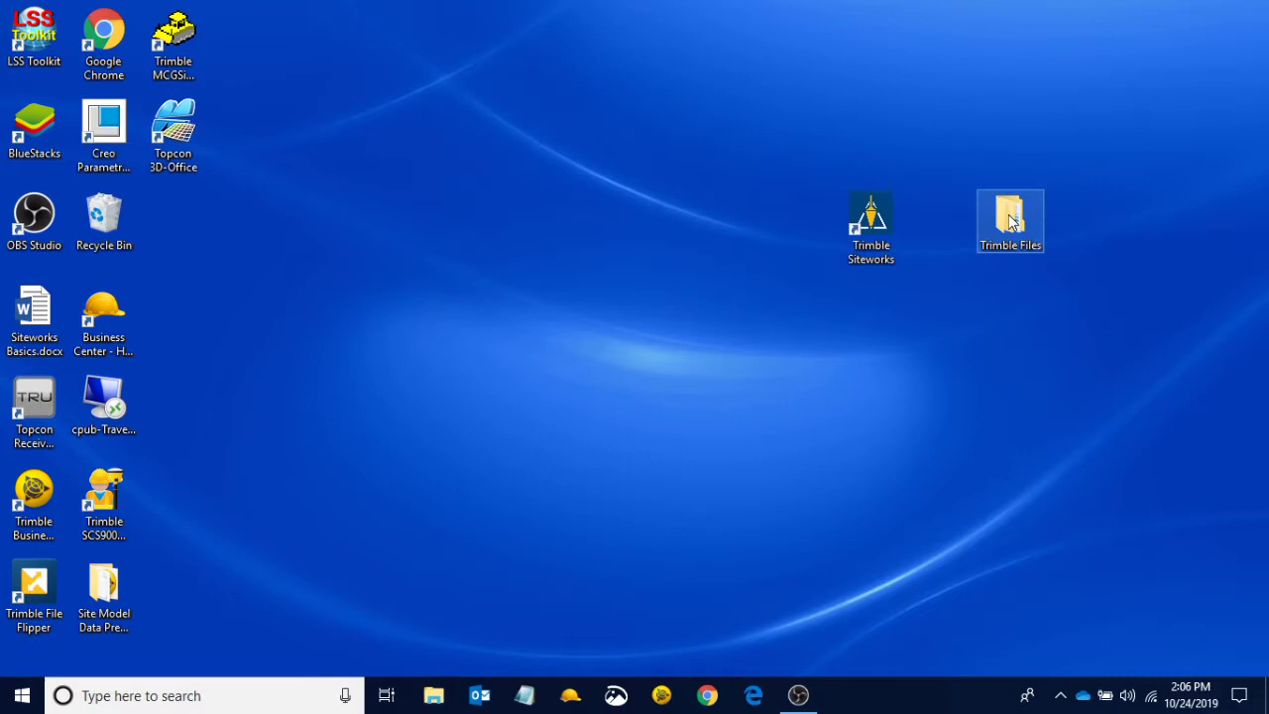
# - Browse Trimble Files > Tyler House - SCS900 > Tyler House and select Control 10.23.19.office.csv
pyautogui.doubleClick(1009, 220)
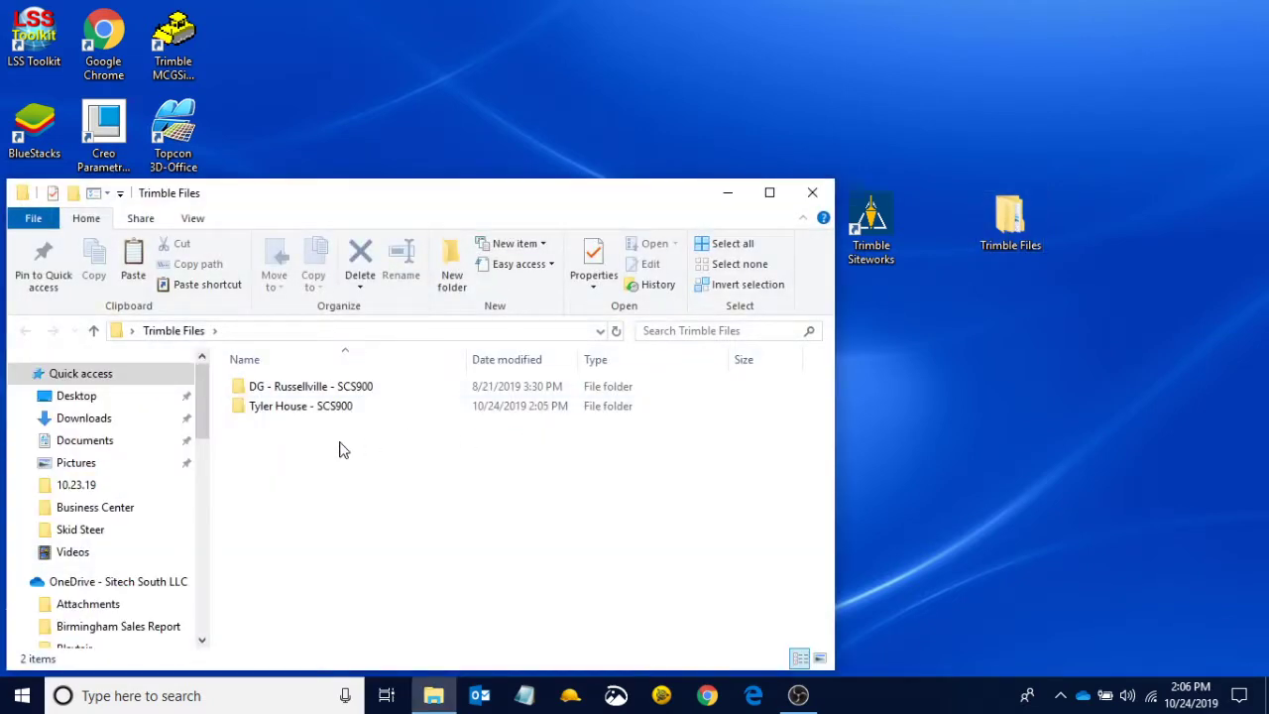
pyautogui.click(318, 394)
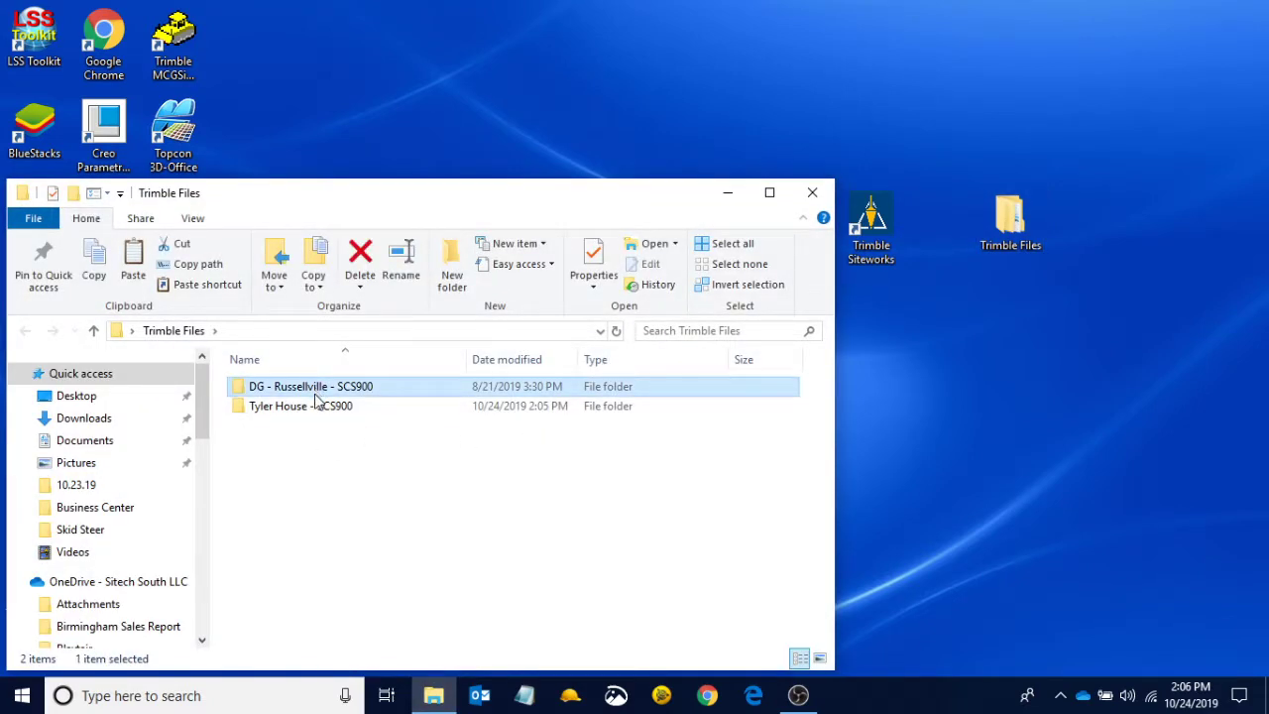
pyautogui.click(323, 409)
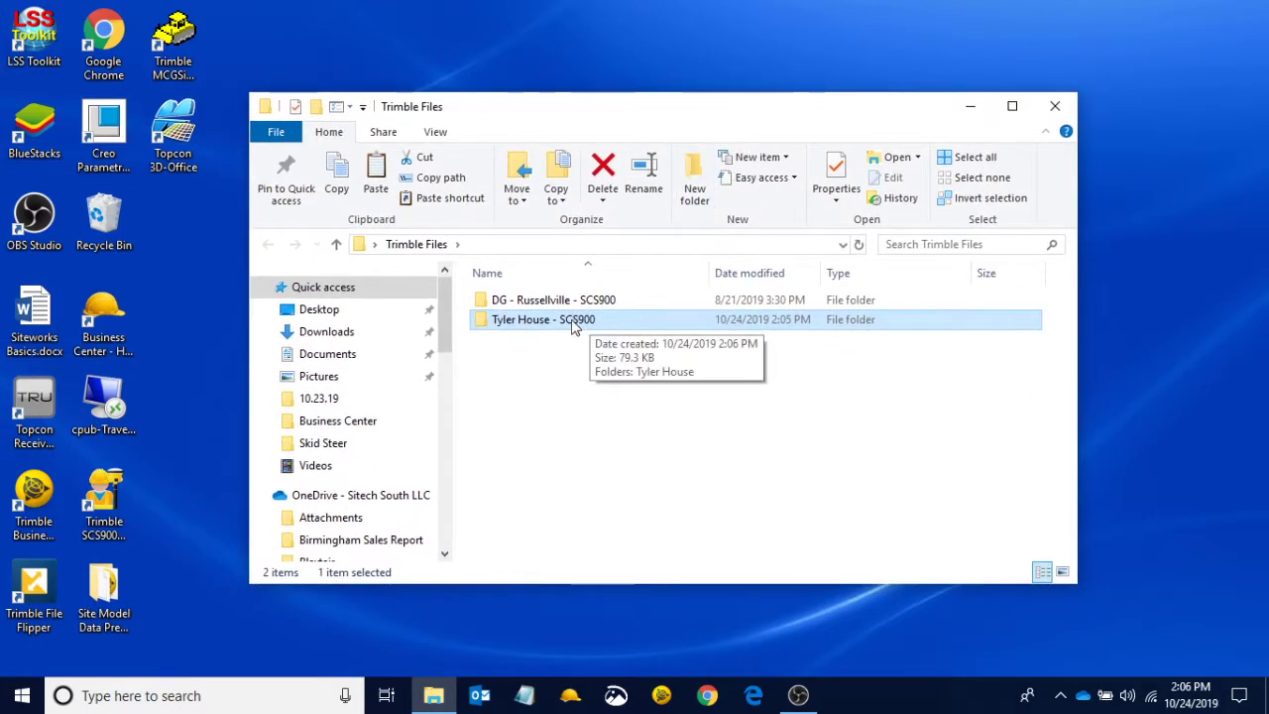
pyautogui.click(697, 397)
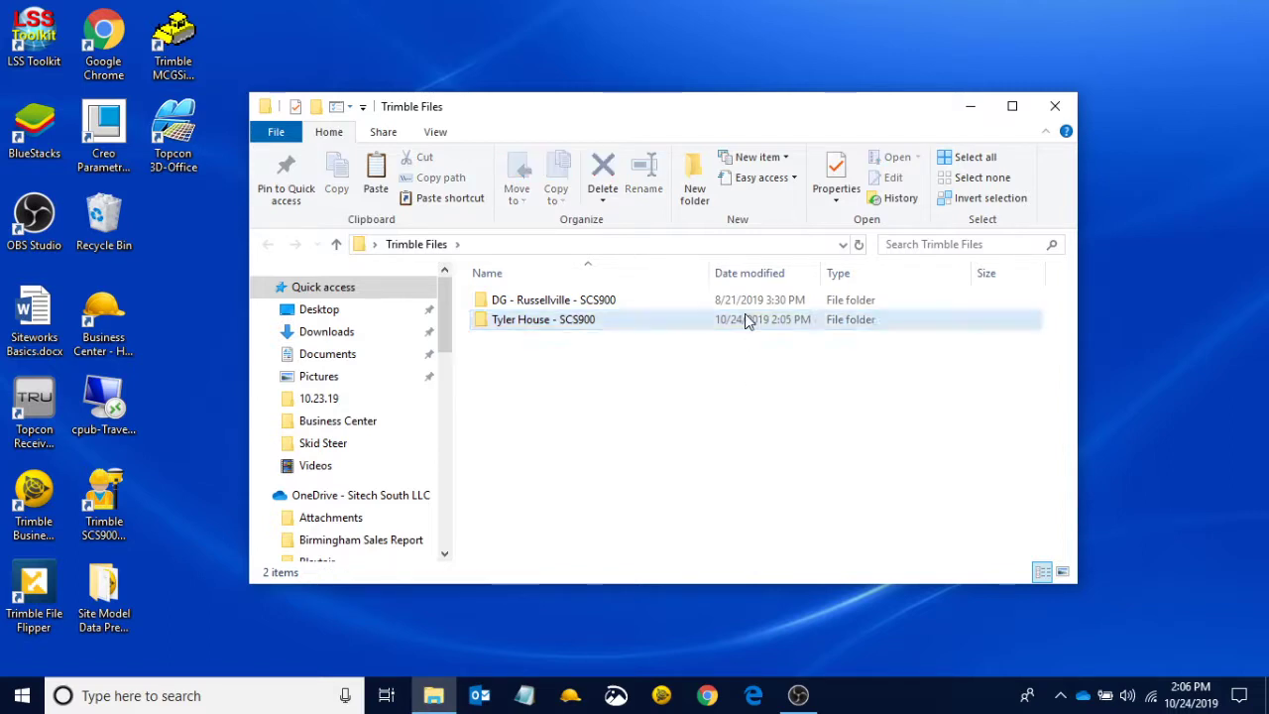
pyautogui.doubleClick(555, 321)
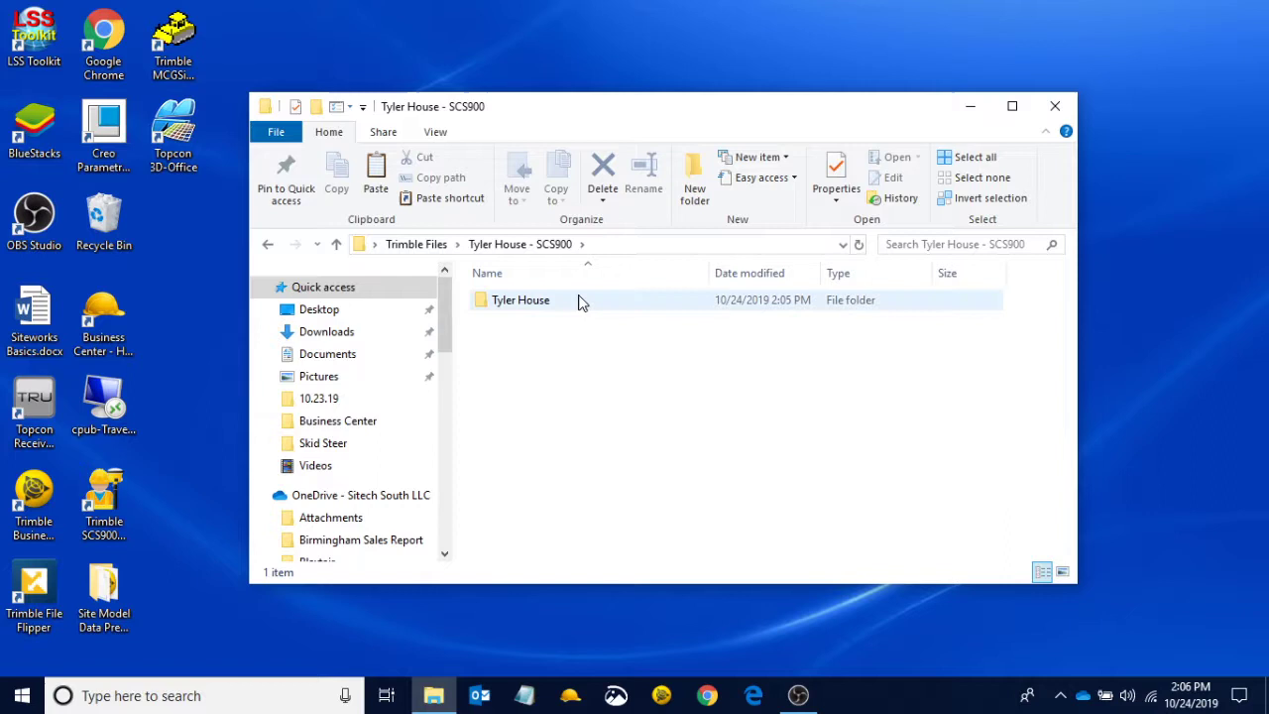
pyautogui.doubleClick(563, 307)
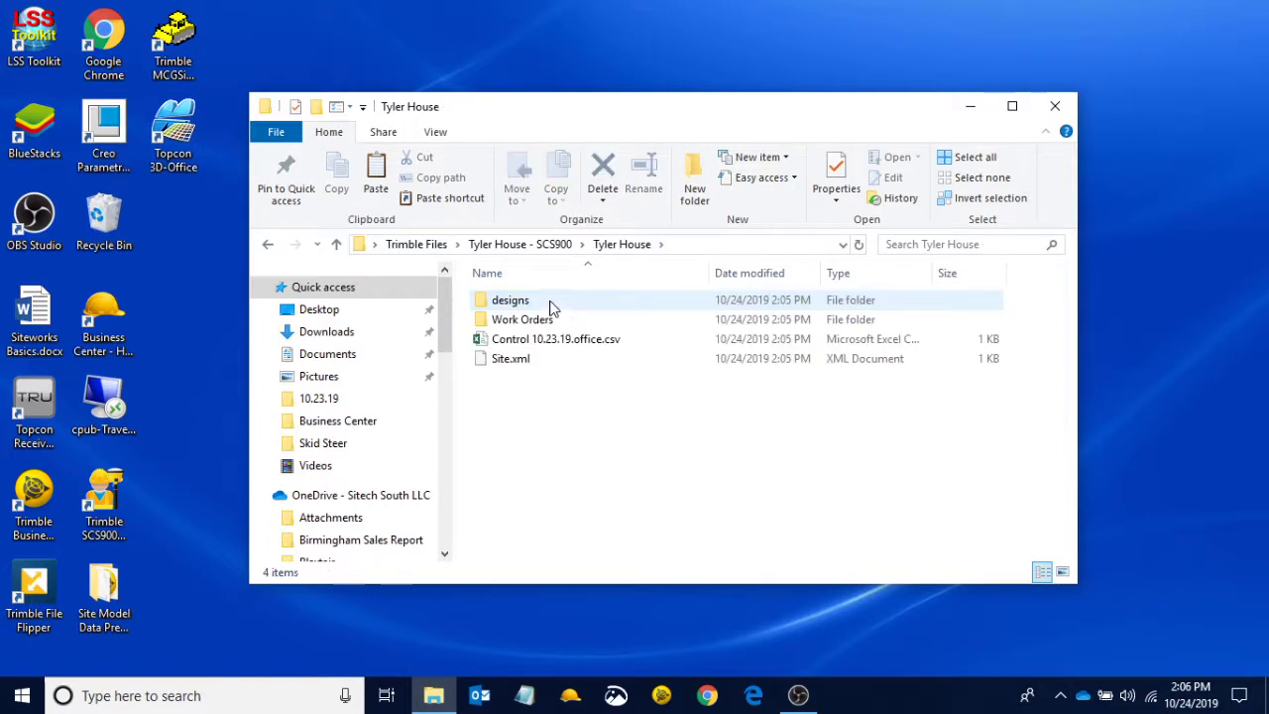
pyautogui.click(551, 307)
pyautogui.click(580, 340)
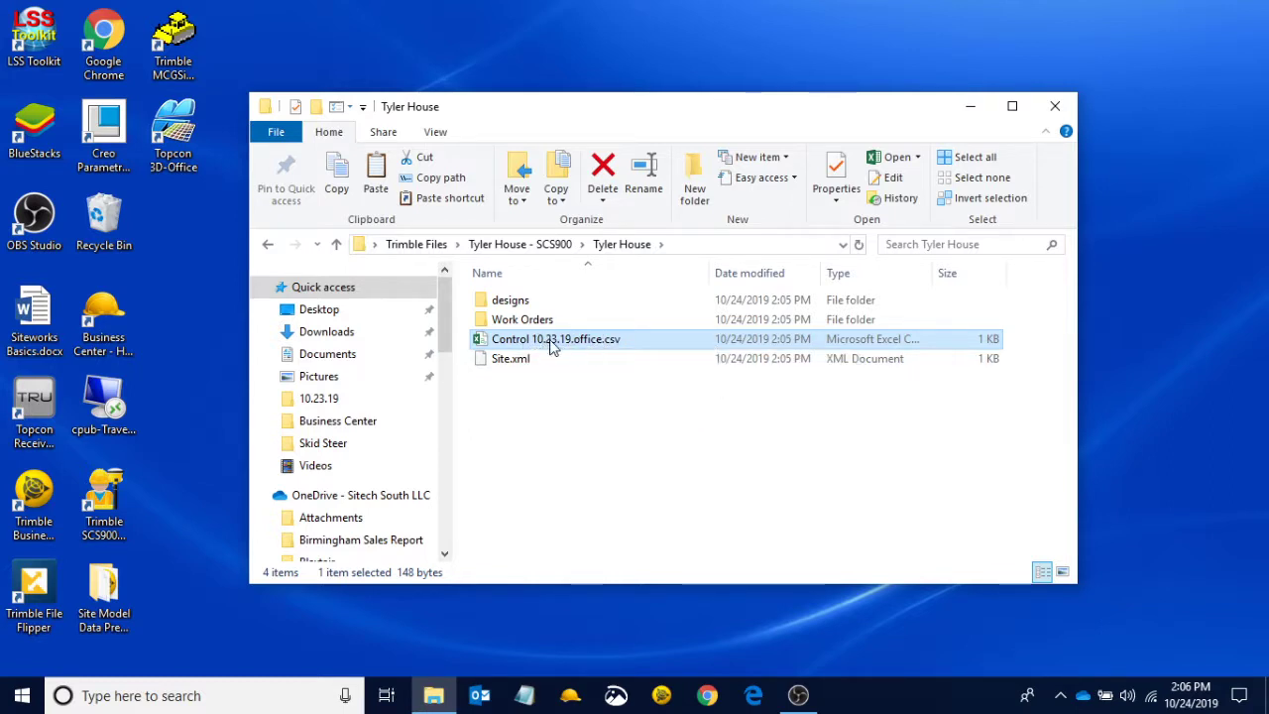
# - Open Control 10.23.19.office.csv in Excel, autofit all columns, check CP1–CP4 values, then close Excel
pyautogui.doubleClick(565, 342)
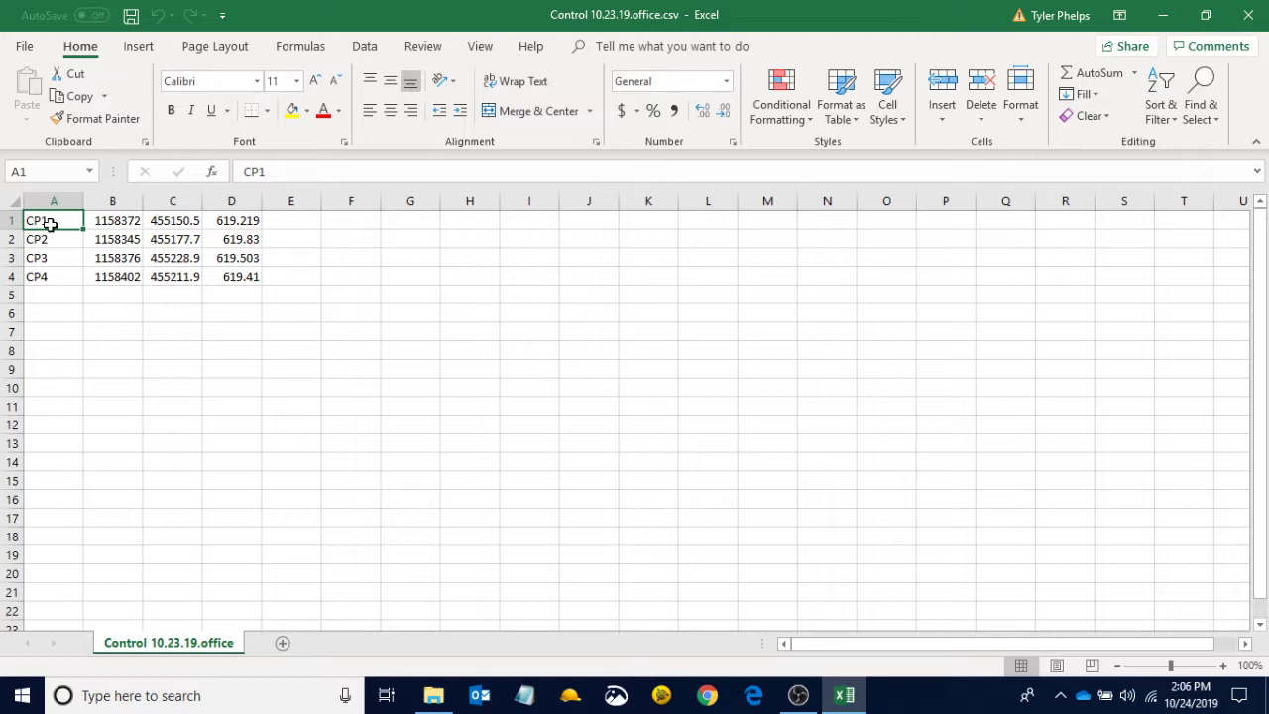
pyautogui.click(57, 278)
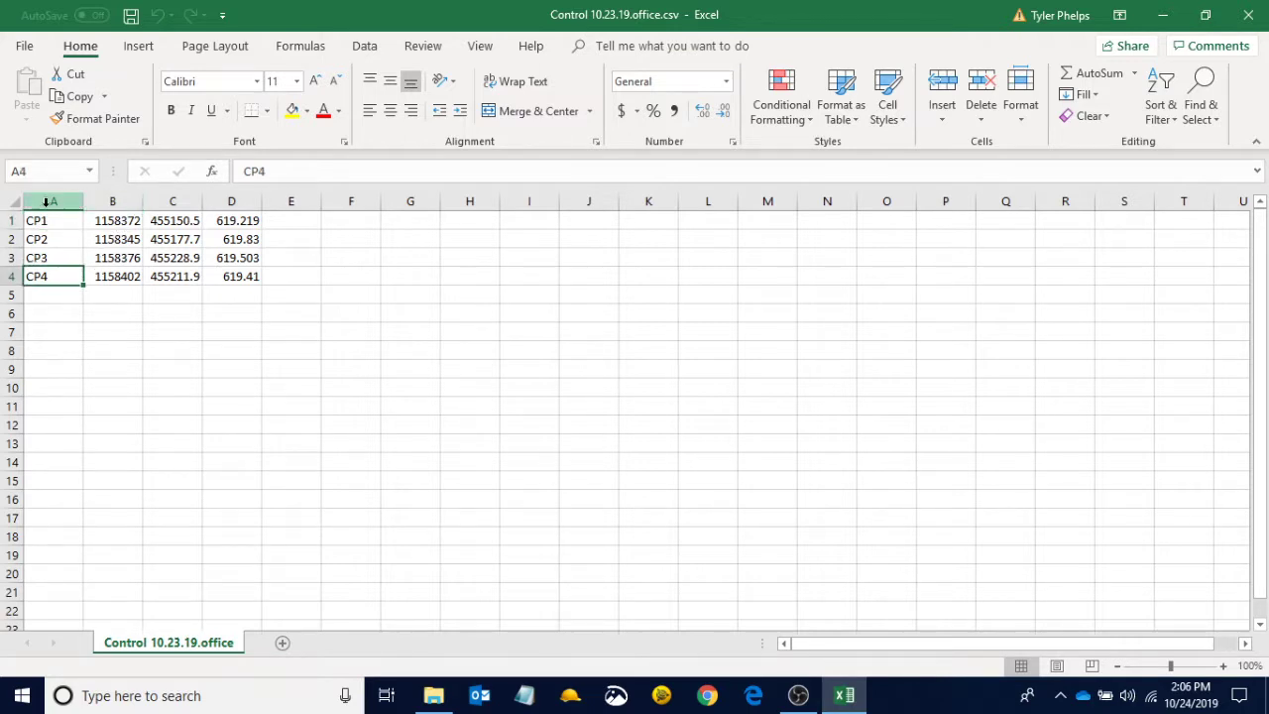
pyautogui.click(13, 208)
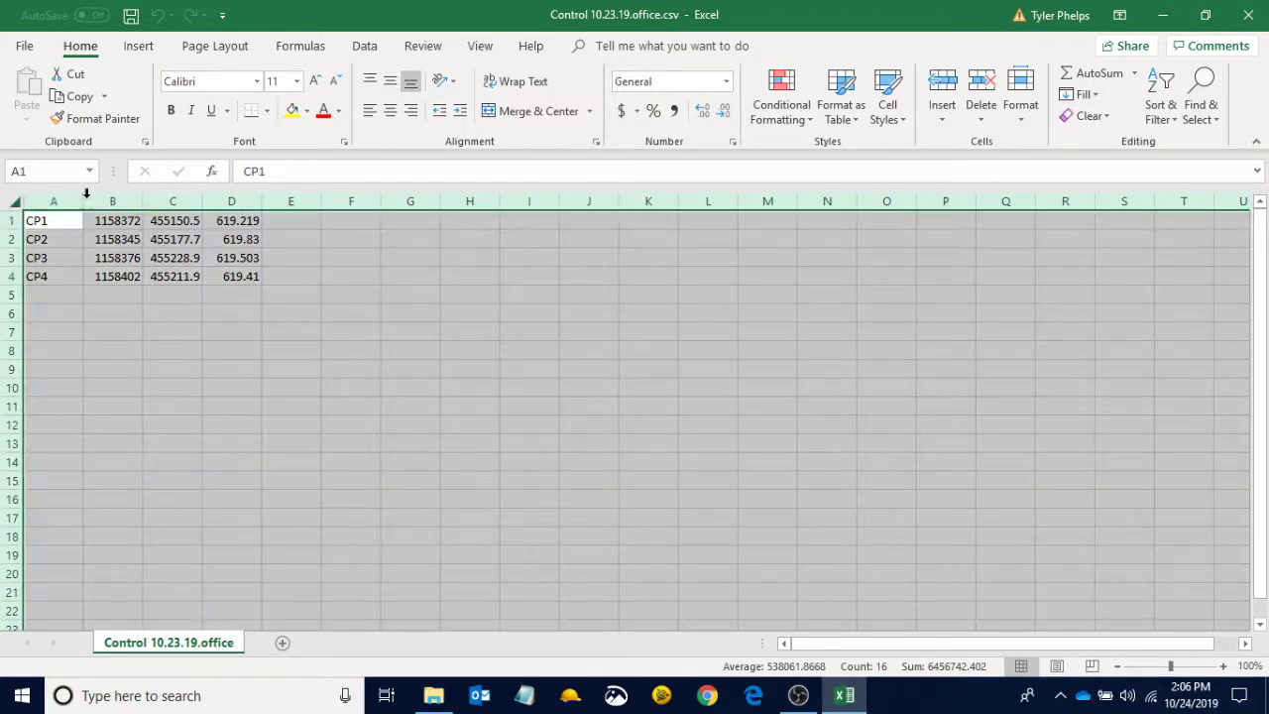
pyautogui.doubleClick(83, 201)
pyautogui.click(114, 220)
pyautogui.click(184, 220)
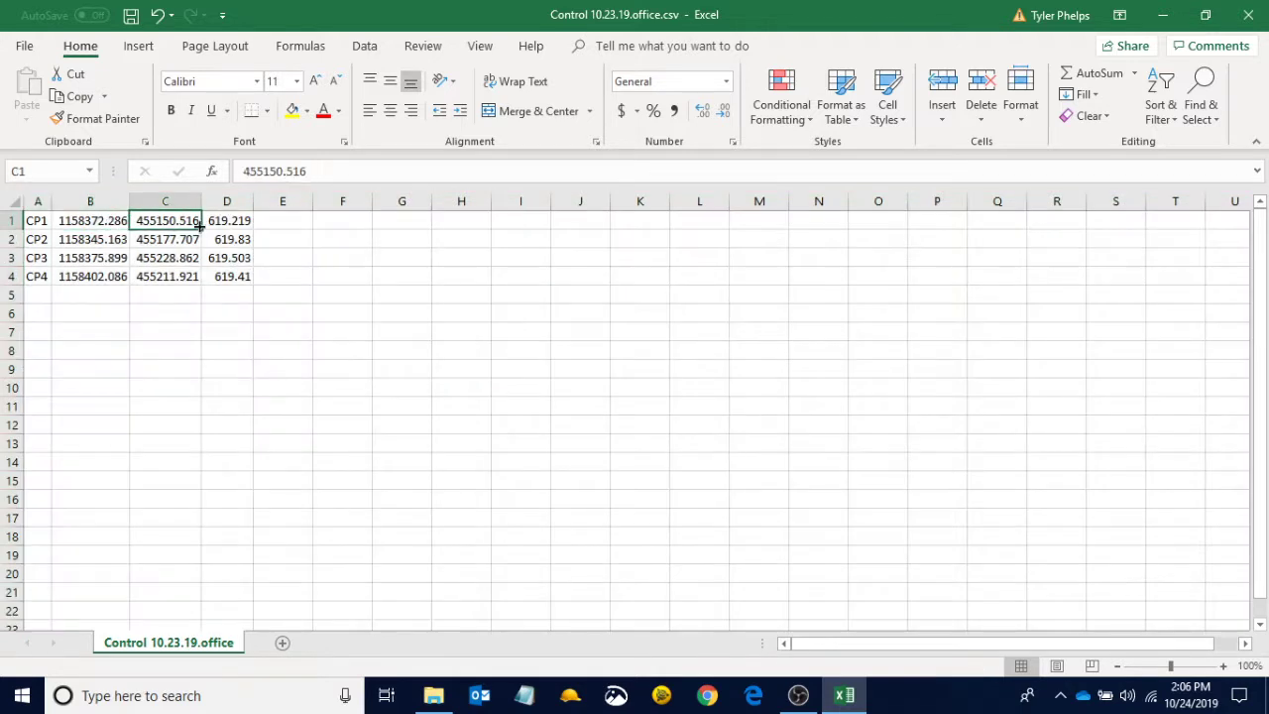
pyautogui.click(224, 221)
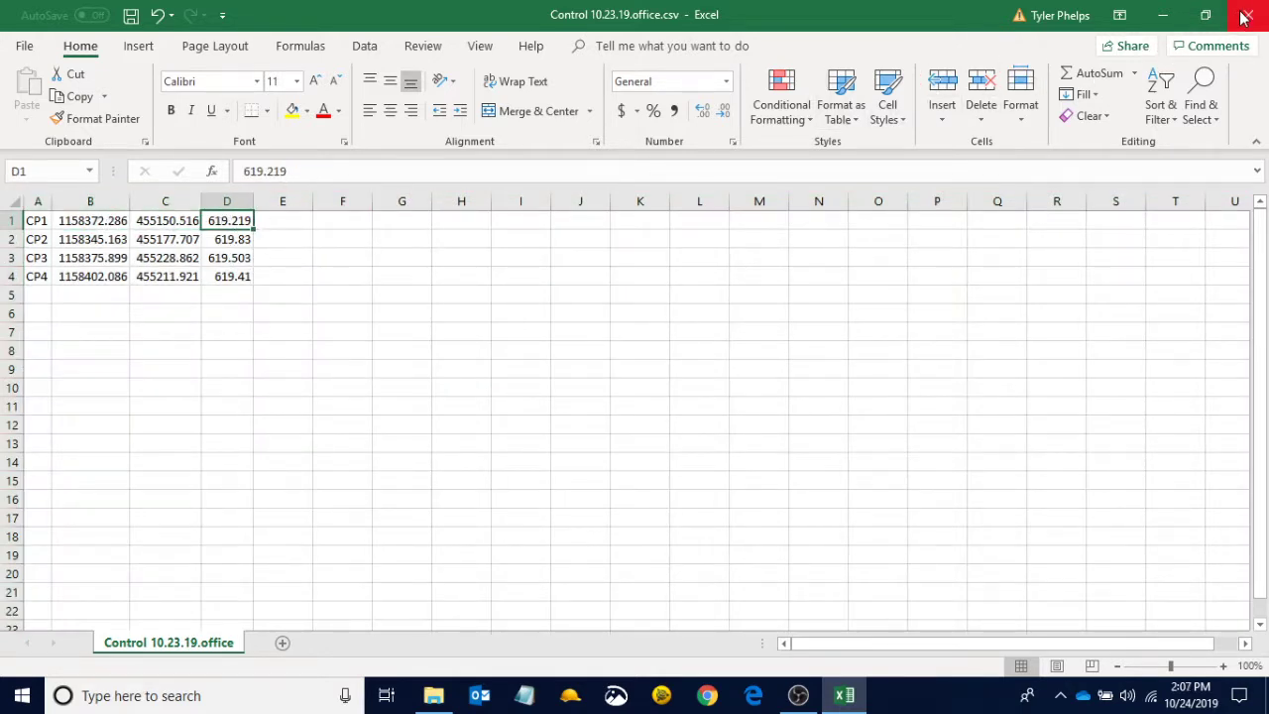
pyautogui.click(242, 238)
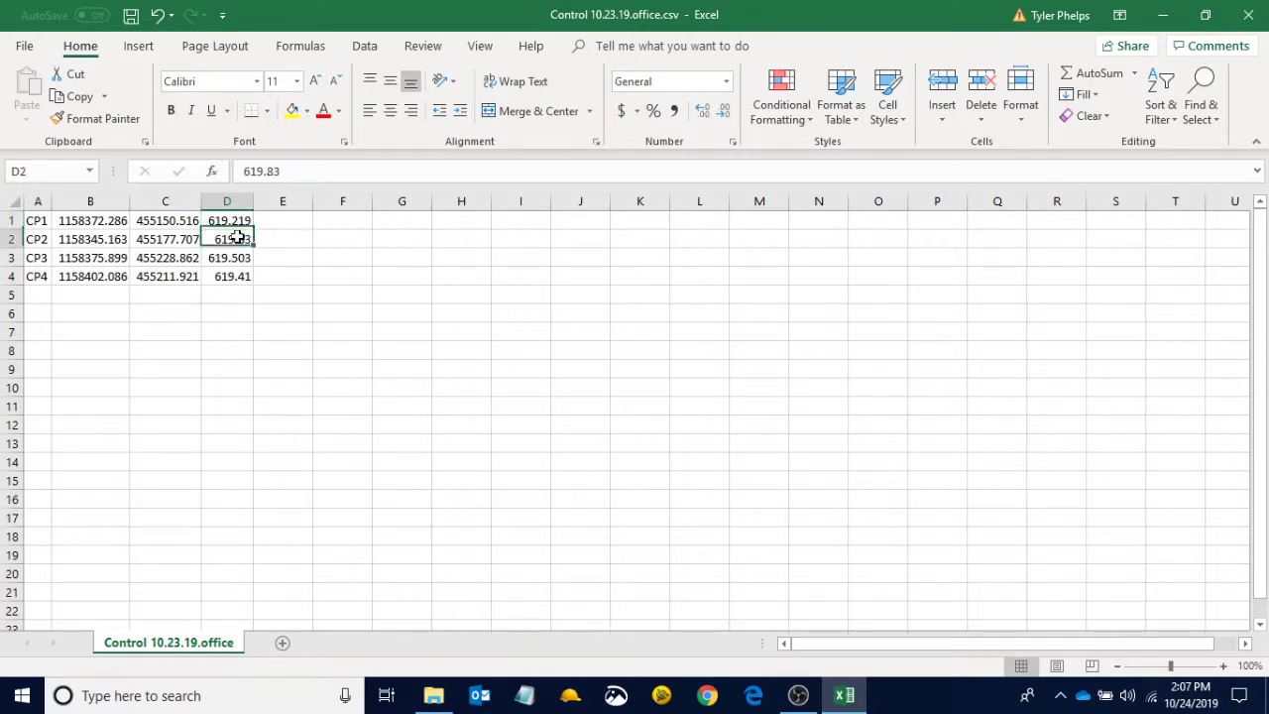
pyautogui.click(179, 220)
pyautogui.click(1247, 15)
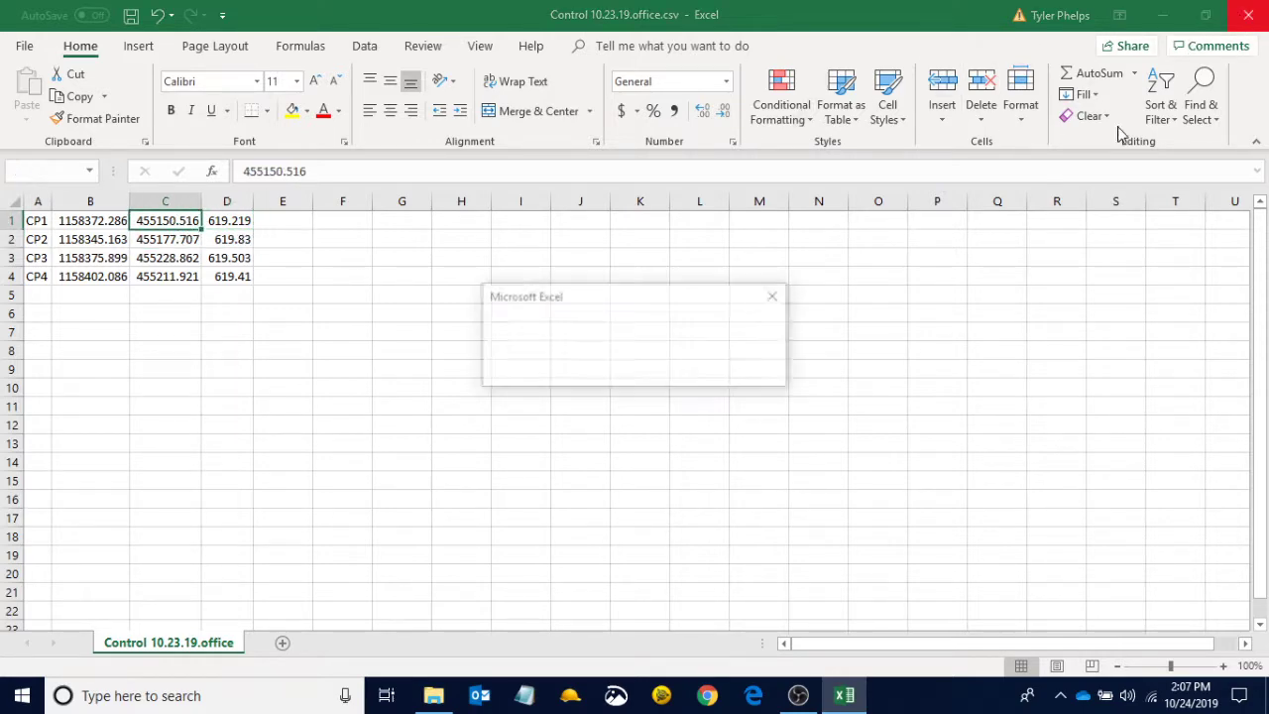
# - Discard spreadsheet changes and inspect Final Grade - Rover.dxf and .ttm in designs\Grading
pyautogui.click(632, 371)
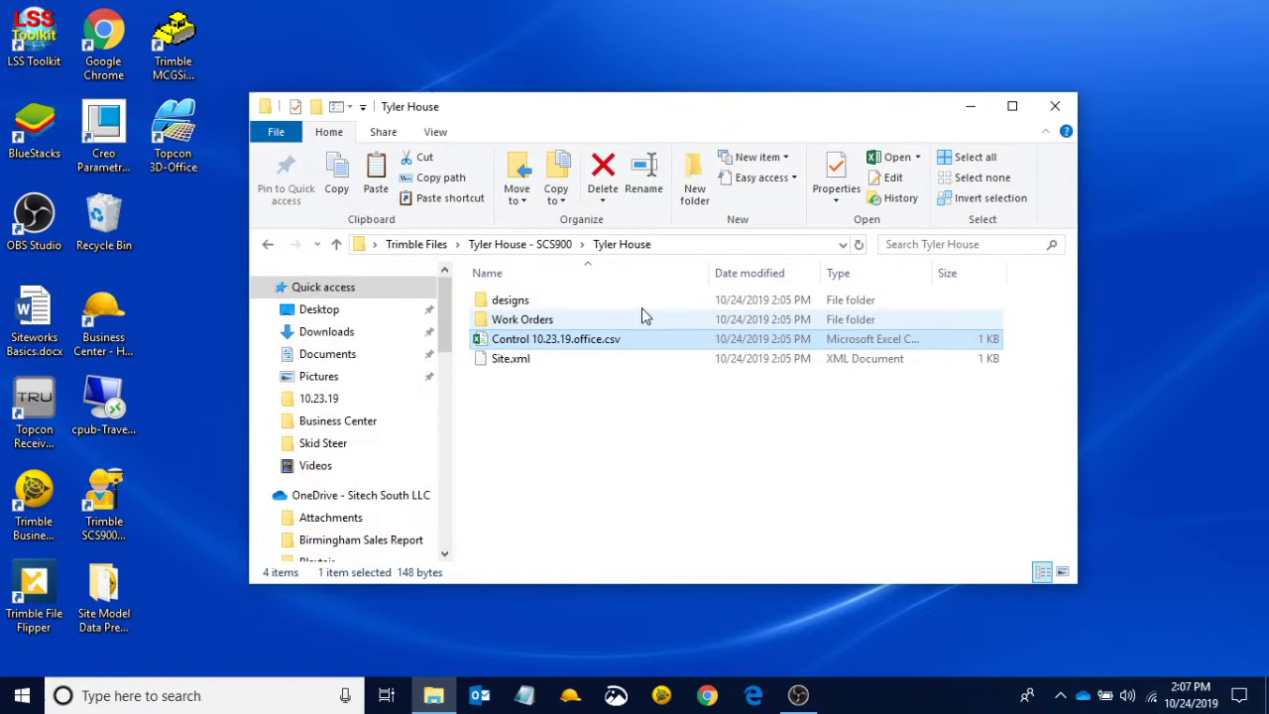
pyautogui.doubleClick(541, 298)
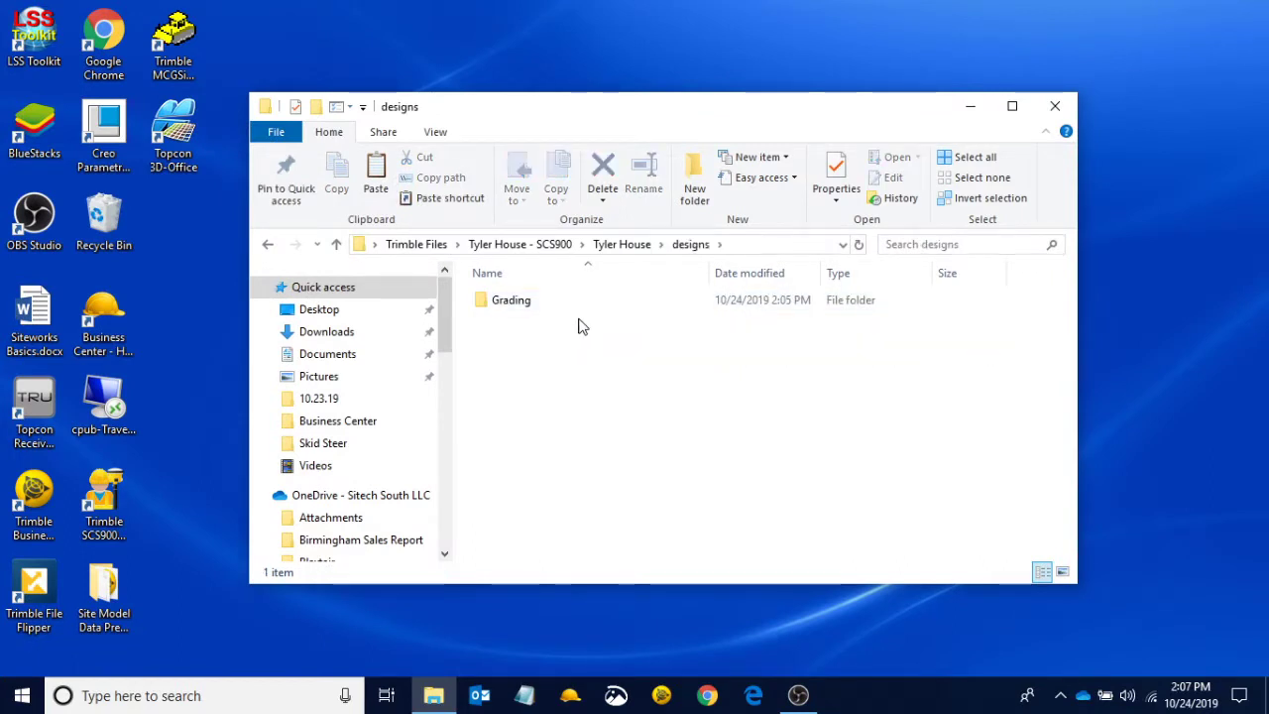
pyautogui.doubleClick(536, 298)
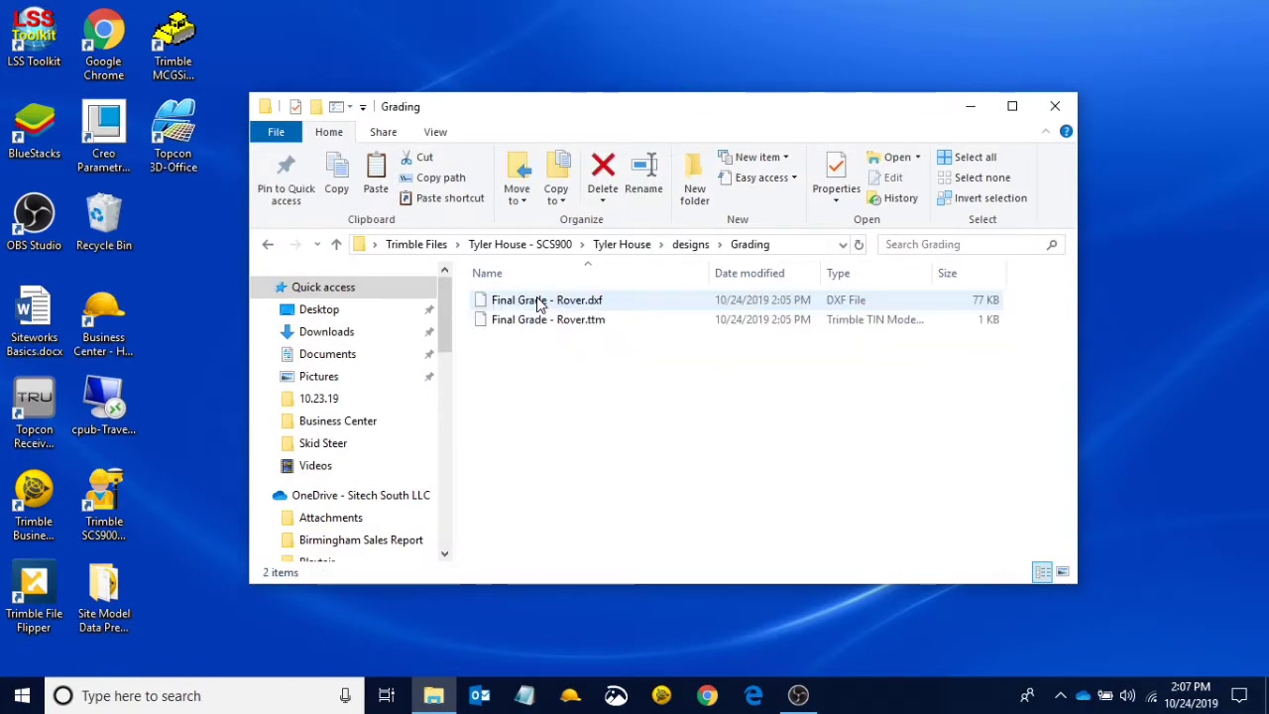
pyautogui.click(599, 300)
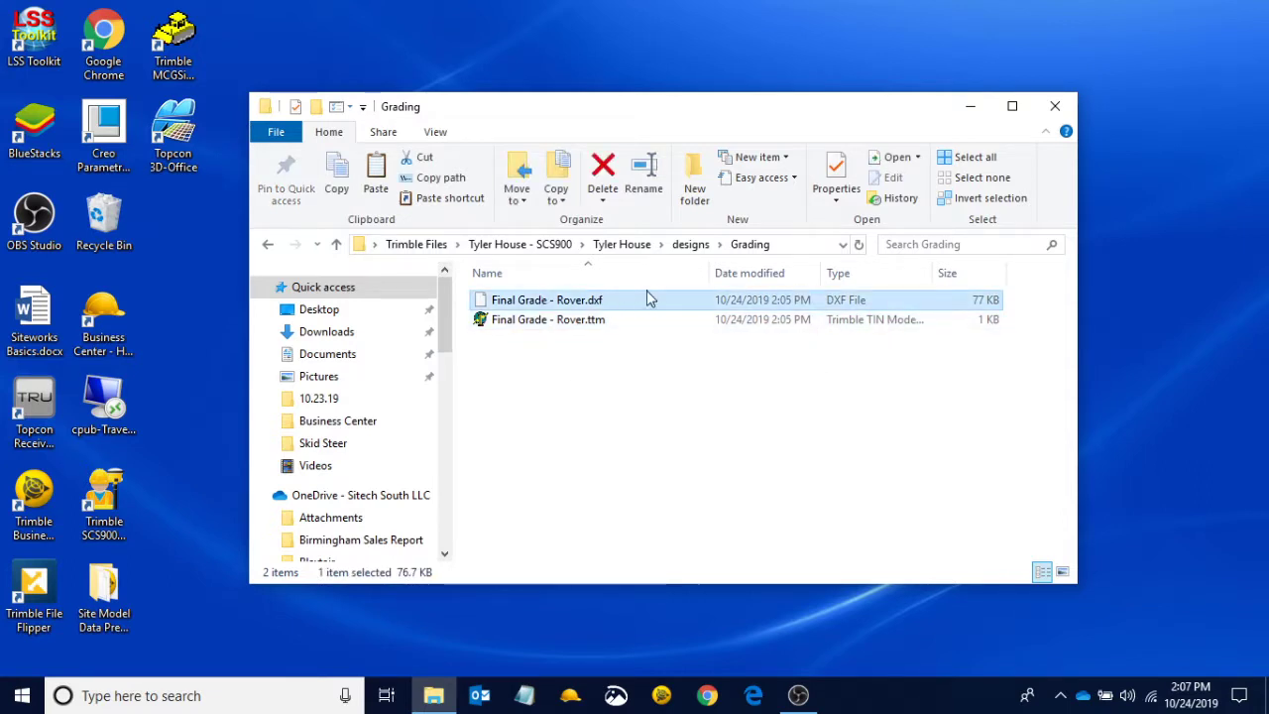
pyautogui.click(598, 322)
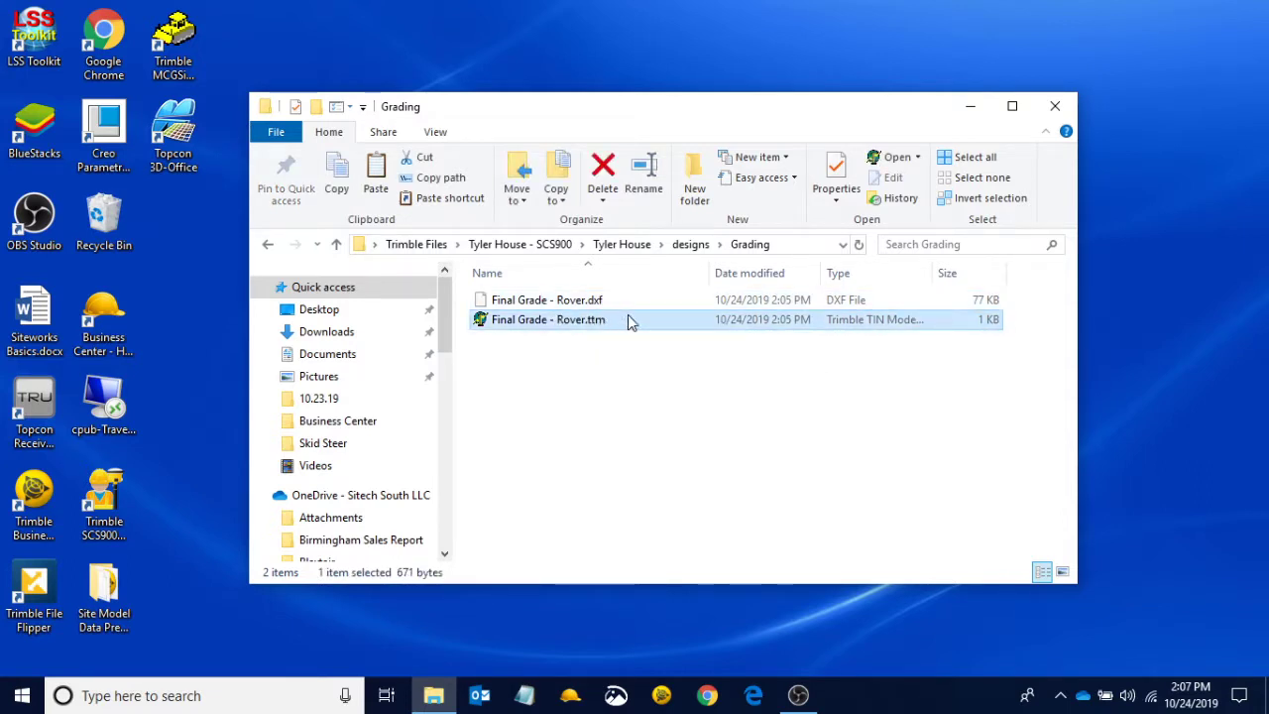
# - Close Explorer, launch Trimble Siteworks, and acknowledge the emulation-mode licence notice
pyautogui.click(1056, 116)
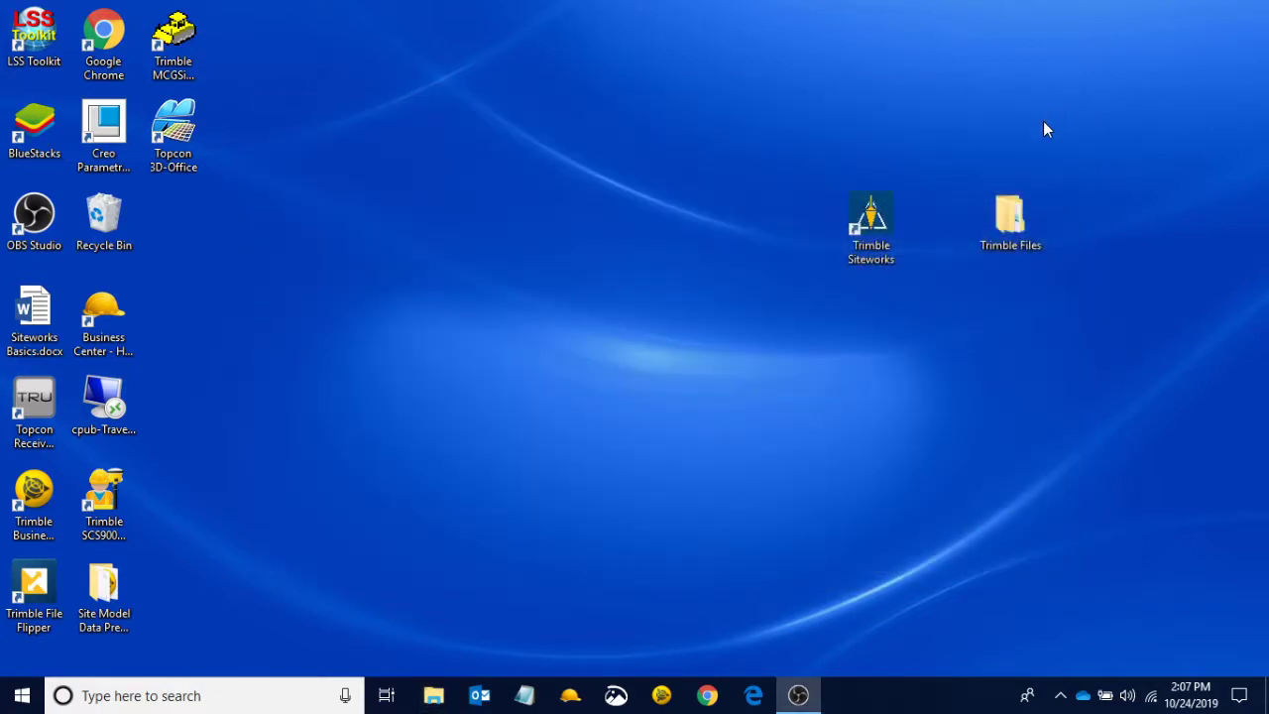
pyautogui.doubleClick(884, 219)
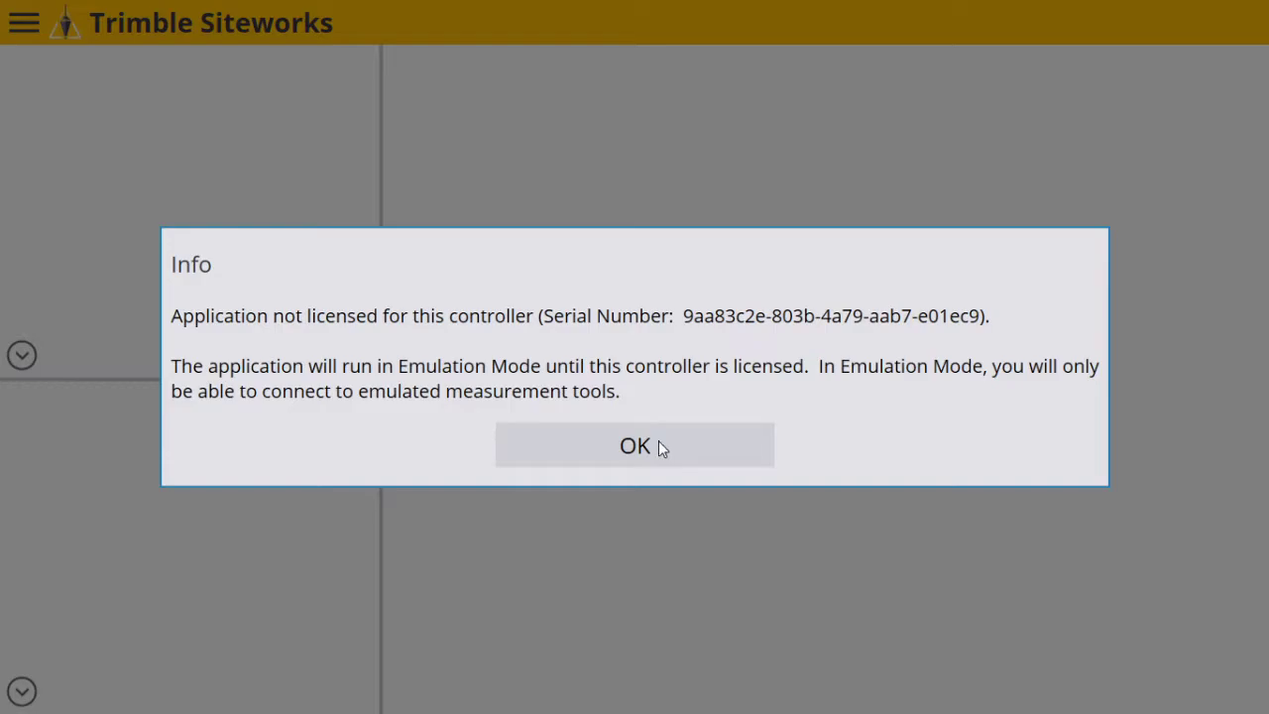
pyautogui.click(659, 447)
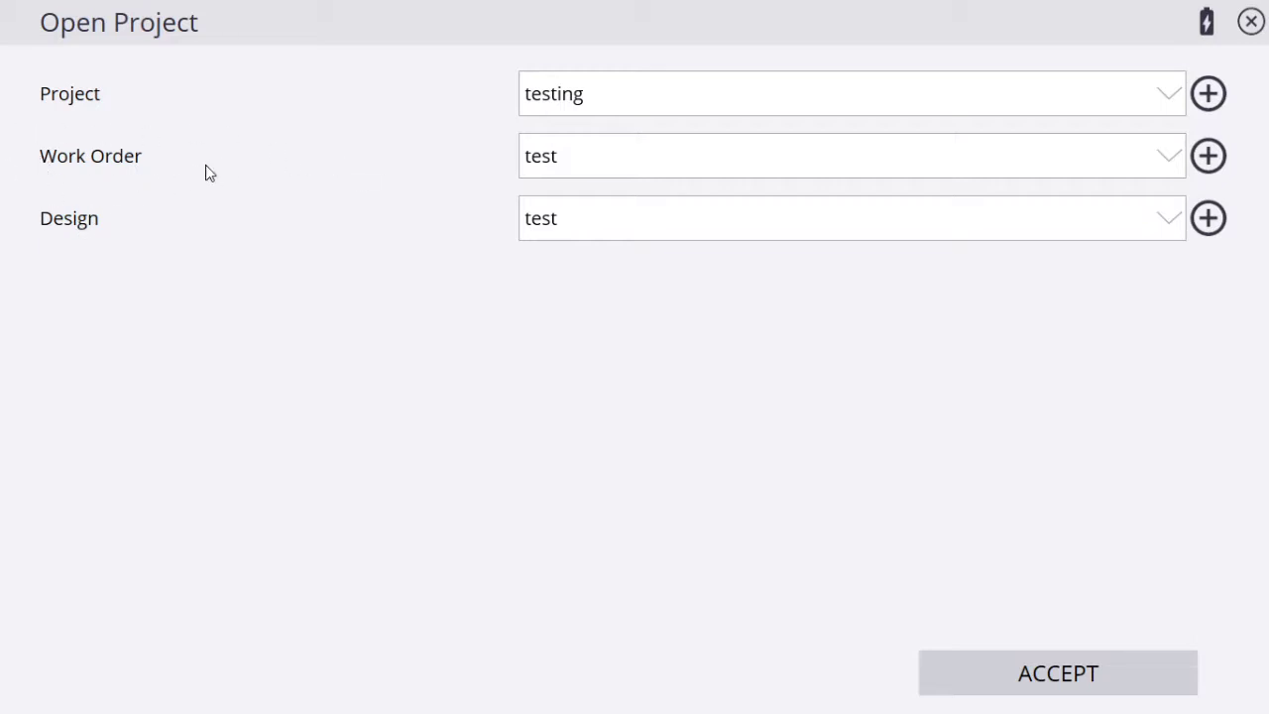
# - Create a new project named 'Tyler's House', keeping US Survey Feet and North/East grid coordinates
pyautogui.click(1207, 94)
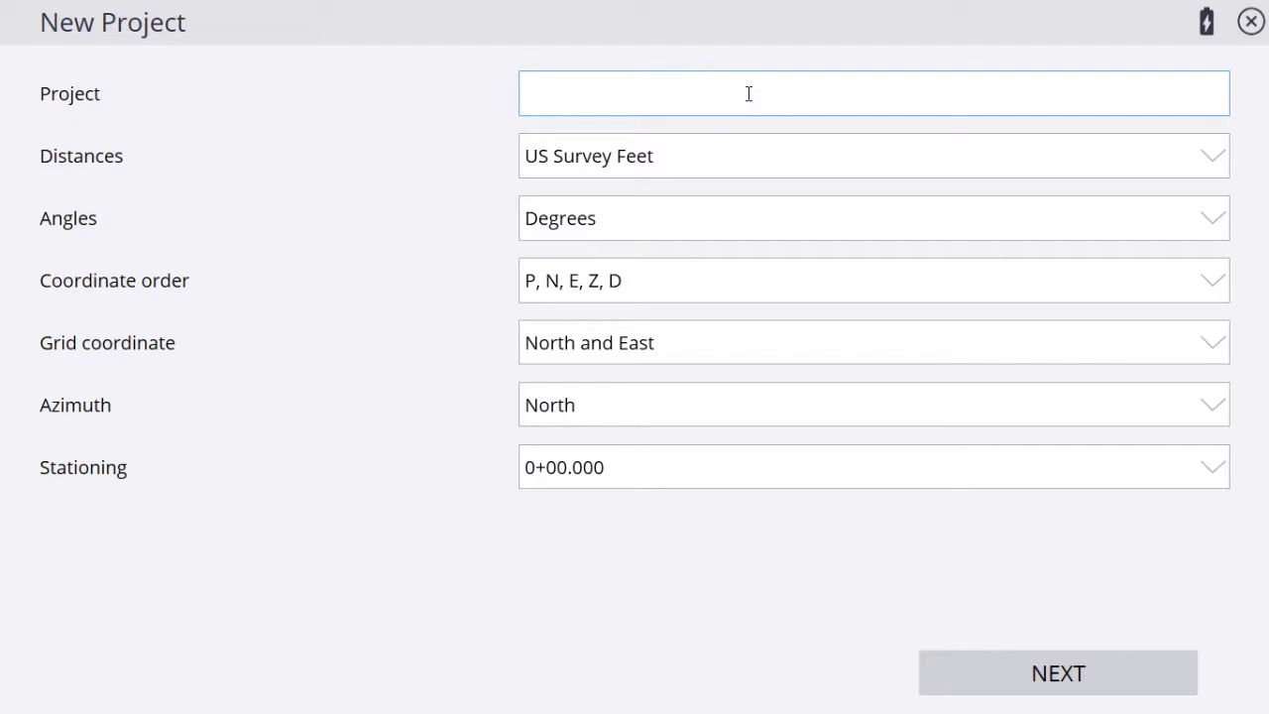
pyautogui.write("yler's House")
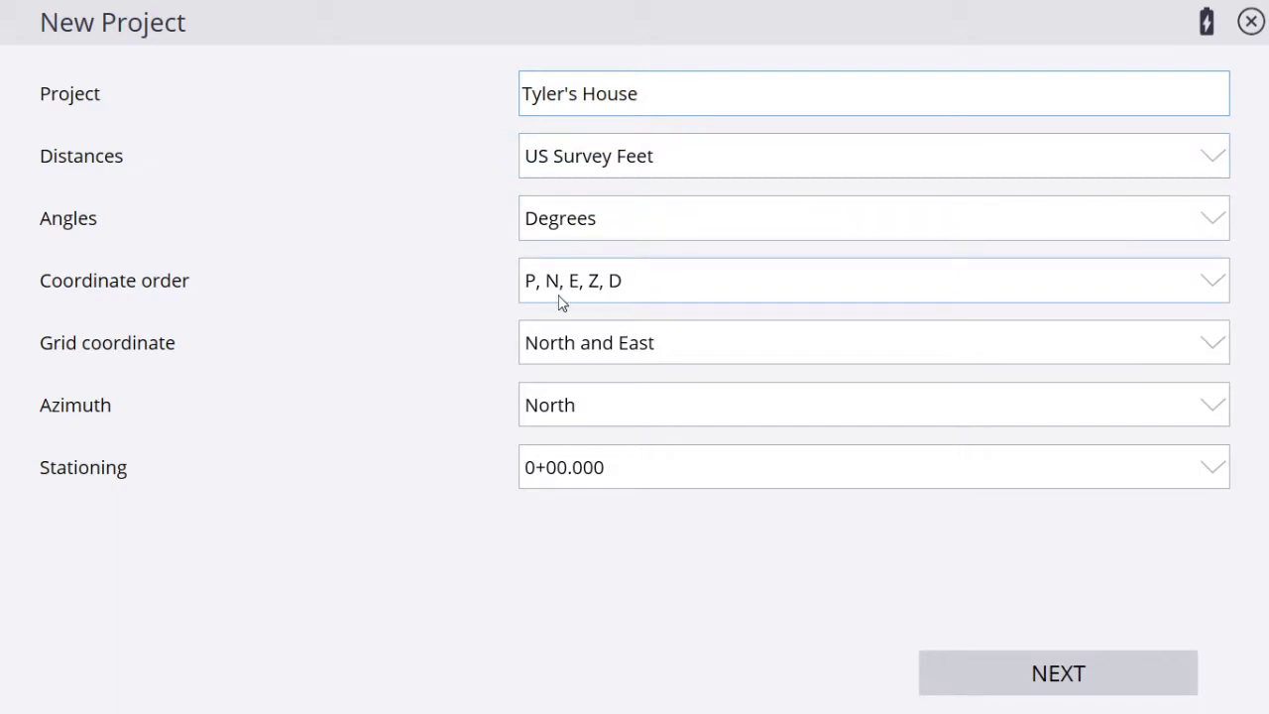
pyautogui.click(581, 361)
pyautogui.click(580, 359)
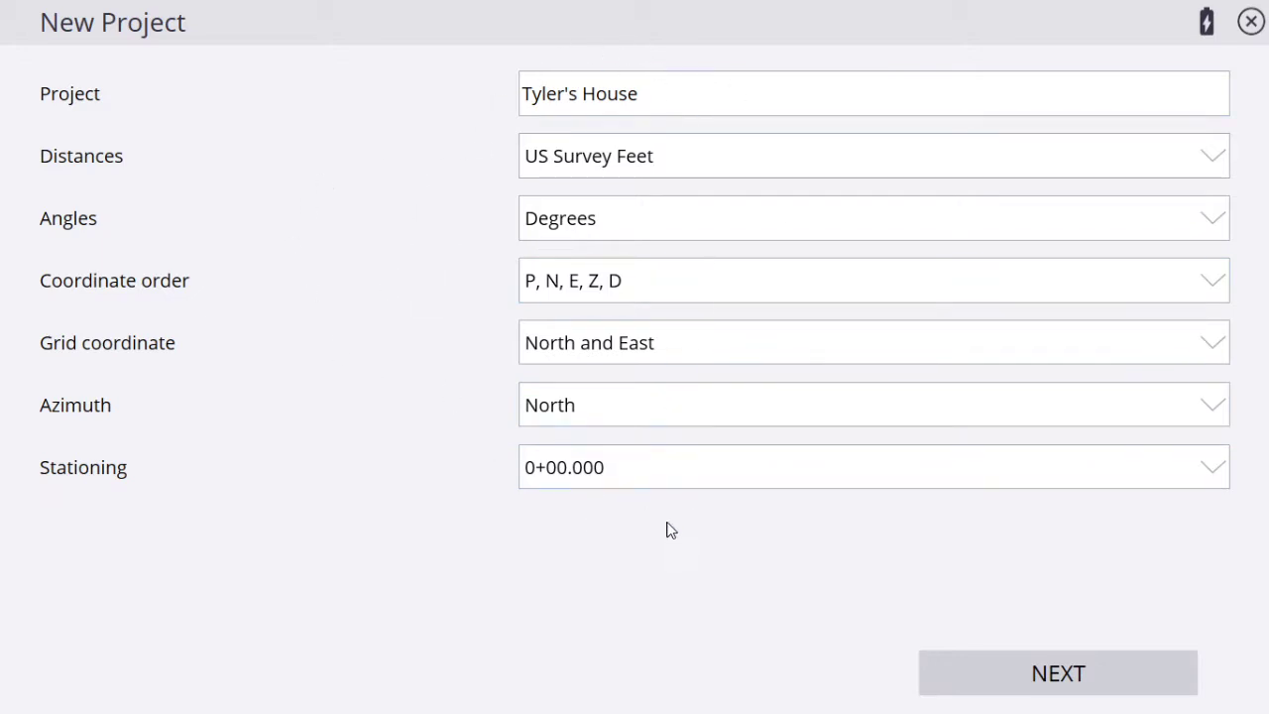
pyautogui.click(658, 88)
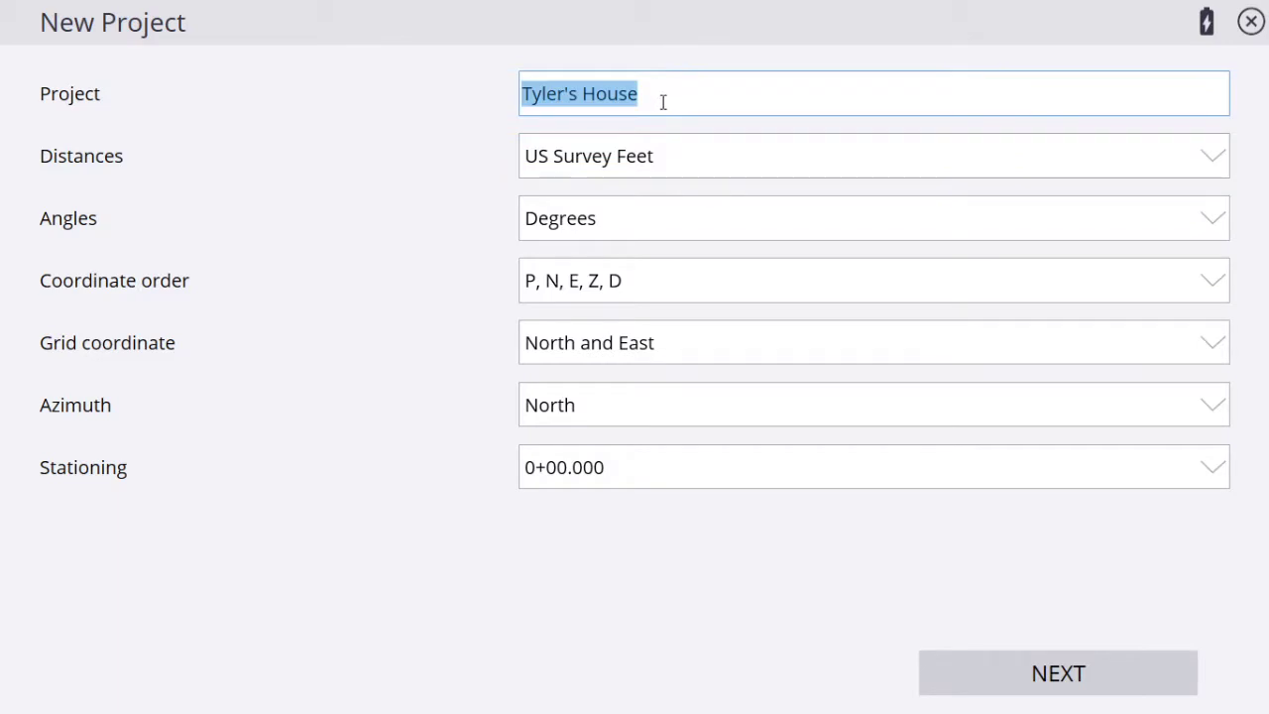
pyautogui.click(658, 96)
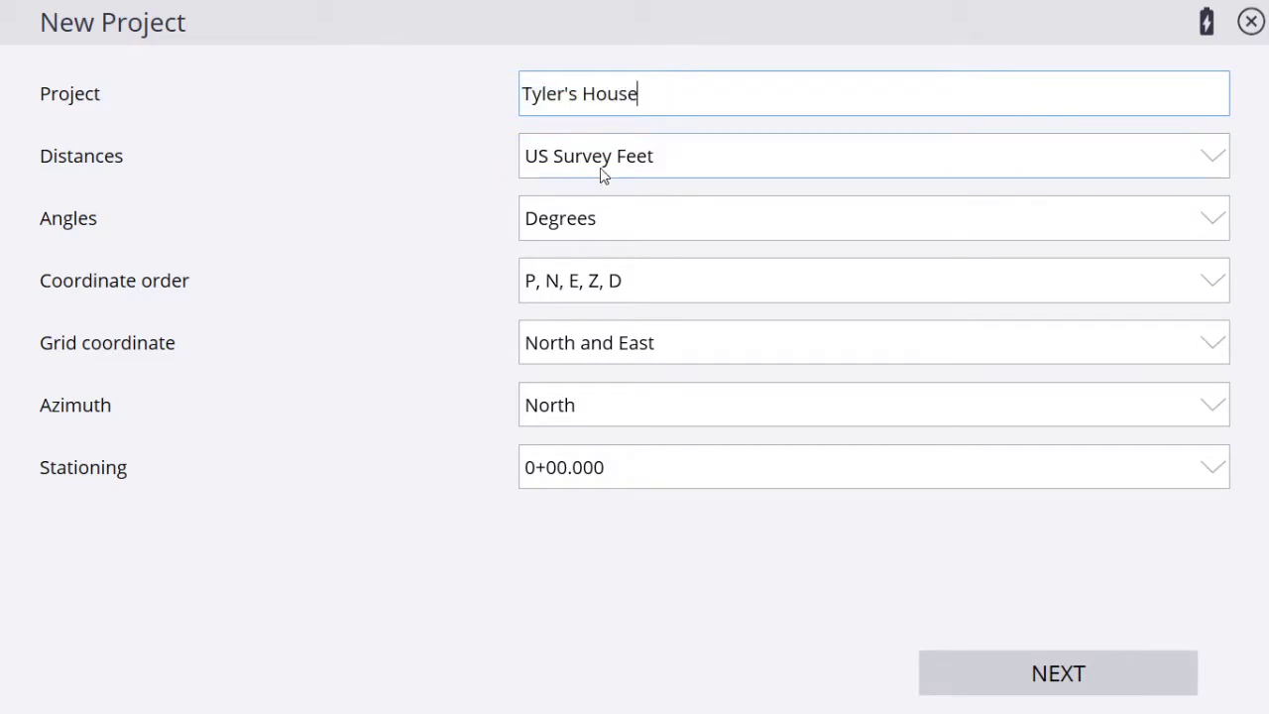
pyautogui.click(1040, 676)
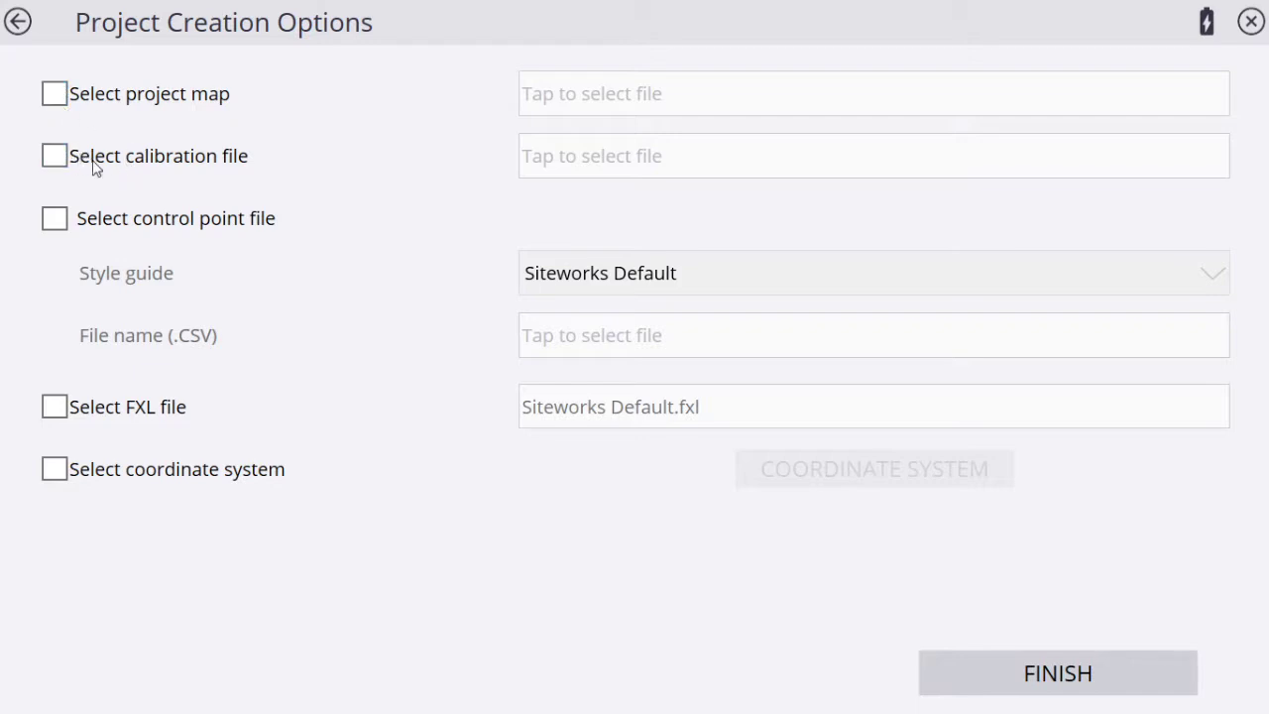
# - Enable the Select control point file option for the new project
pyautogui.click(54, 225)
pyautogui.click(53, 222)
pyautogui.click(54, 224)
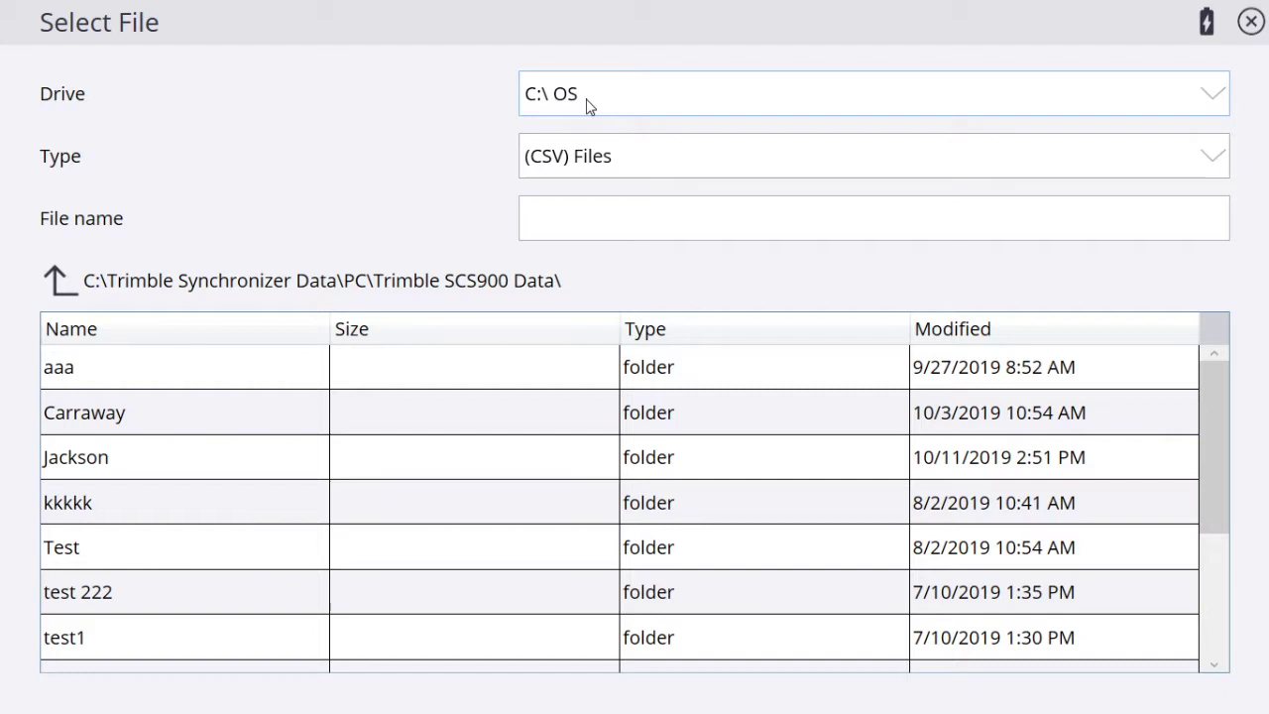
# - In Select File, keep the C:\ OS drive and go up to its root folder
pyautogui.click(586, 106)
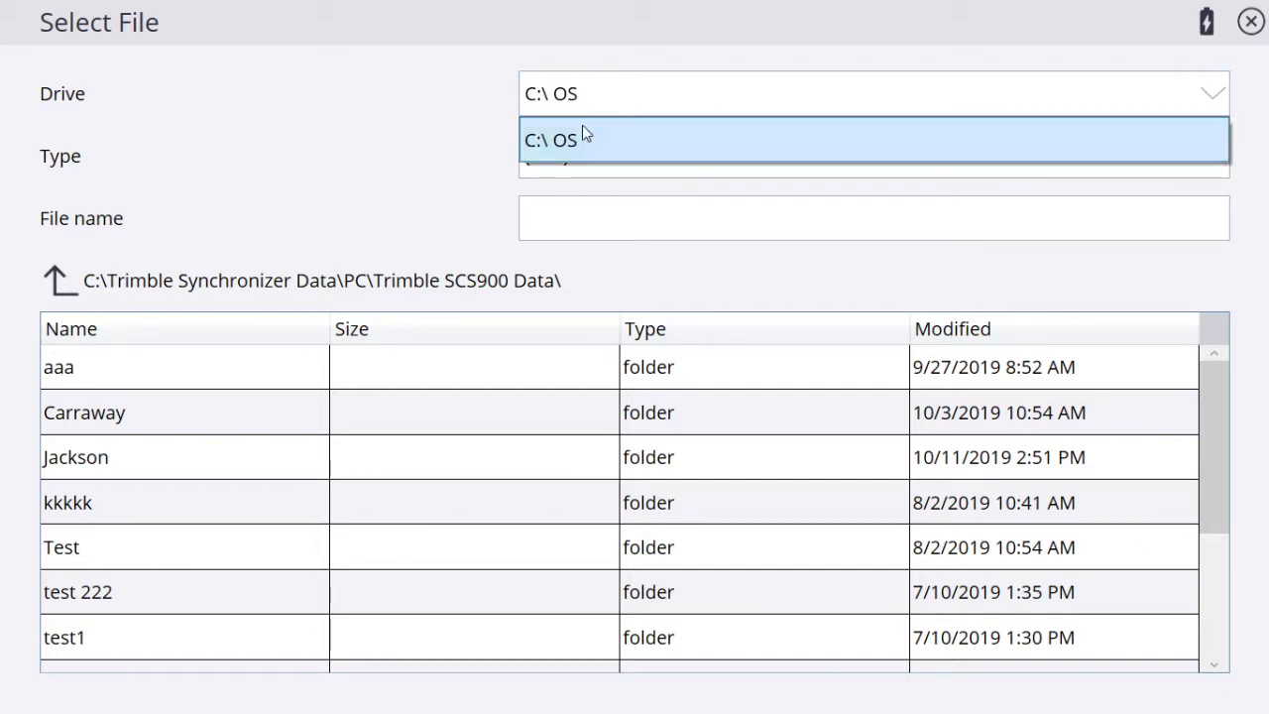
pyautogui.click(570, 96)
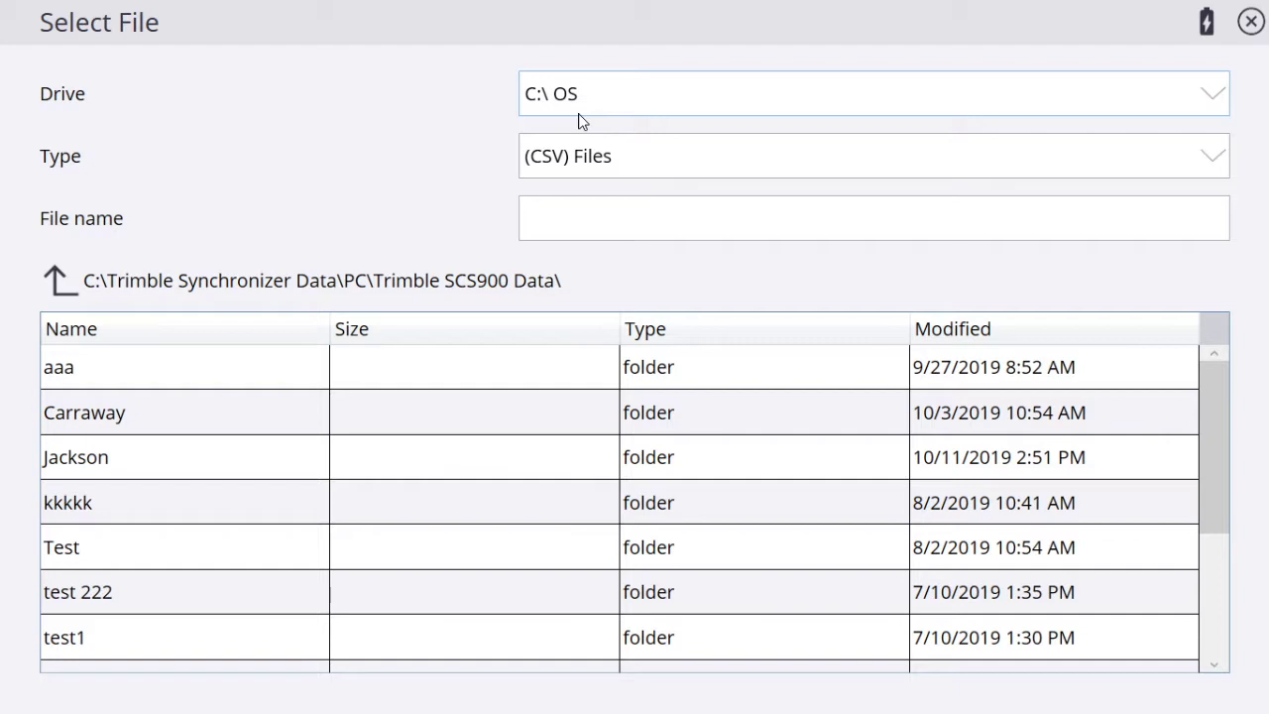
pyautogui.click(580, 89)
pyautogui.click(573, 97)
pyautogui.click(593, 103)
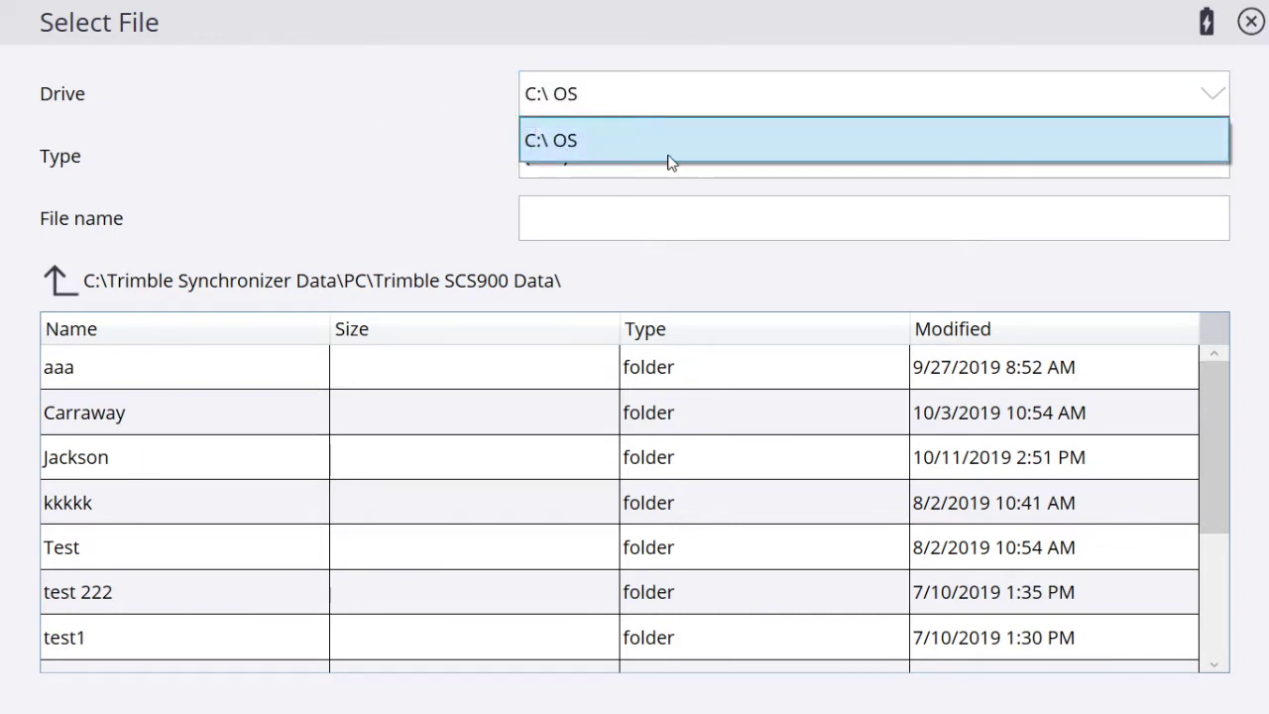
pyautogui.click(580, 135)
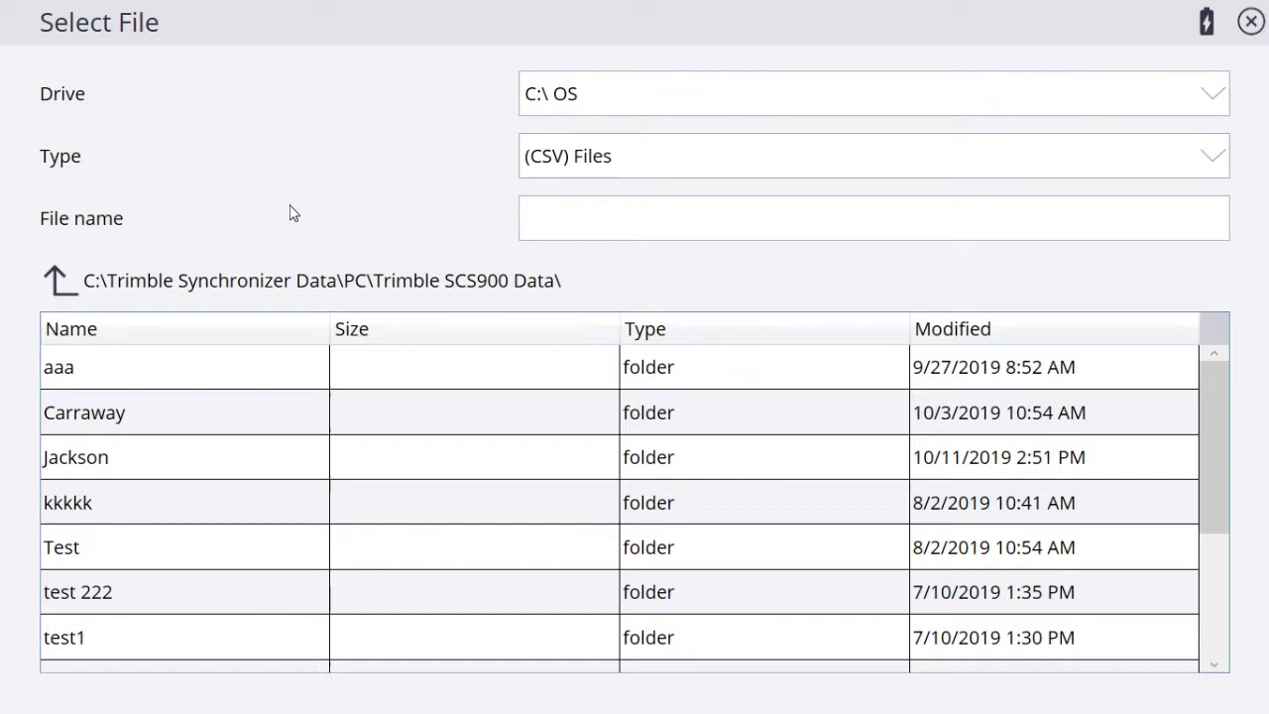
pyautogui.click(57, 289)
pyautogui.click(57, 289)
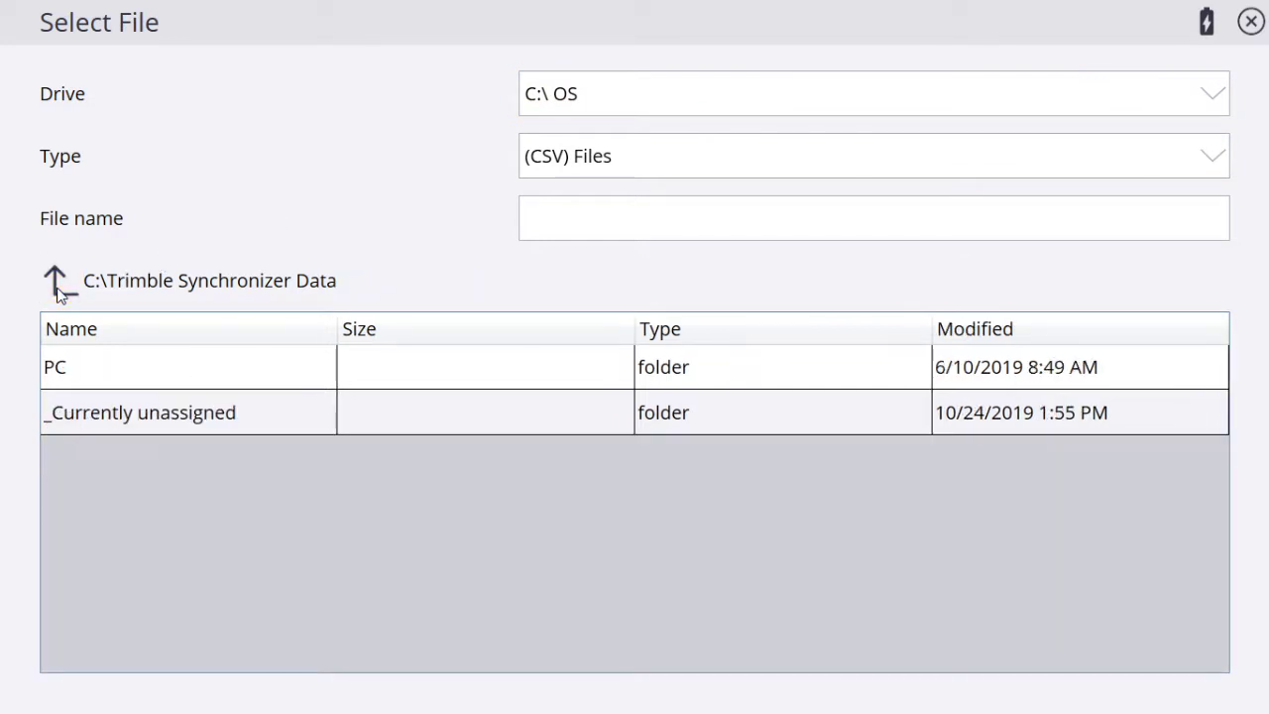
pyautogui.click(55, 285)
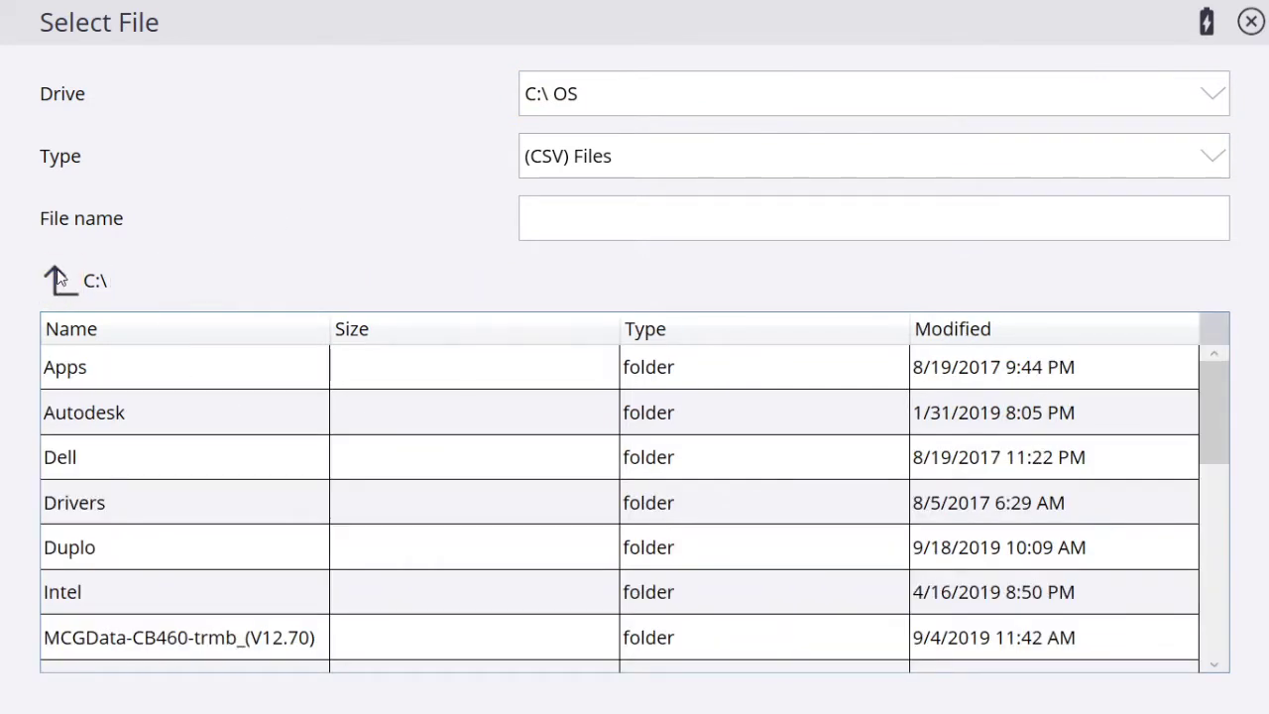
pyautogui.click(57, 290)
pyautogui.scroll(-5, 124, 414)
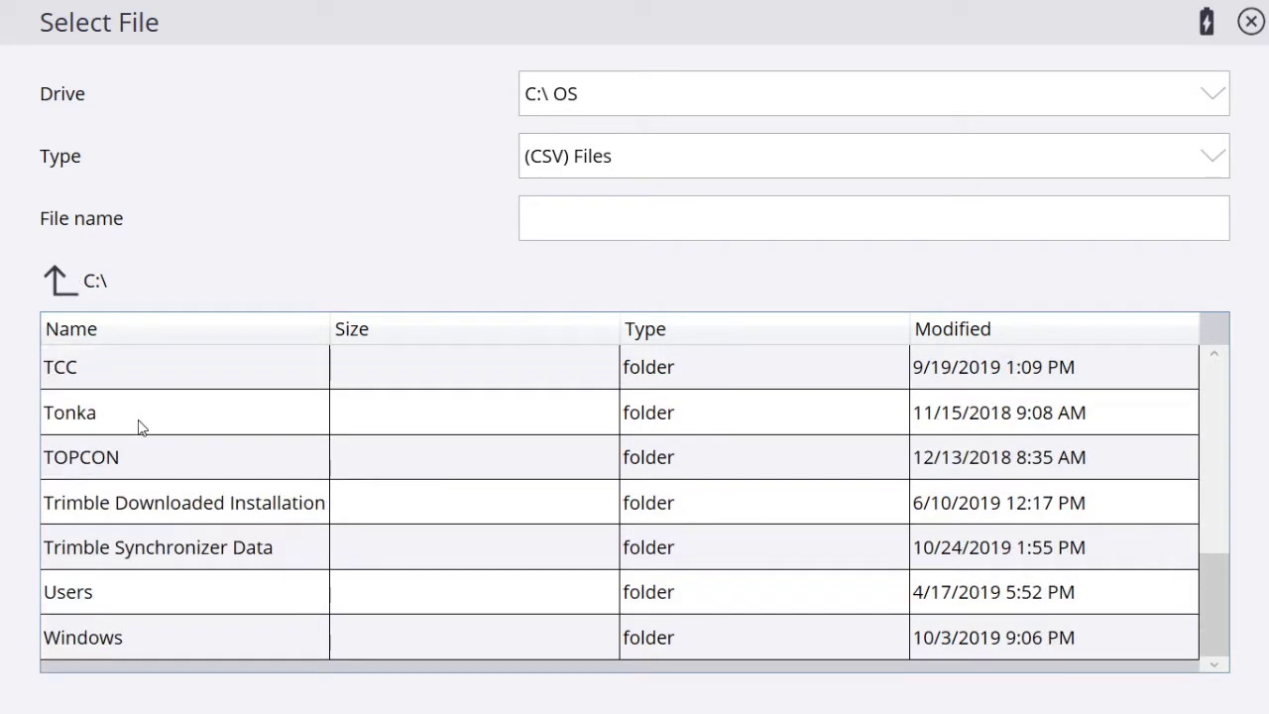
# - Browse to Desktop\Trimble Files\Tyler House - SCS900\Tyler House and choose Control 10.23.19.office.csv
pyautogui.click(151, 594)
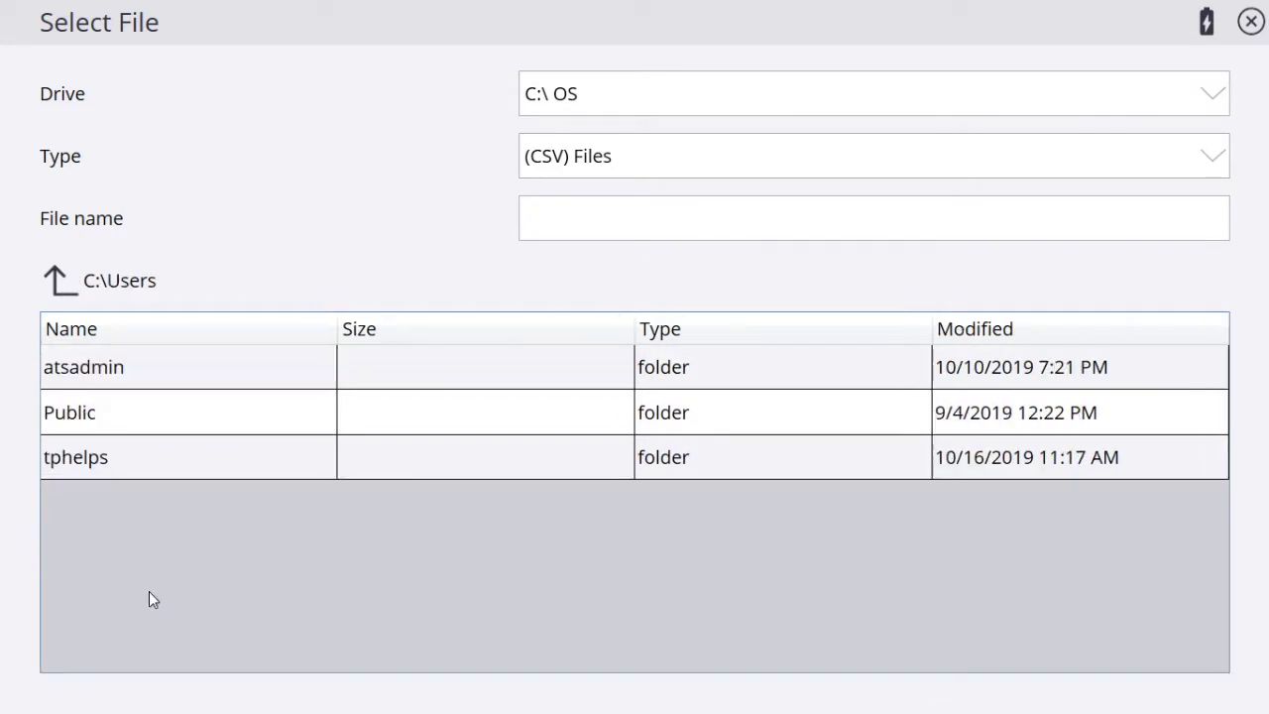
pyautogui.click(112, 462)
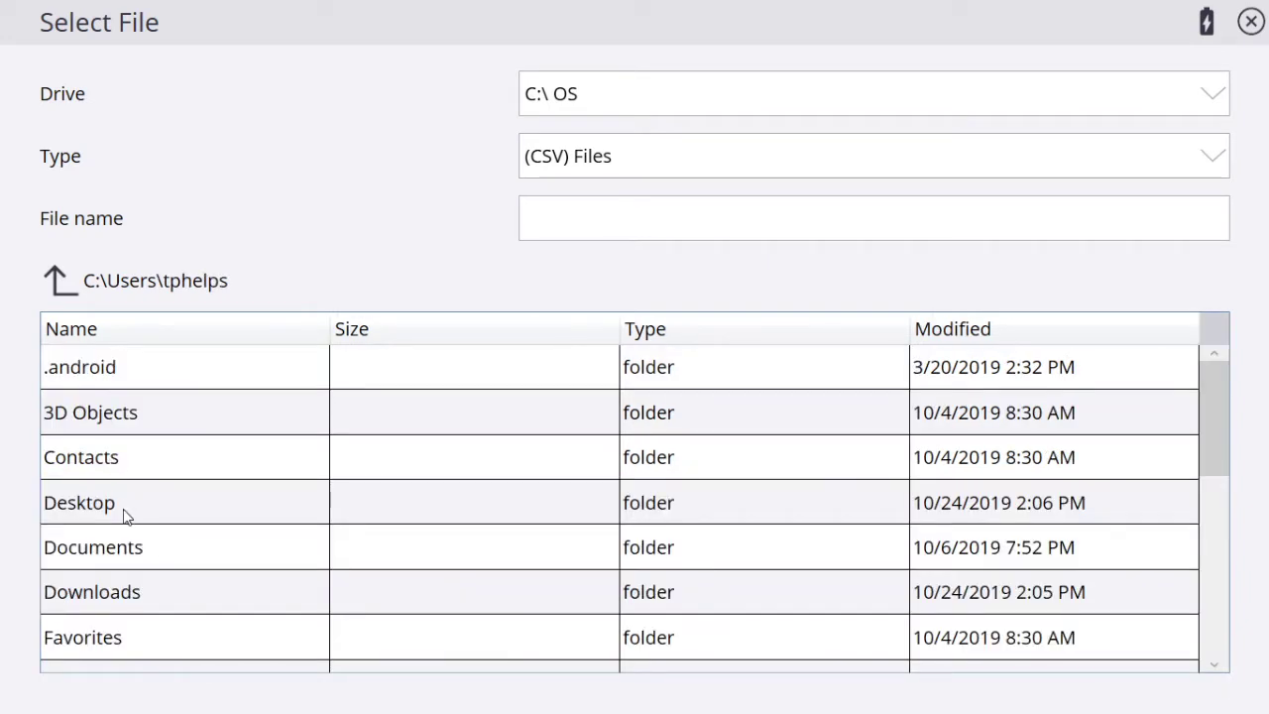
pyautogui.click(126, 504)
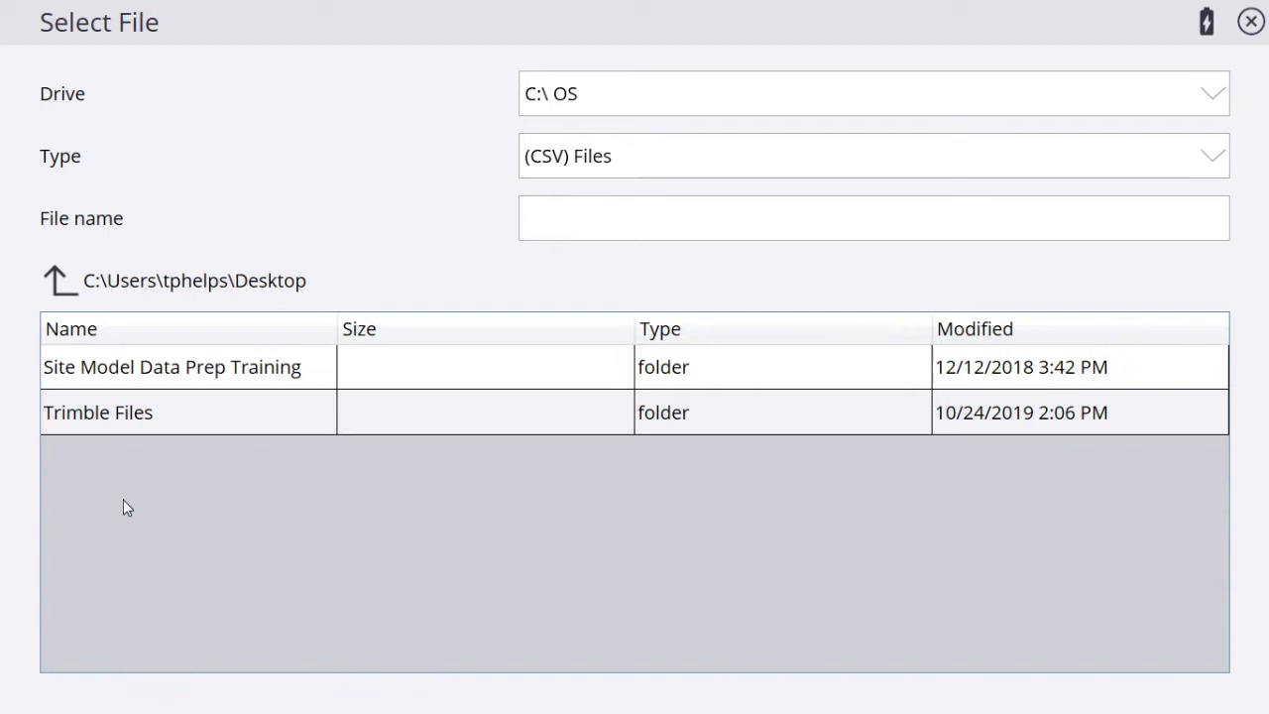
pyautogui.click(170, 415)
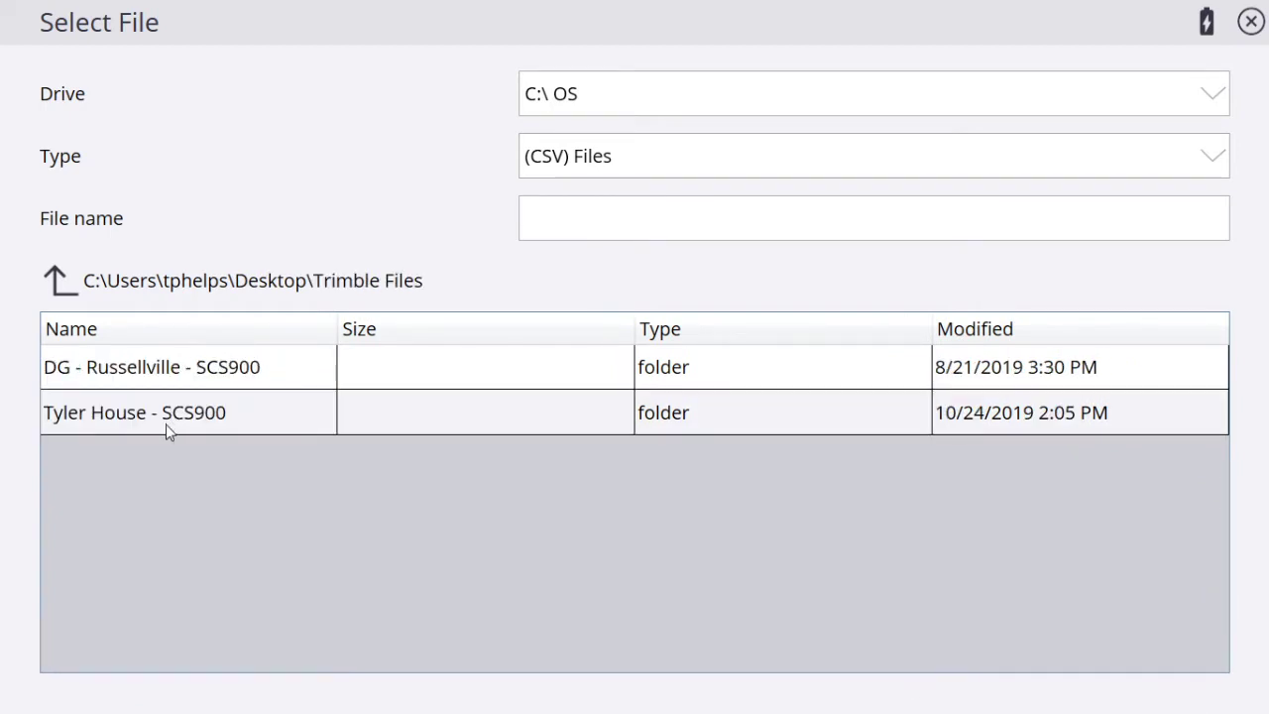
pyautogui.click(234, 416)
pyautogui.click(232, 413)
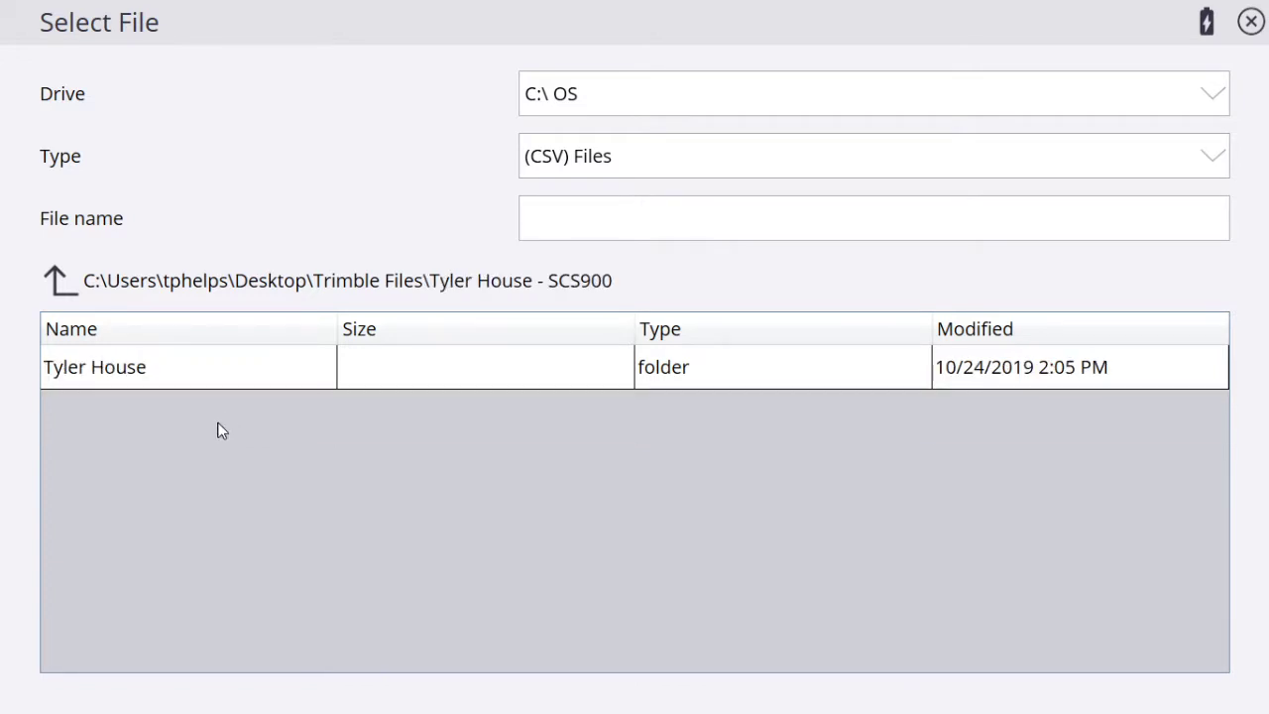
pyautogui.doubleClick(162, 380)
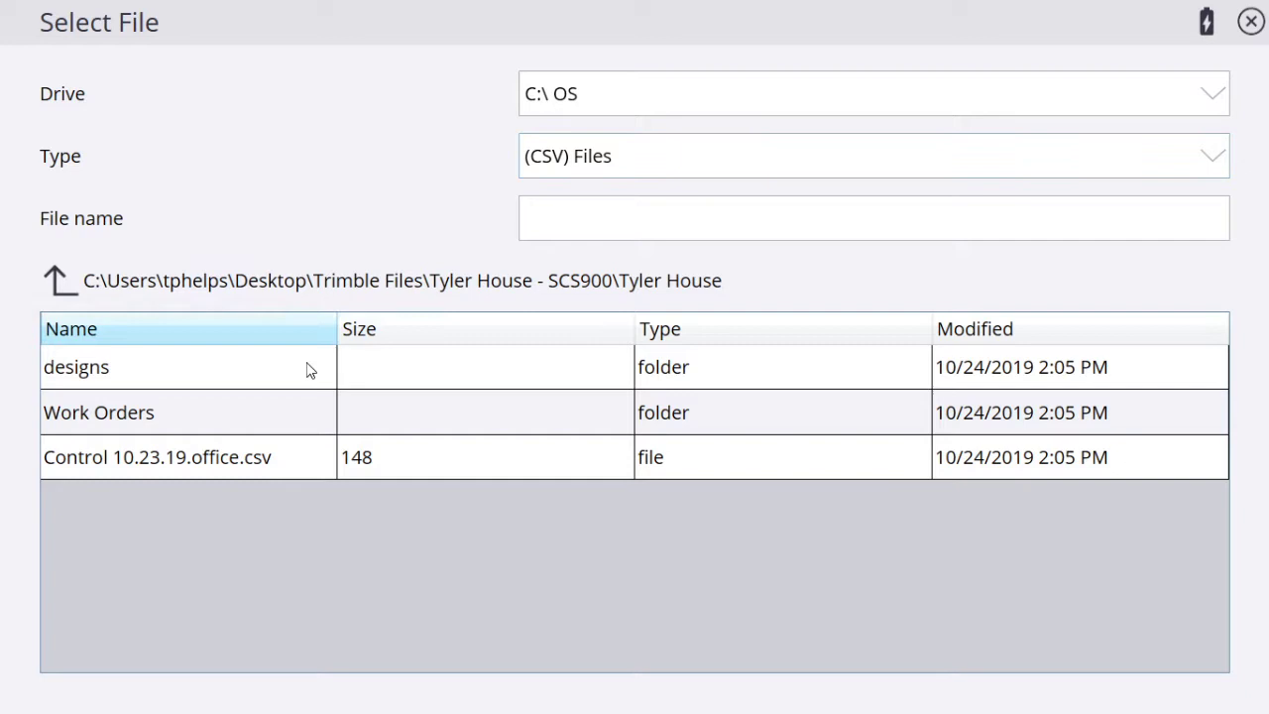
pyautogui.click(232, 467)
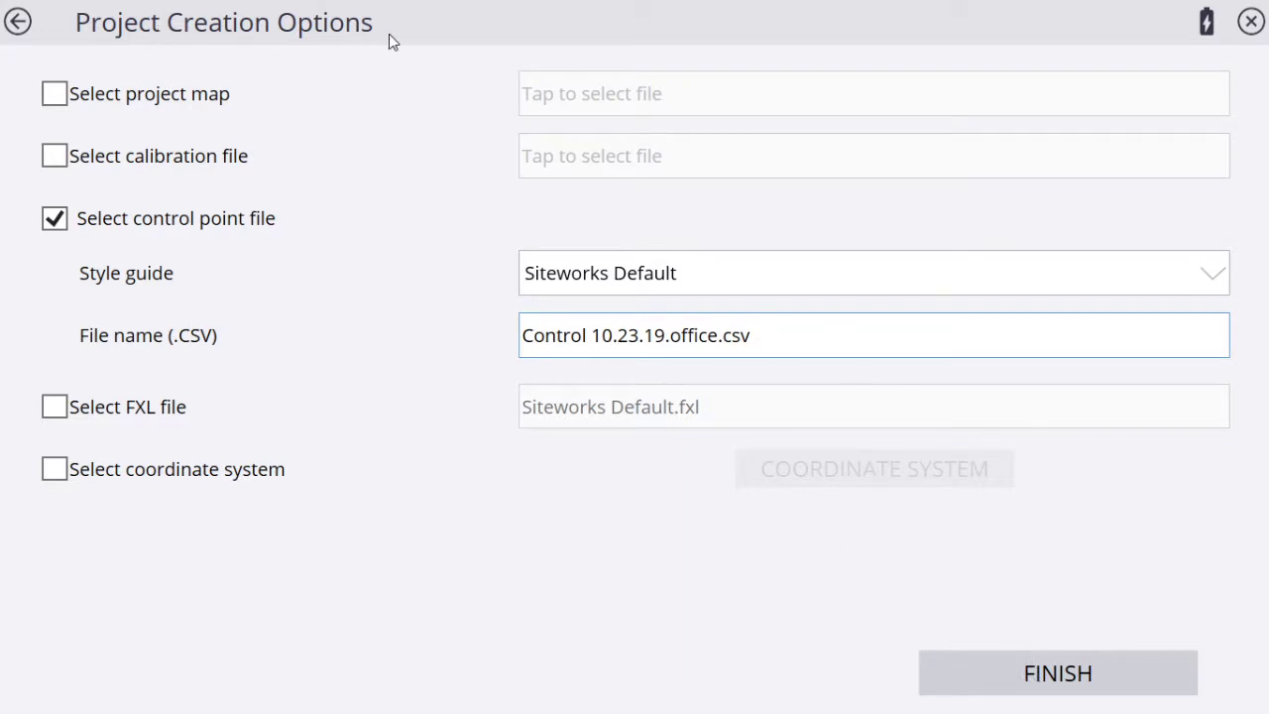
# - Finish creating Tyler's House and return to the Open Project screen
pyautogui.click(1008, 674)
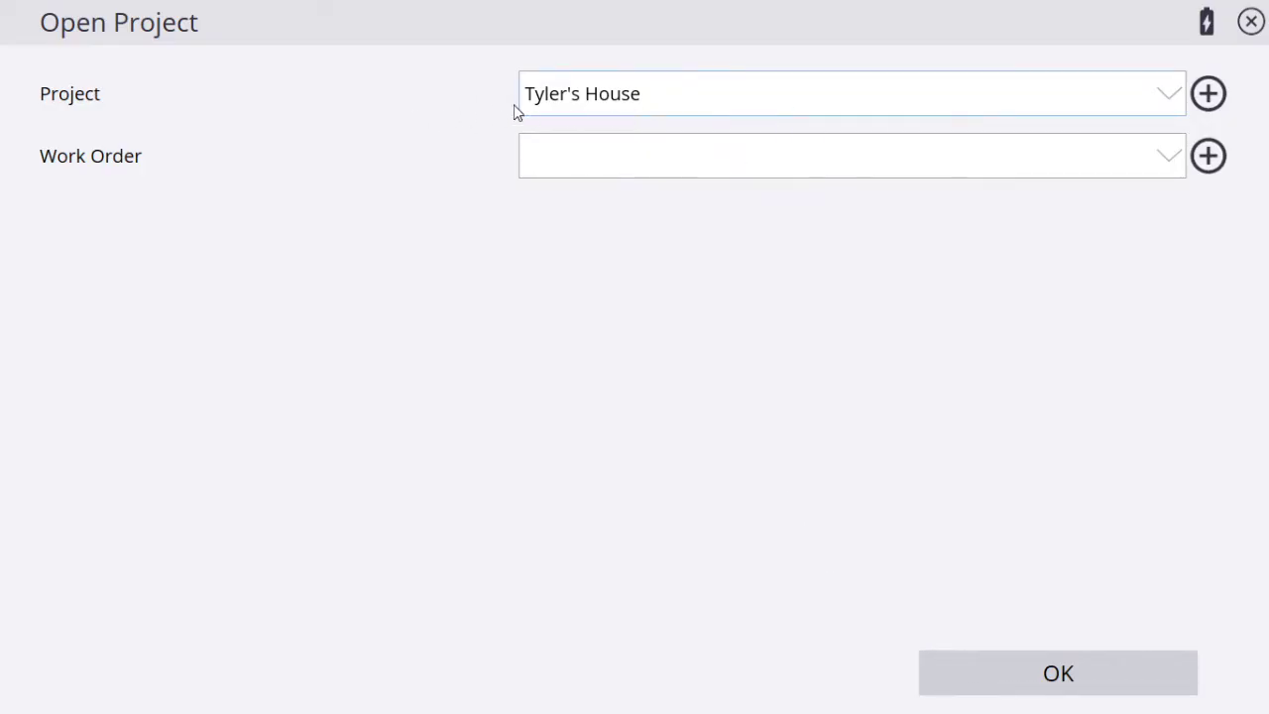
# - Create a work order named 'Calibration' with the instruction 'Test' and save it
pyautogui.click(1207, 156)
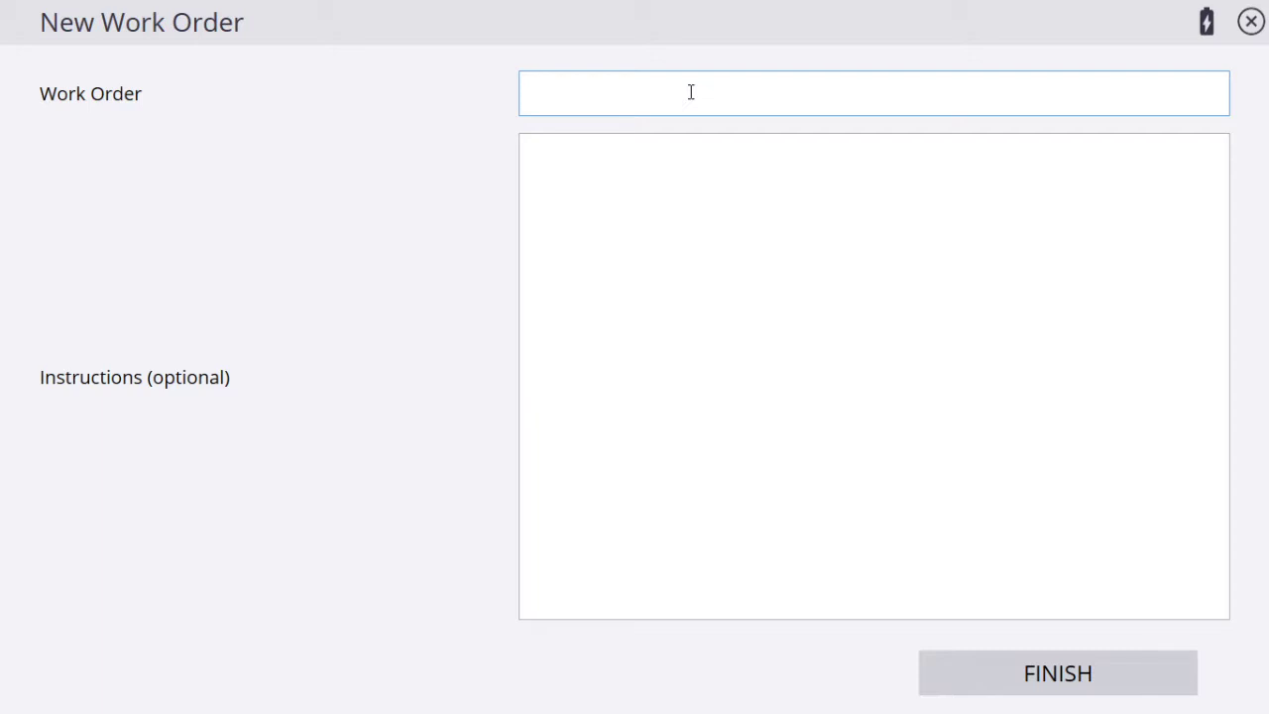
pyautogui.write('Calibration')
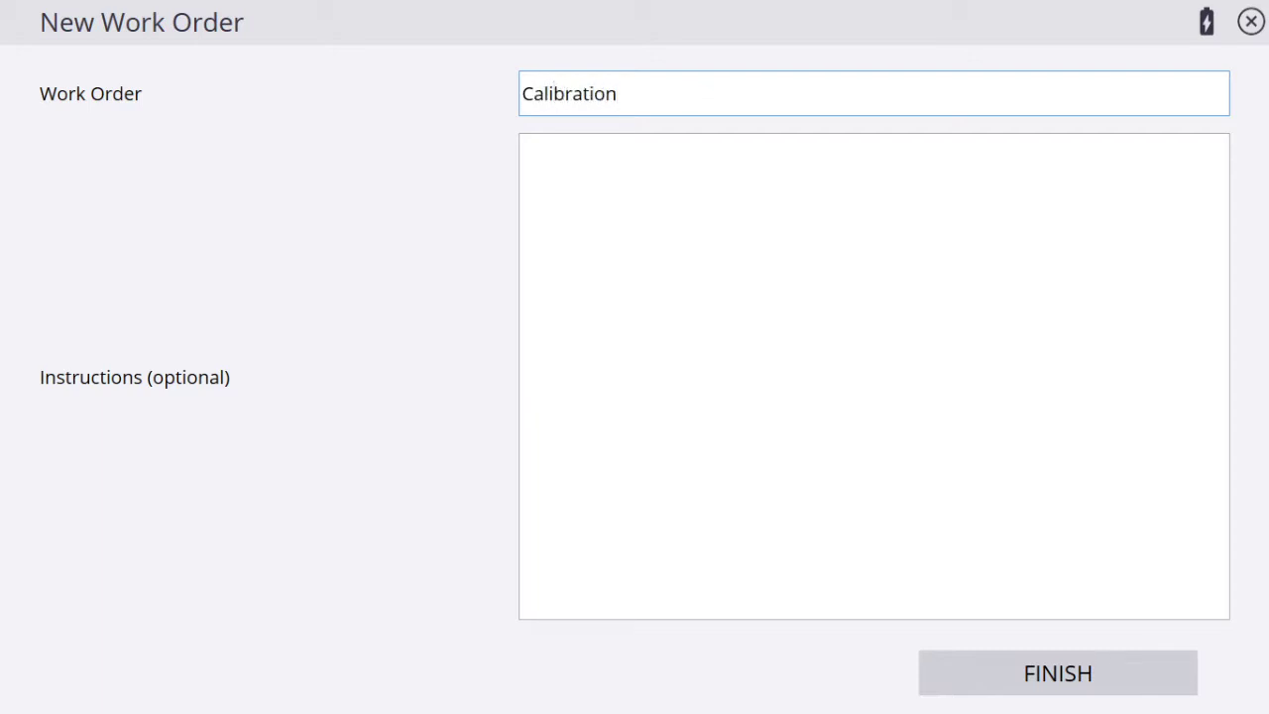
pyautogui.click(718, 292)
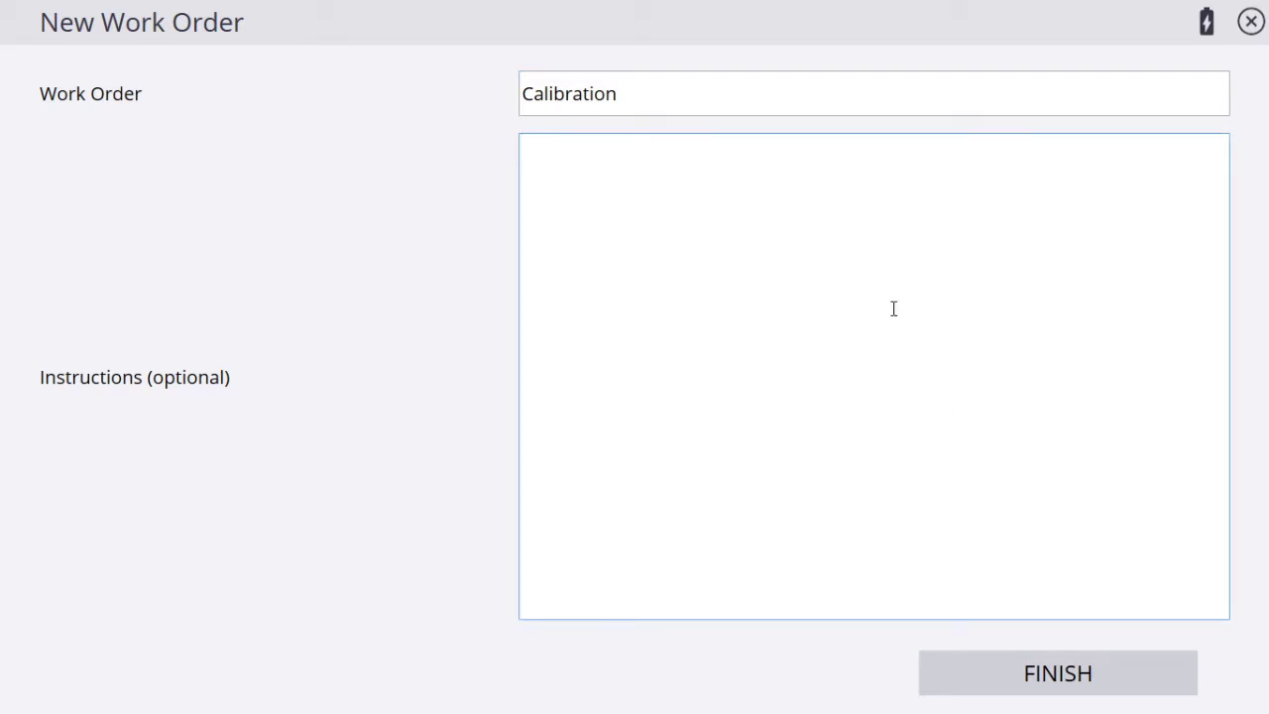
pyautogui.write('Test')
pyautogui.click(704, 86)
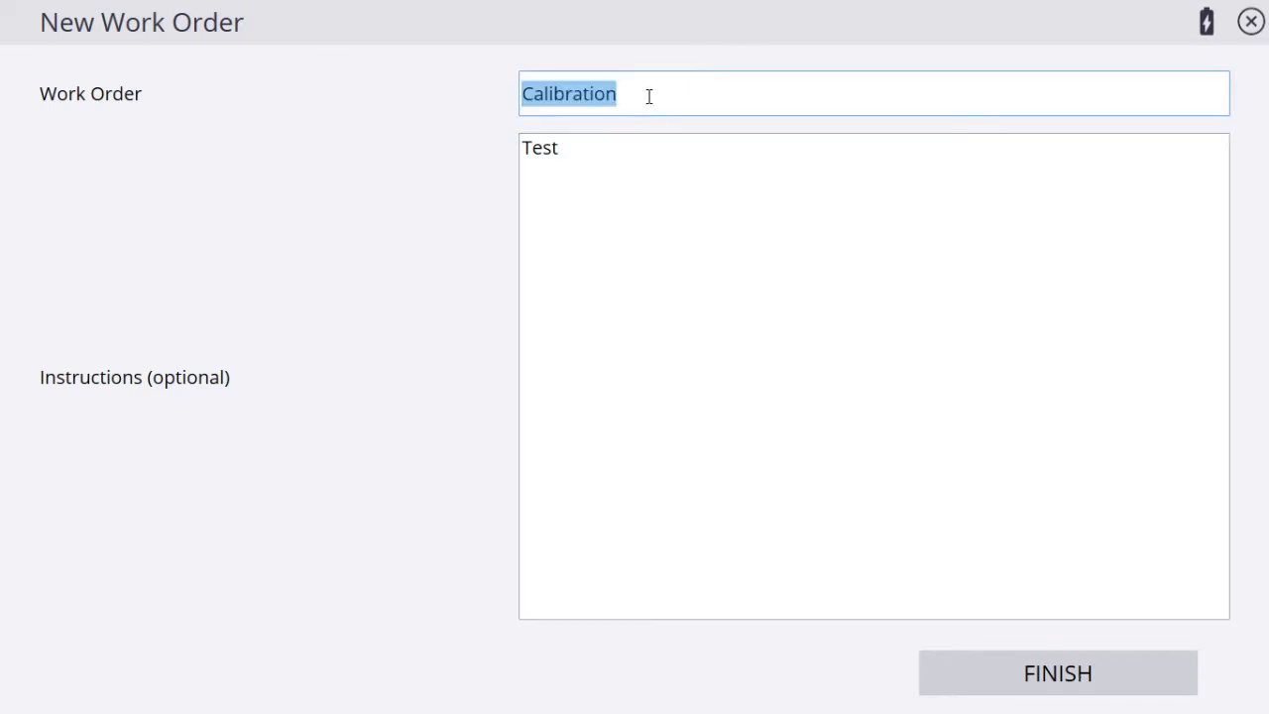
pyautogui.press('Tab')
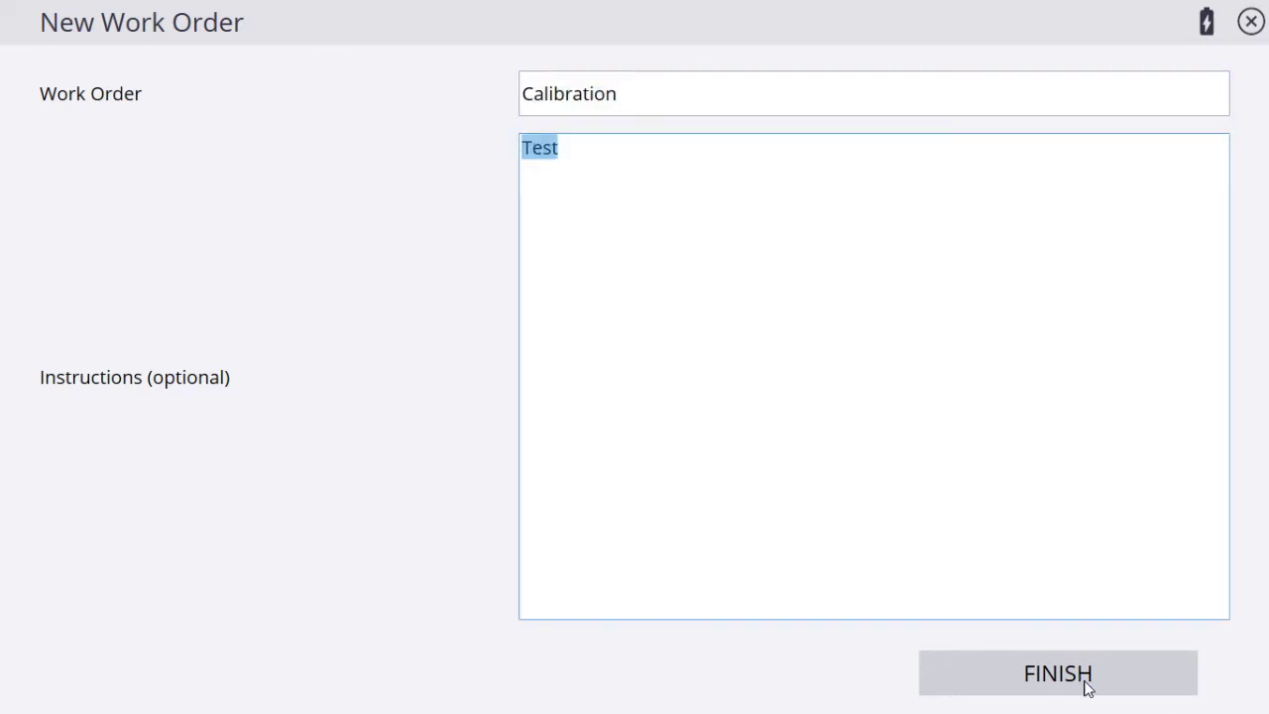
pyautogui.click(1088, 684)
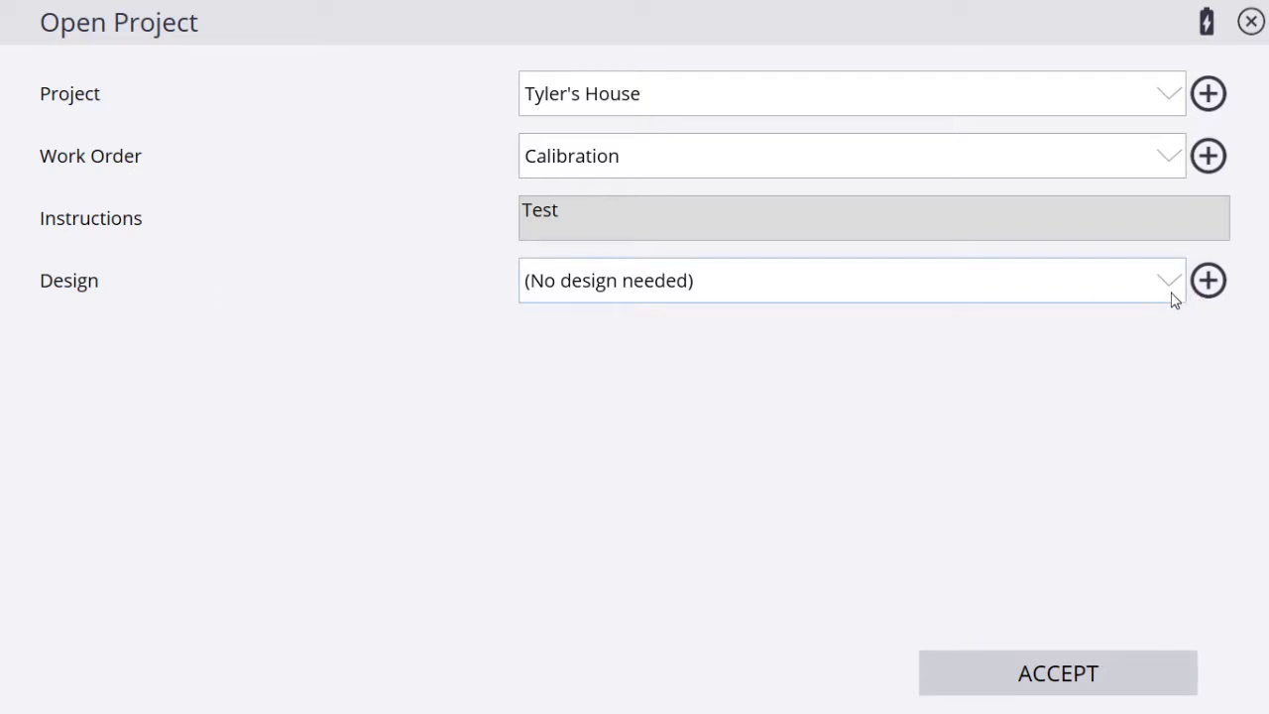
# - Check the design list, then start a new design named 'Grading 10.24.19' with Select design file ticked
pyautogui.click(805, 287)
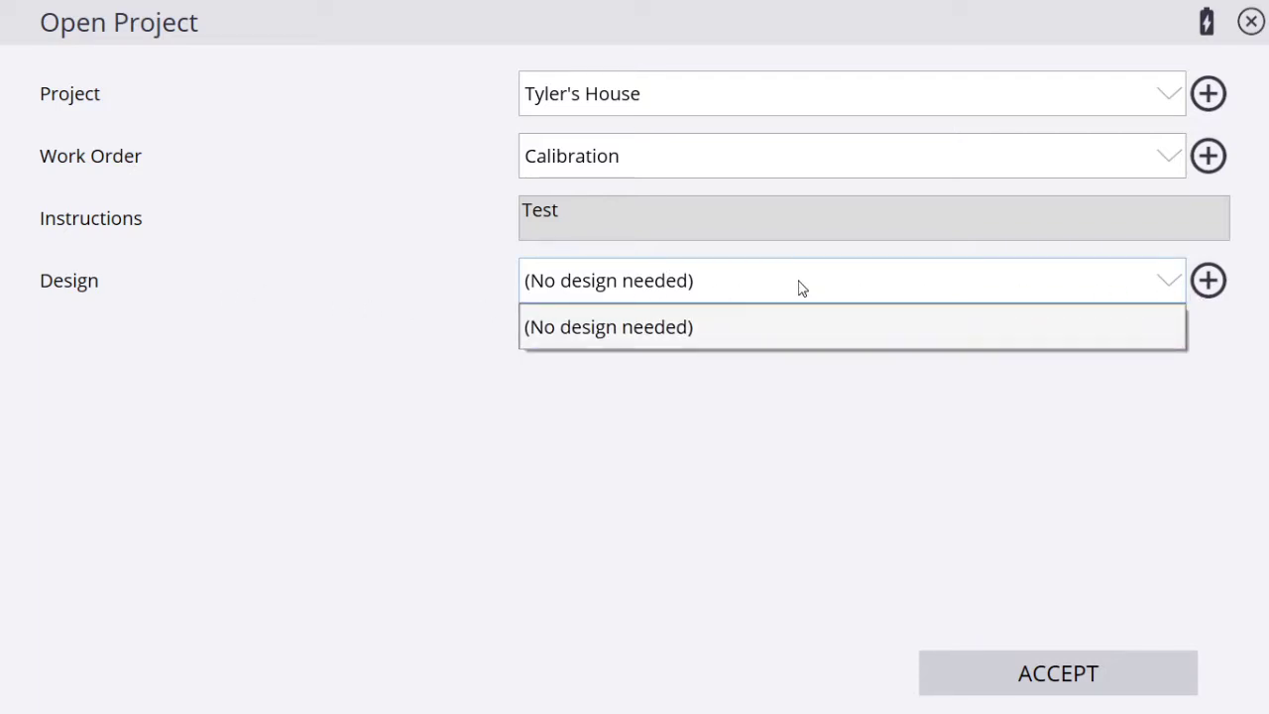
pyautogui.click(725, 288)
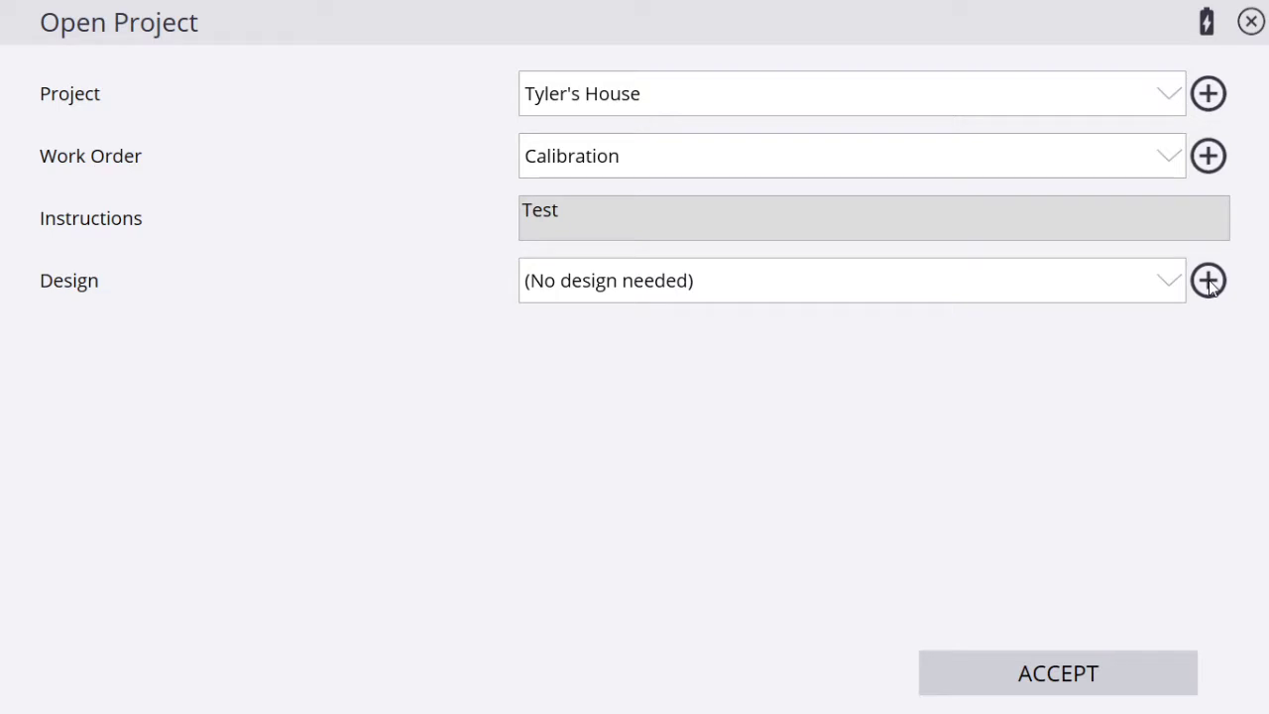
pyautogui.click(1208, 283)
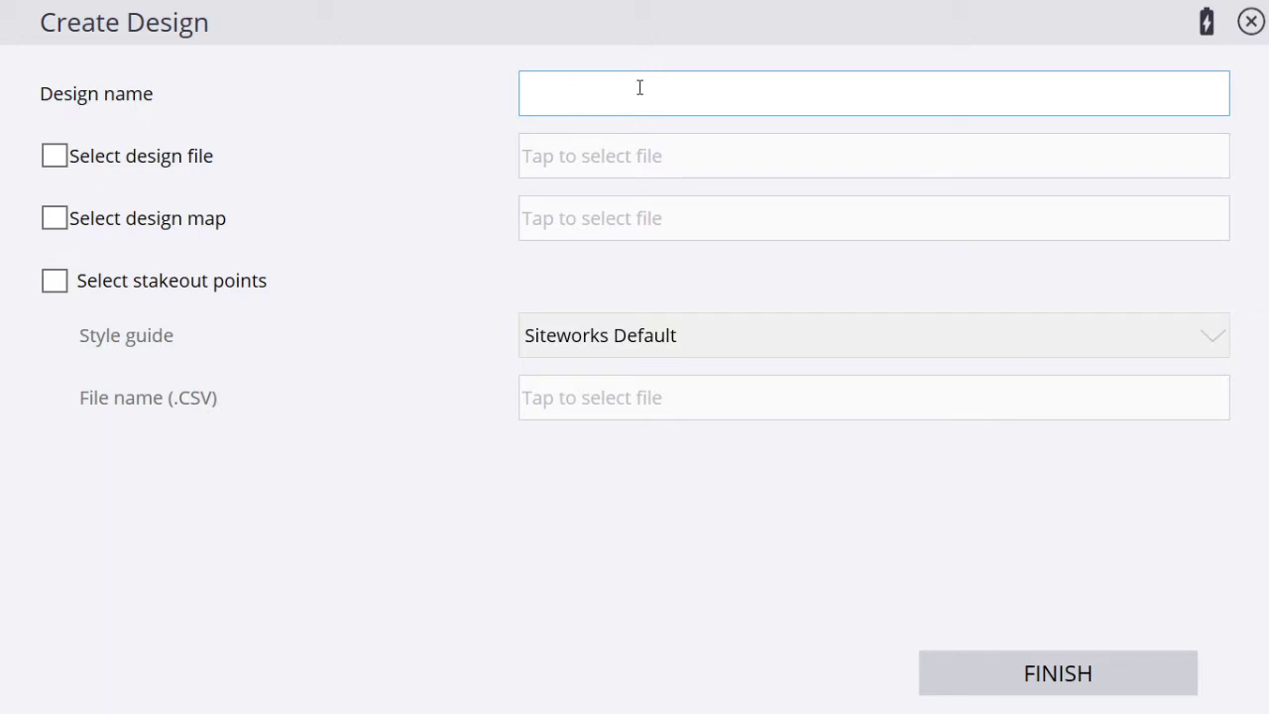
pyautogui.write('Grading')
pyautogui.write('10.24.1')
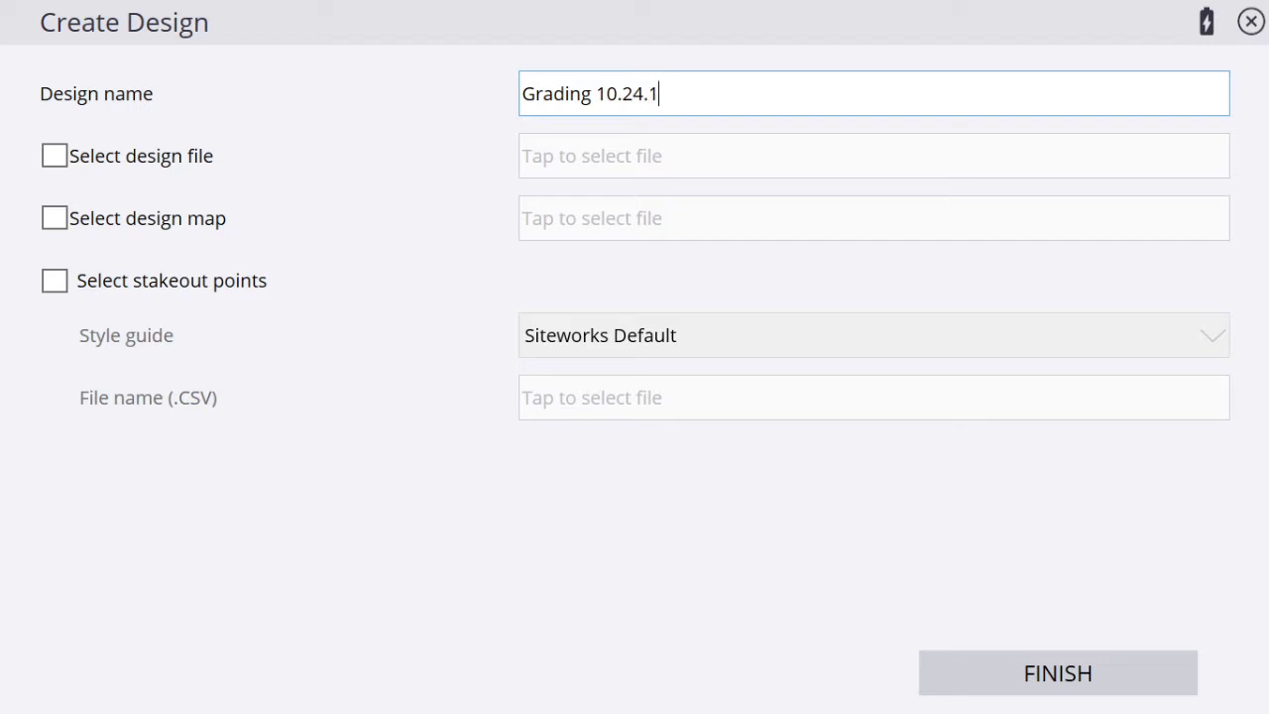
pyautogui.write('9')
pyautogui.click(55, 158)
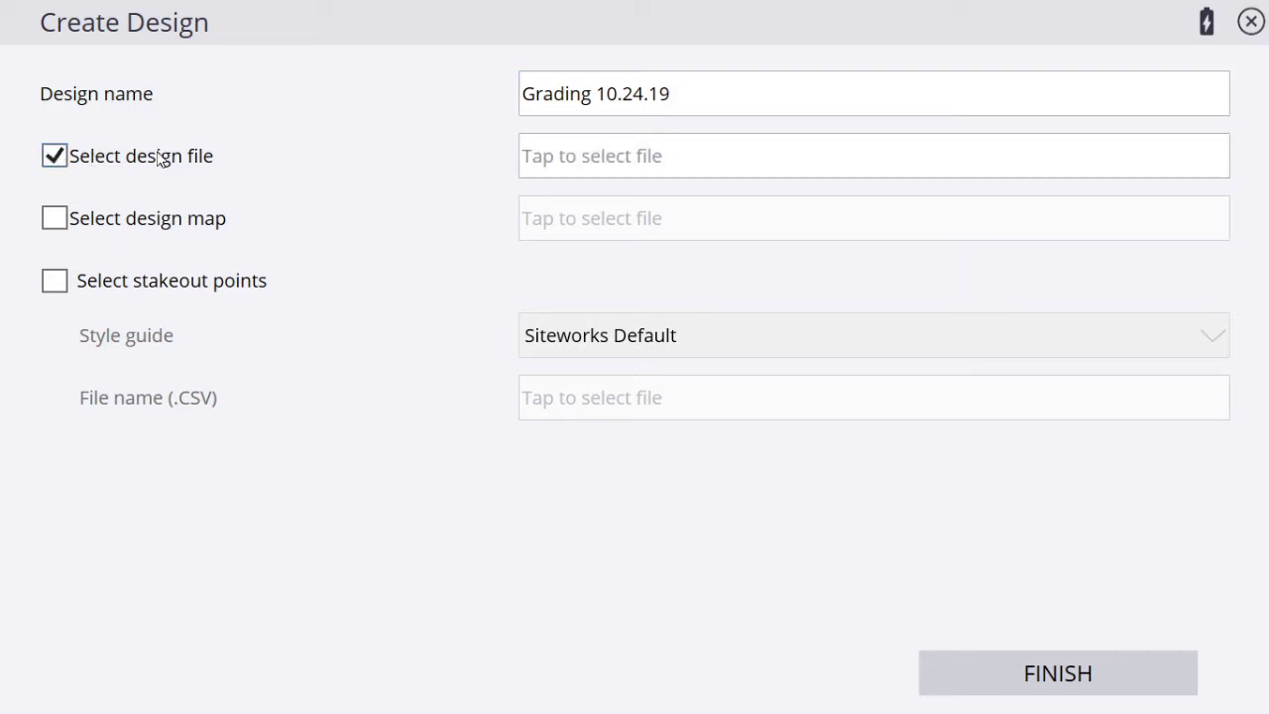
# - Browse for the design file and set the Select File drive to C:\ OS
pyautogui.click(585, 156)
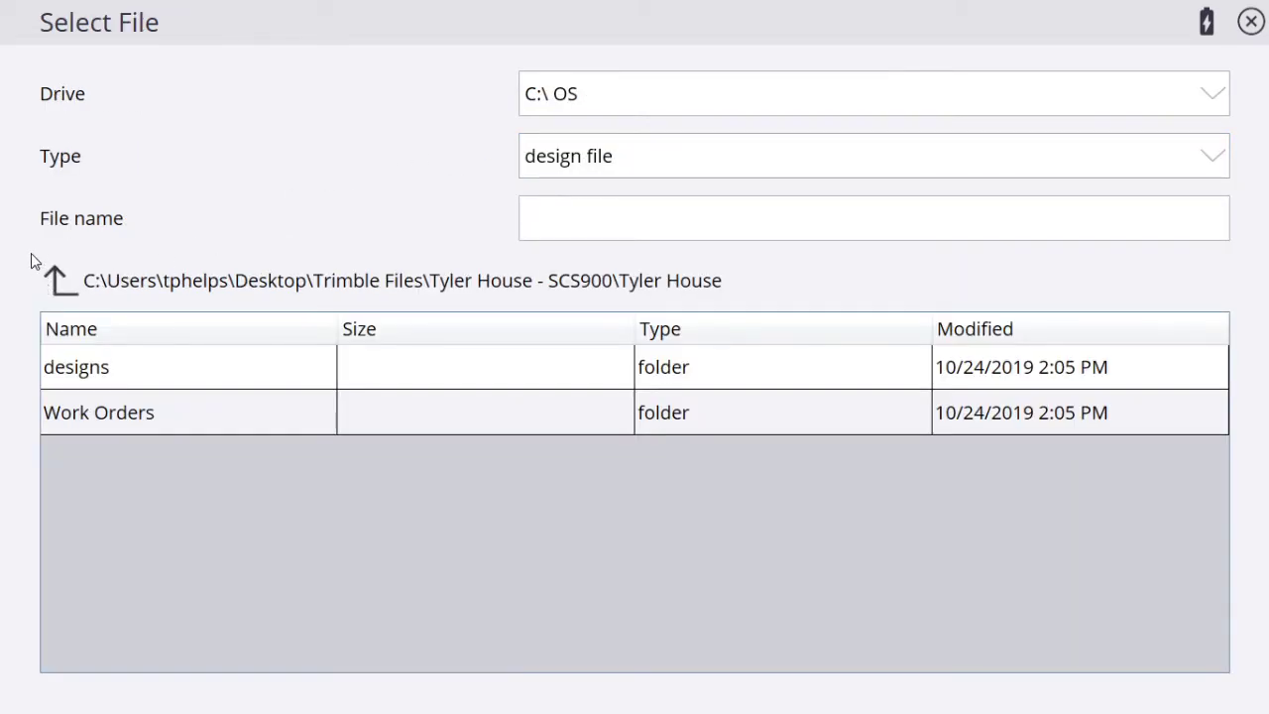
pyautogui.click(54, 280)
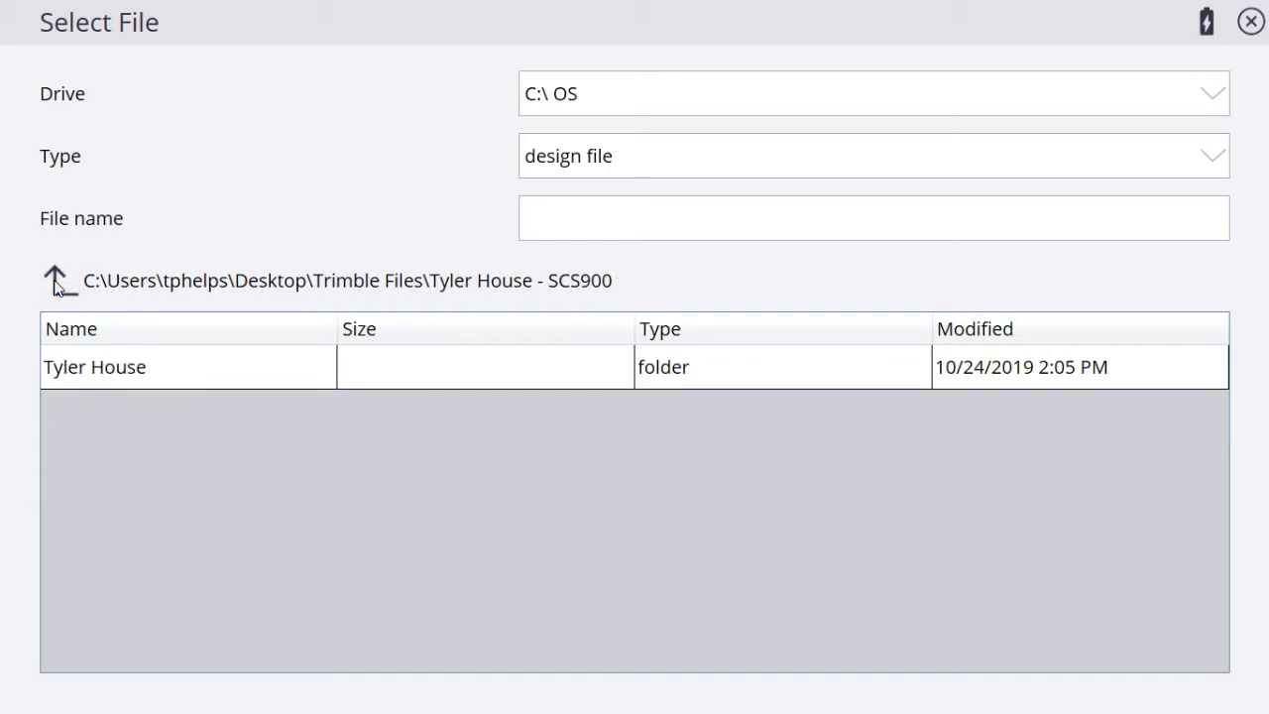
pyautogui.click(55, 280)
pyautogui.click(54, 280)
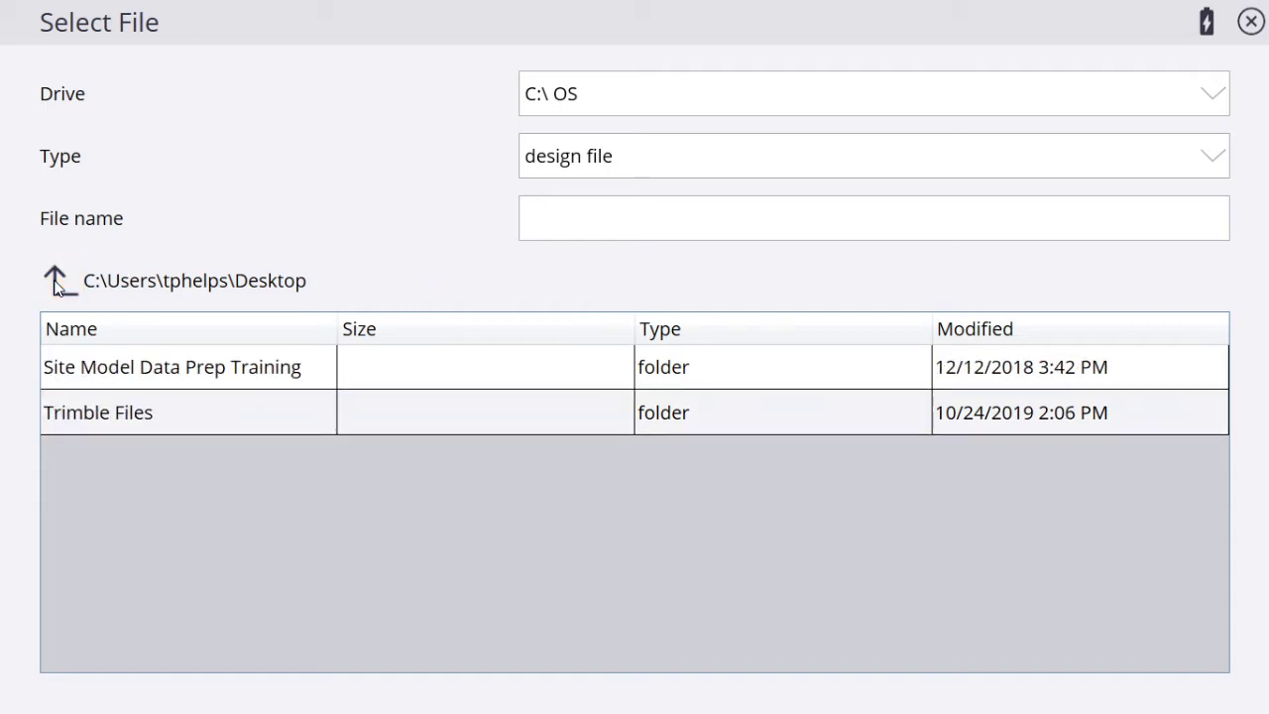
pyautogui.click(55, 281)
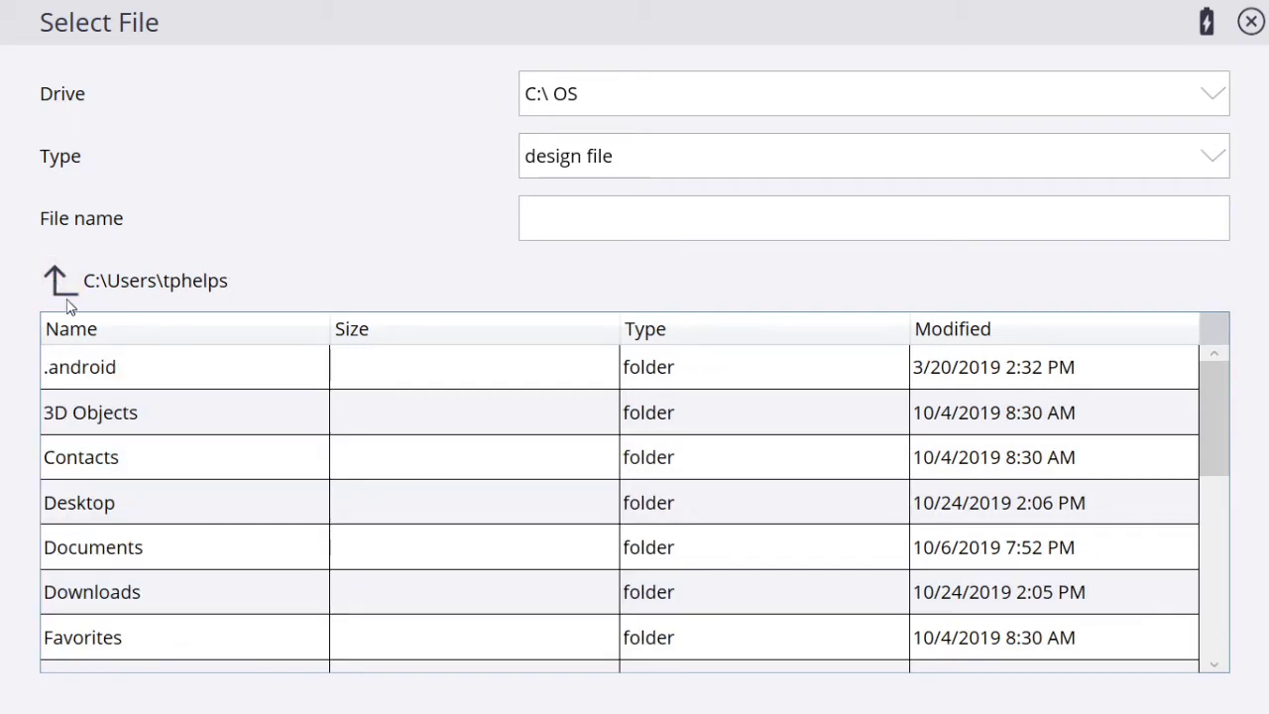
pyautogui.scroll(-5, 167, 449)
pyautogui.scroll(5, 163, 450)
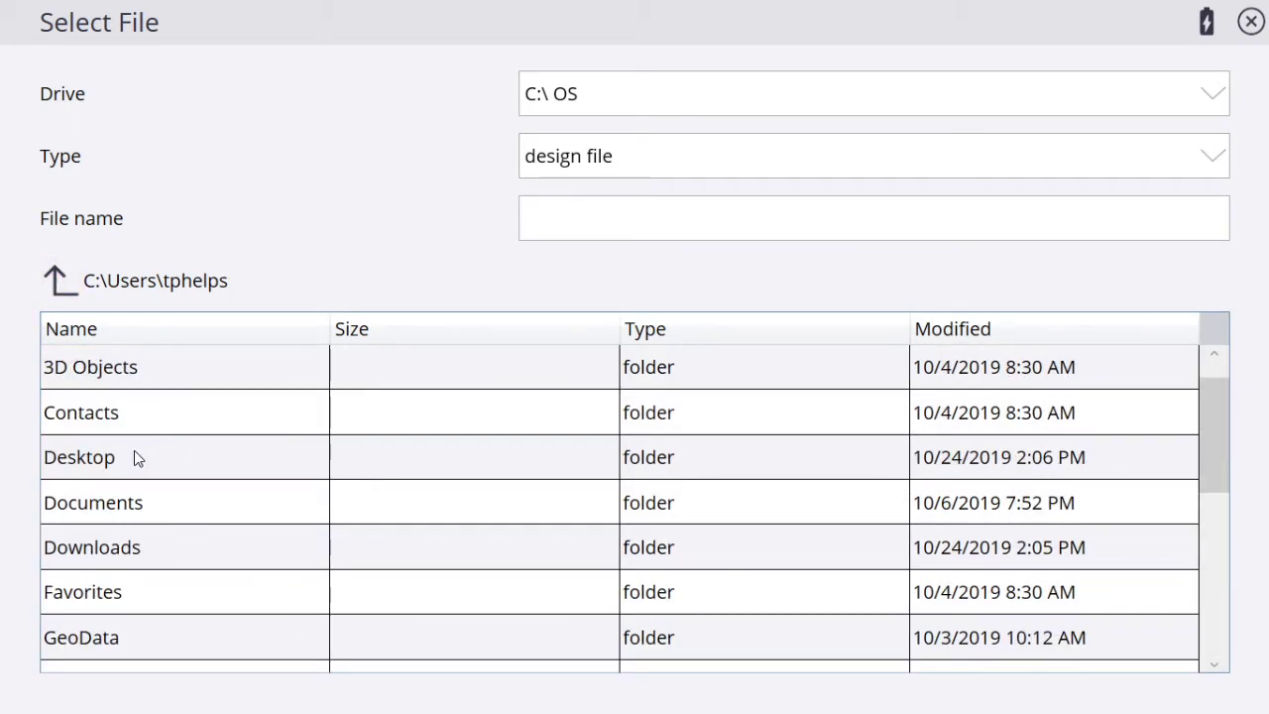
pyautogui.click(576, 107)
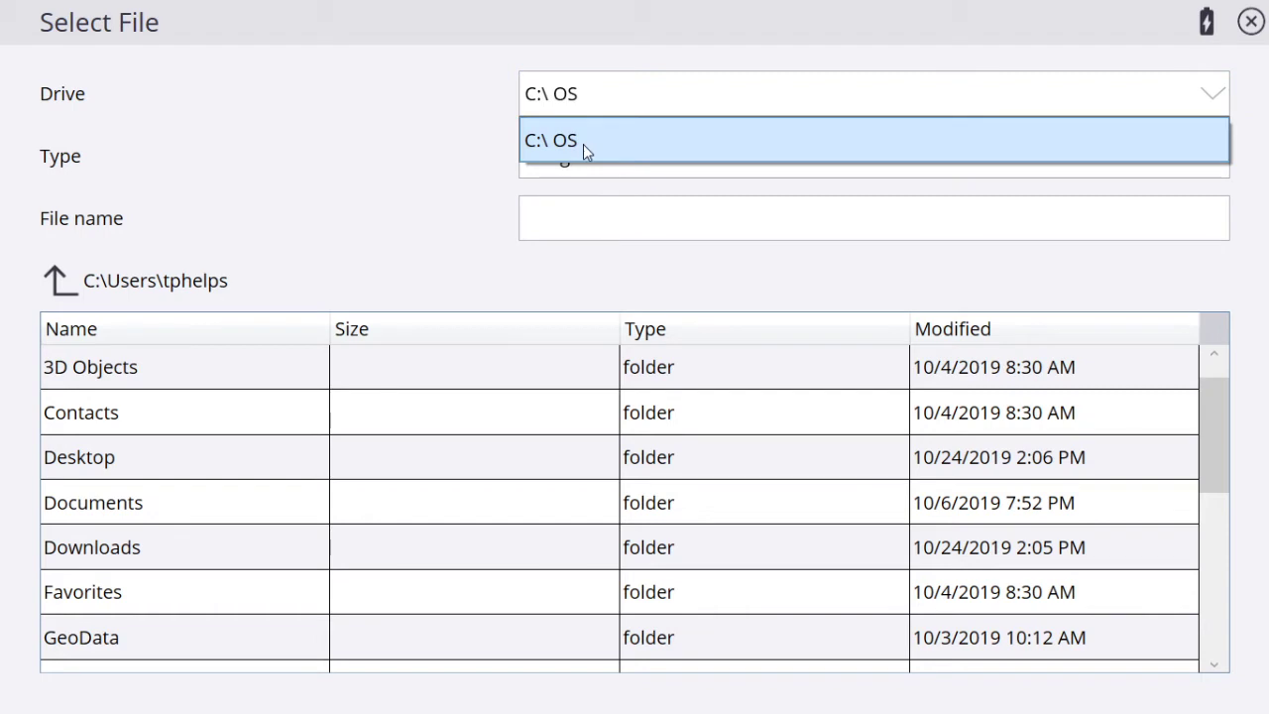
pyautogui.click(583, 144)
pyautogui.click(601, 104)
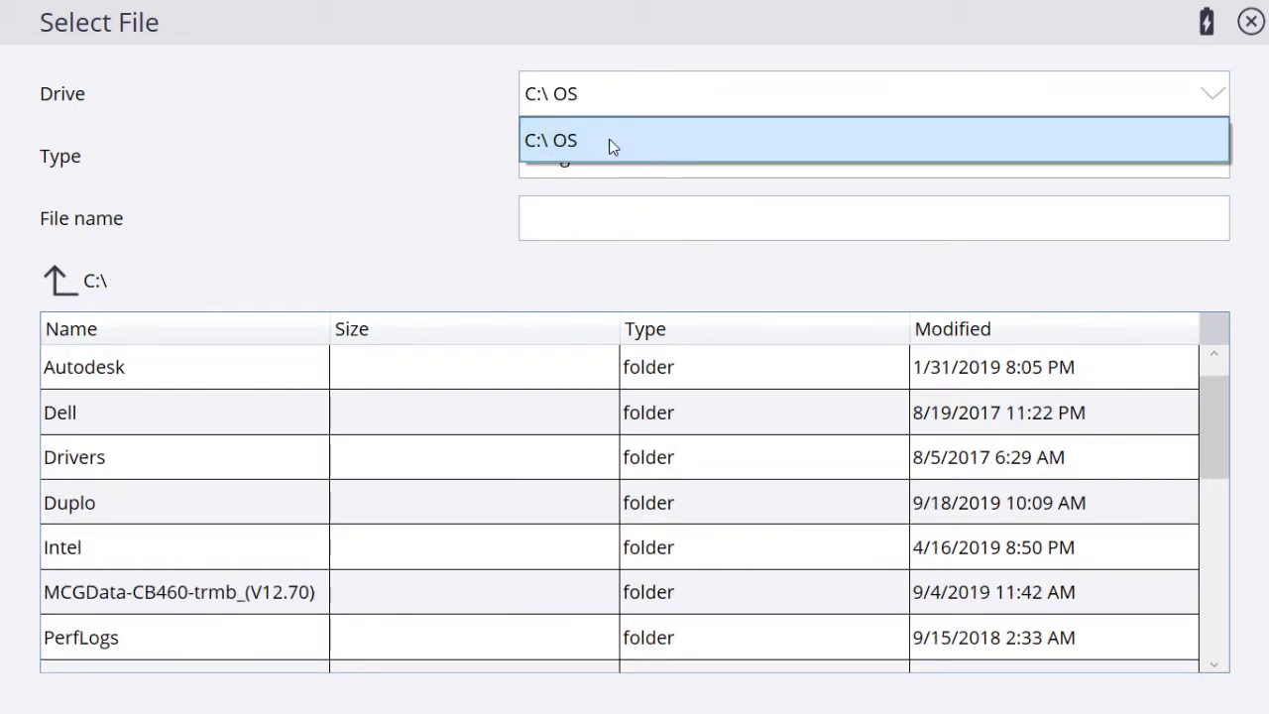
pyautogui.click(602, 107)
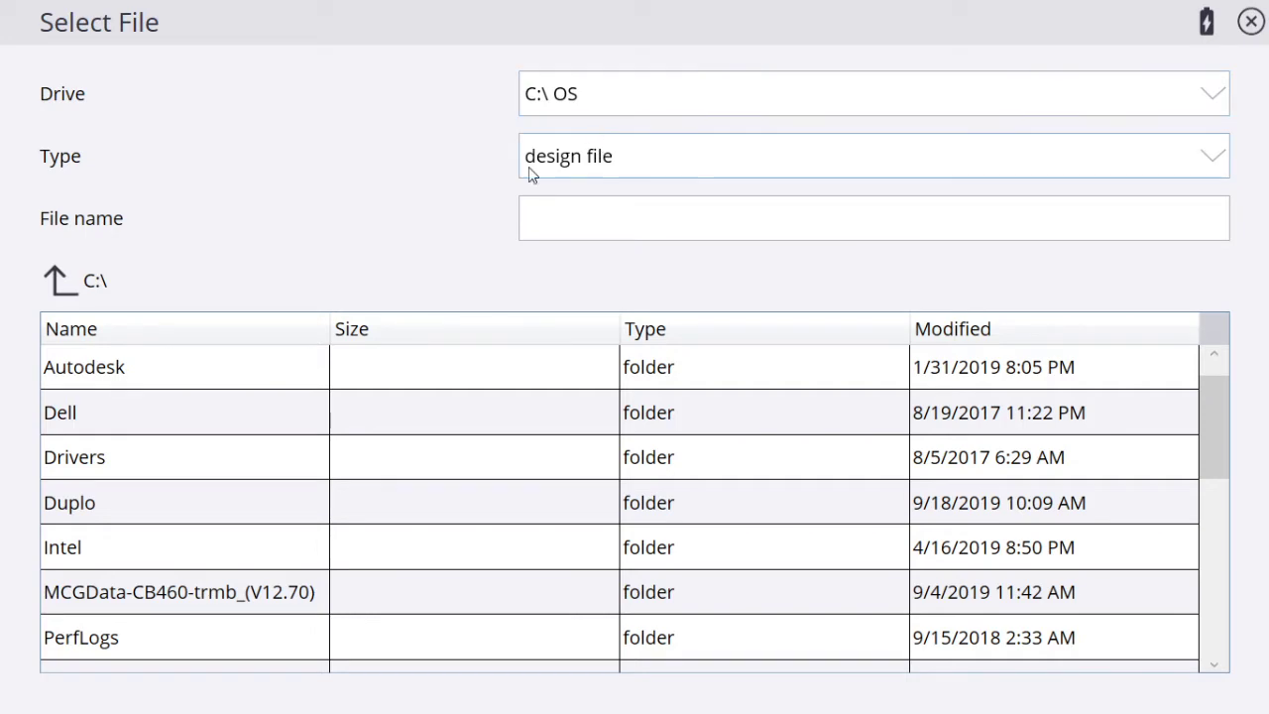
# - Navigate to Desktop\Trimble Files\Tyler House - SCS900\Tyler House\designs\Grading and accept Final Grade - Rover.ttm
pyautogui.scroll(-5, 175, 504)
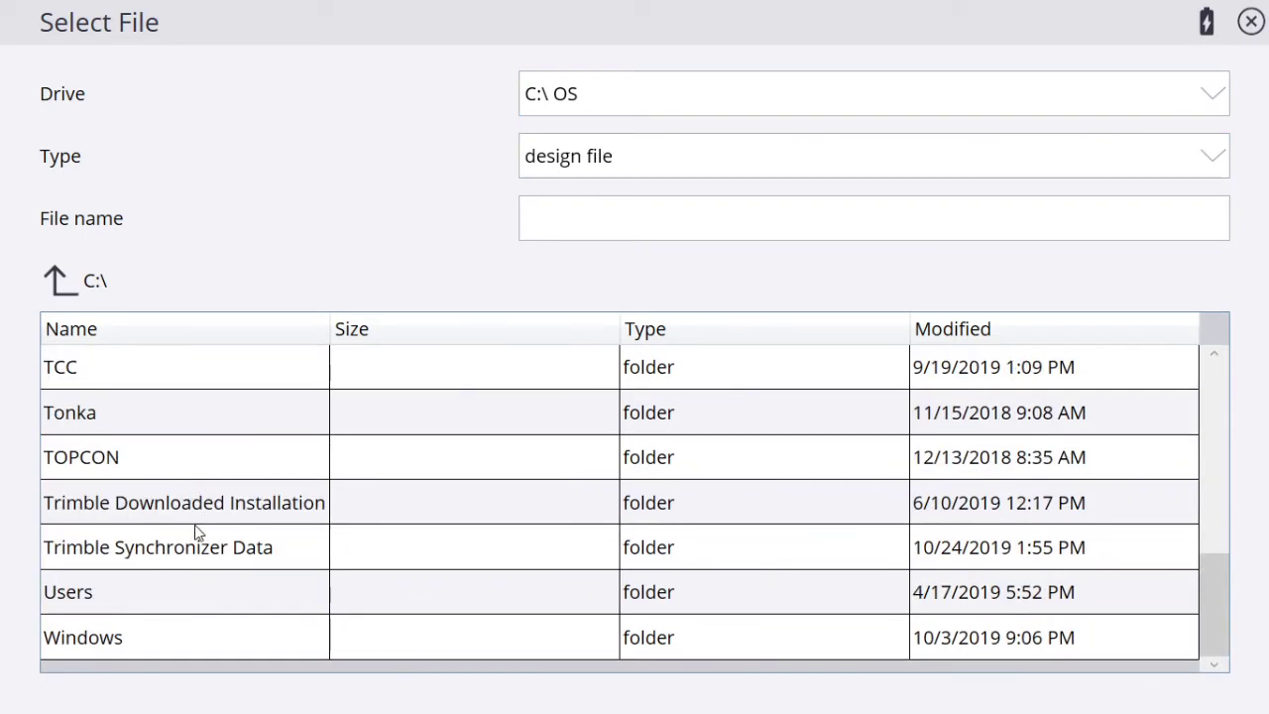
pyautogui.click(161, 593)
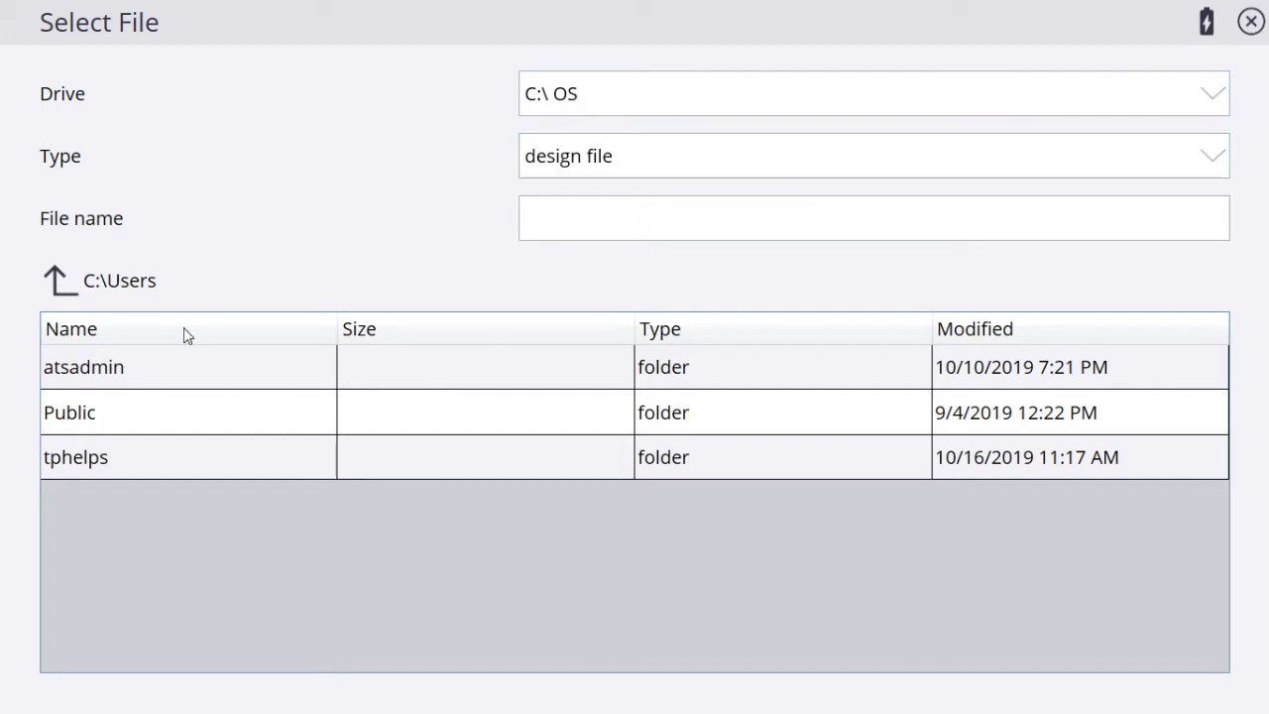
pyautogui.click(114, 459)
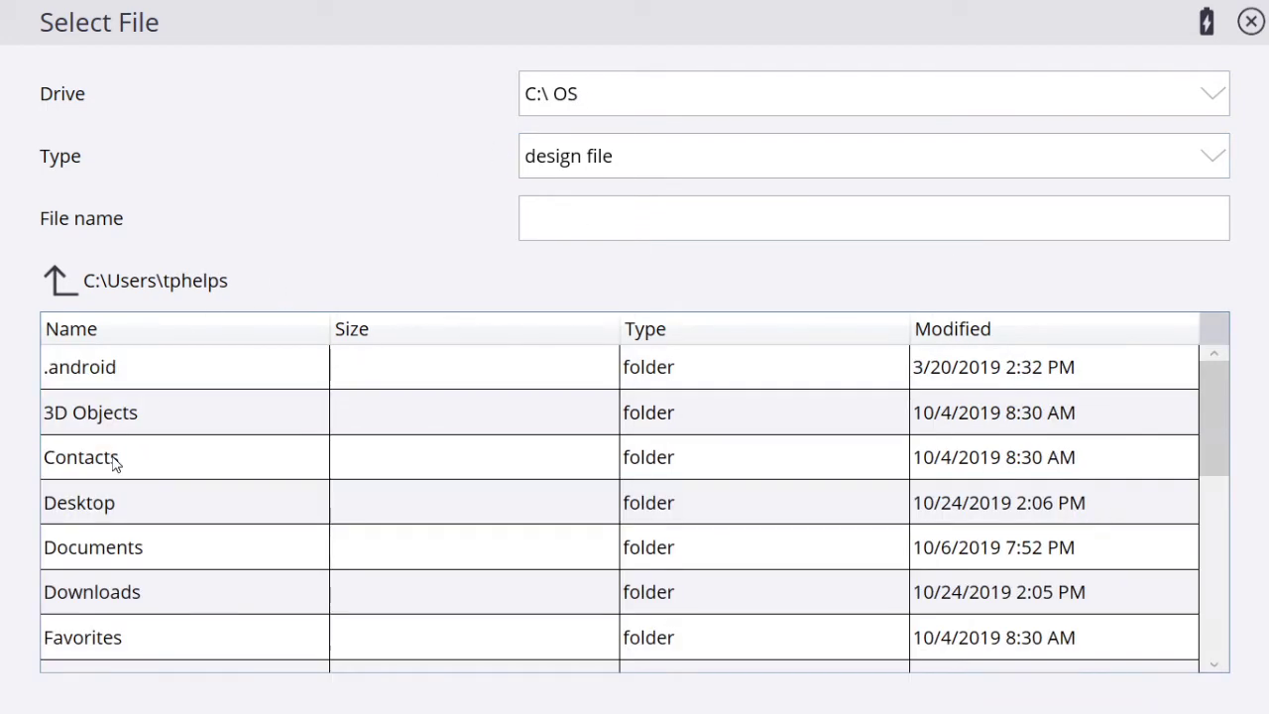
pyautogui.click(129, 508)
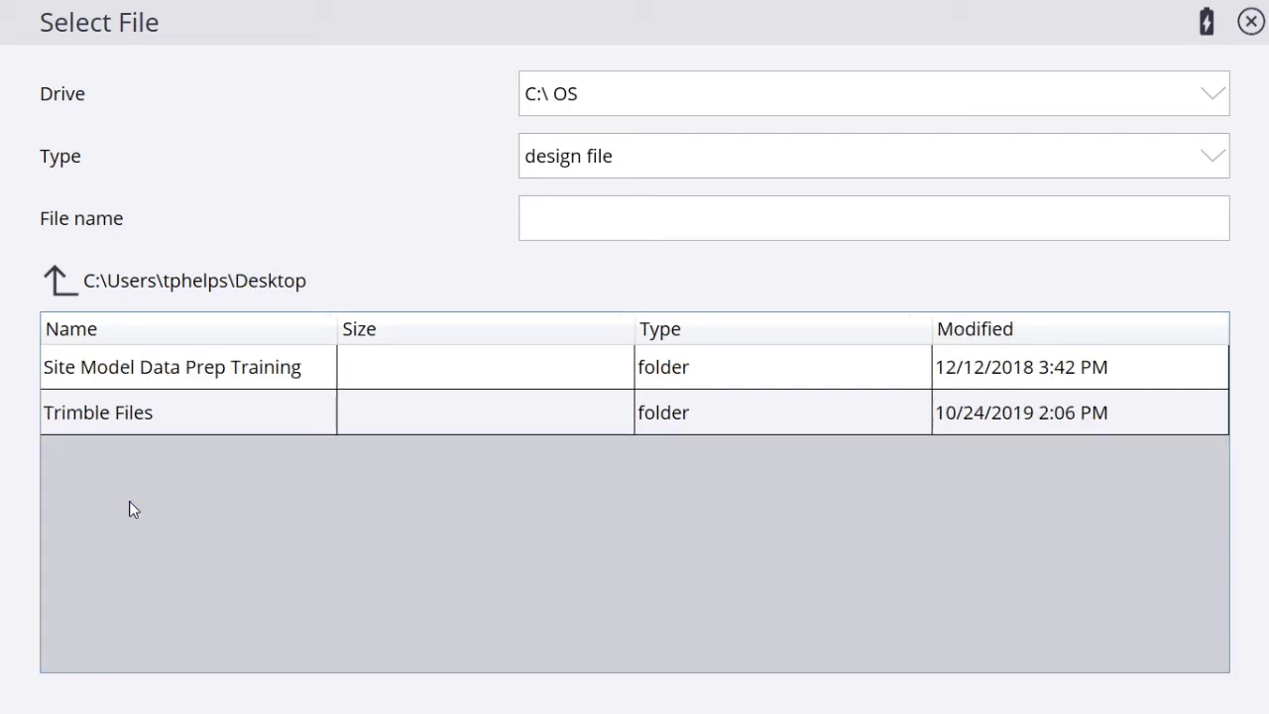
pyautogui.click(157, 416)
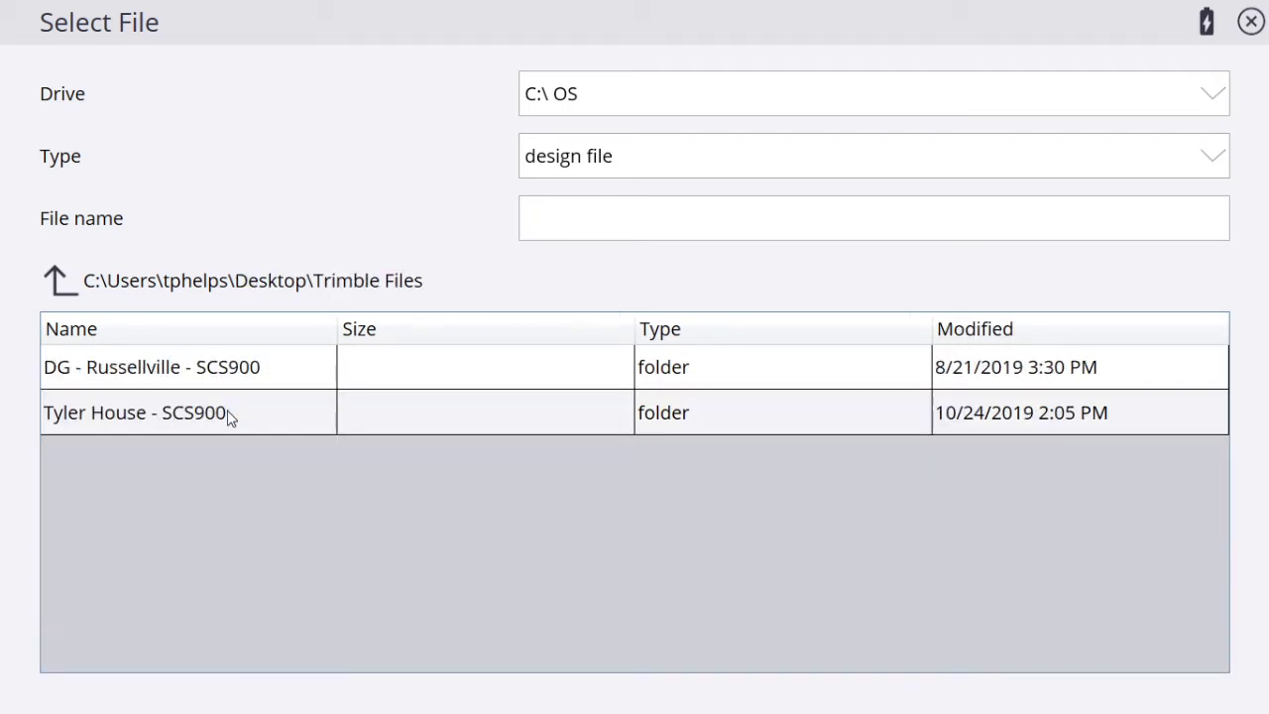
pyautogui.click(115, 417)
pyautogui.click(115, 416)
pyautogui.click(170, 367)
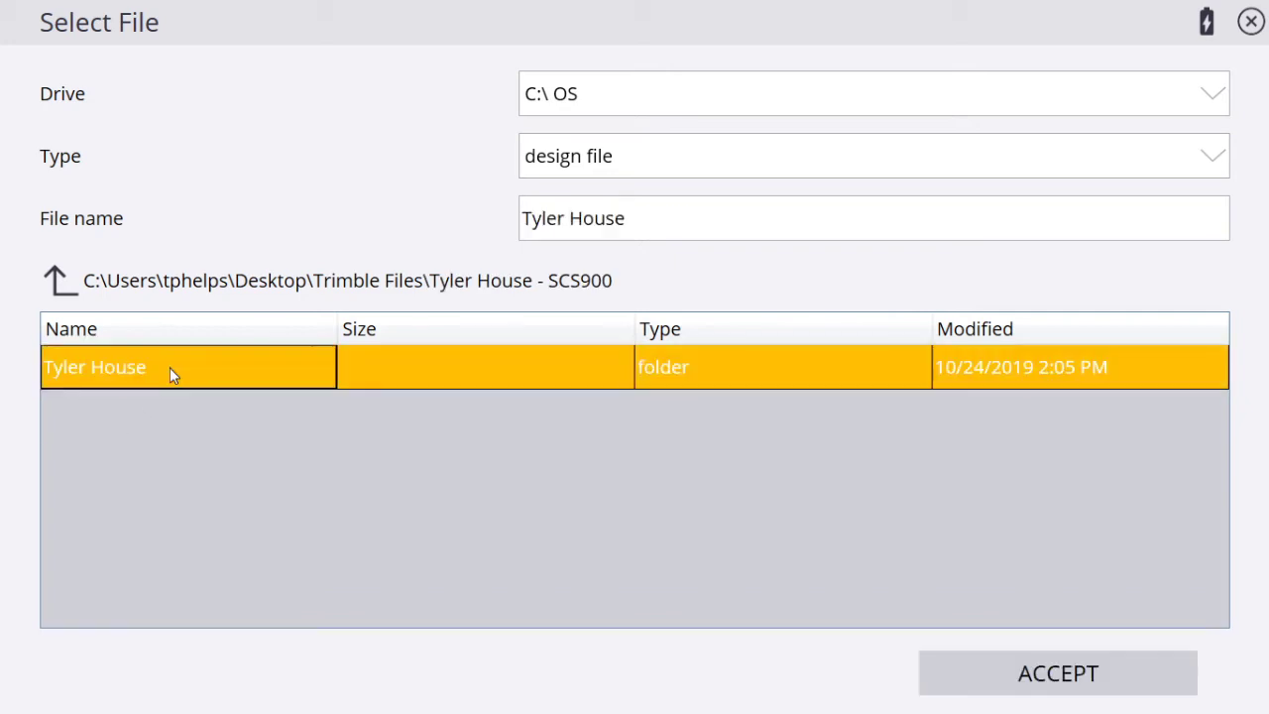
pyautogui.click(169, 367)
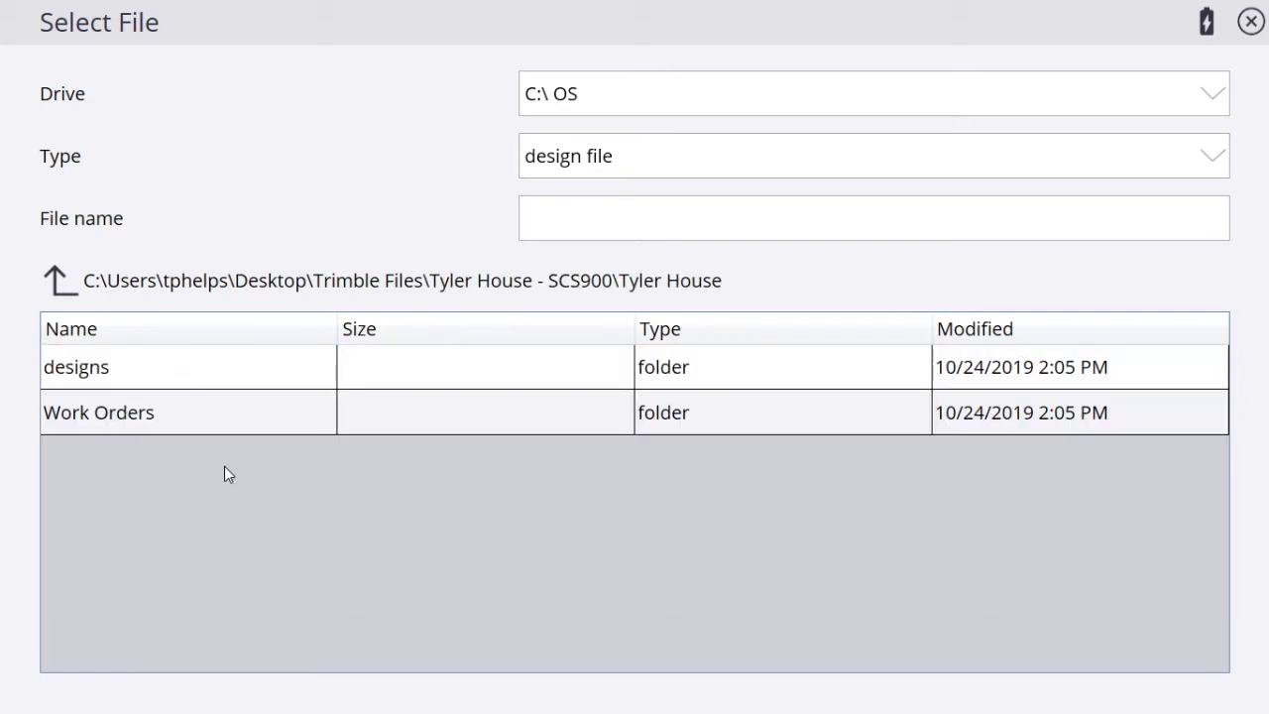
pyautogui.doubleClick(177, 384)
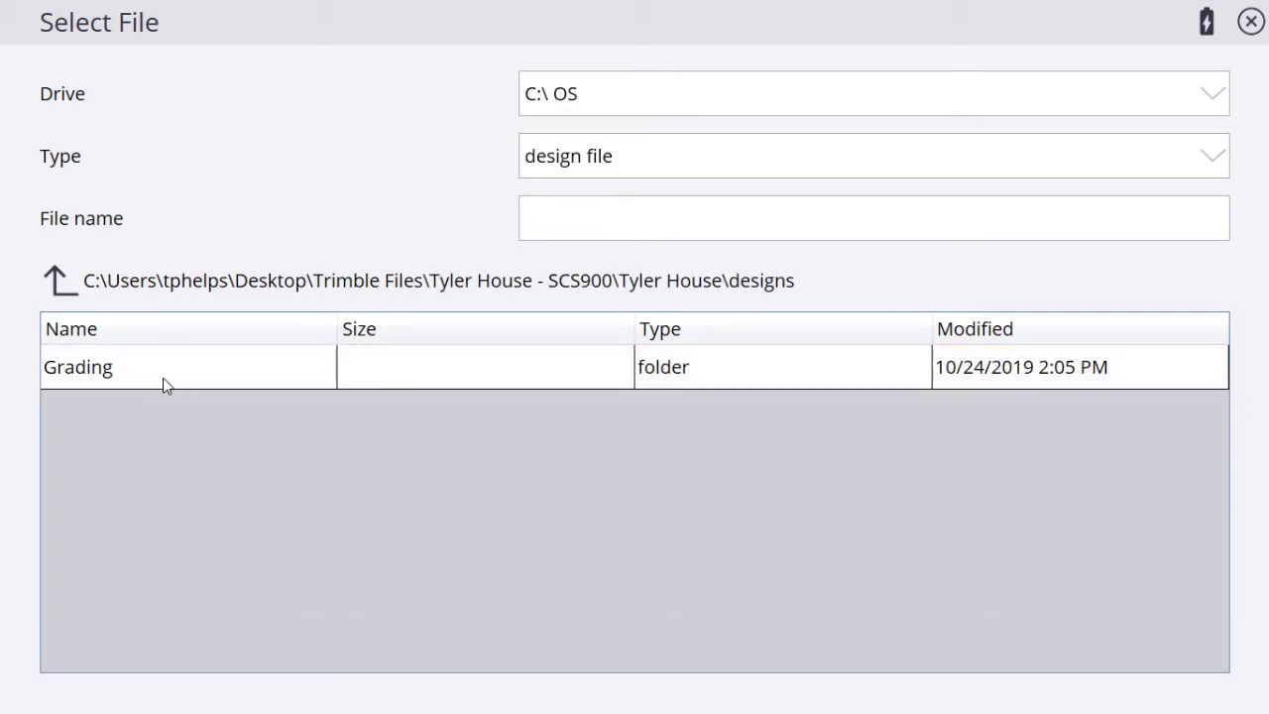
pyautogui.click(159, 376)
pyautogui.click(157, 375)
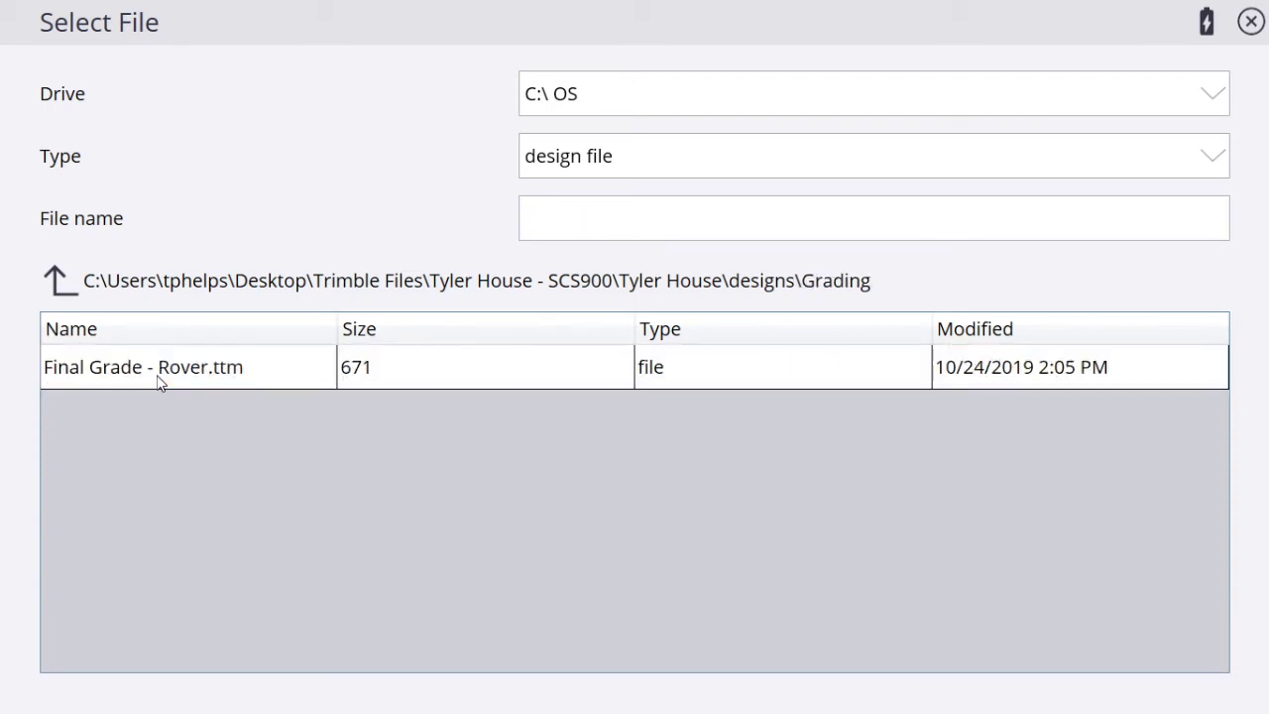
pyautogui.click(235, 368)
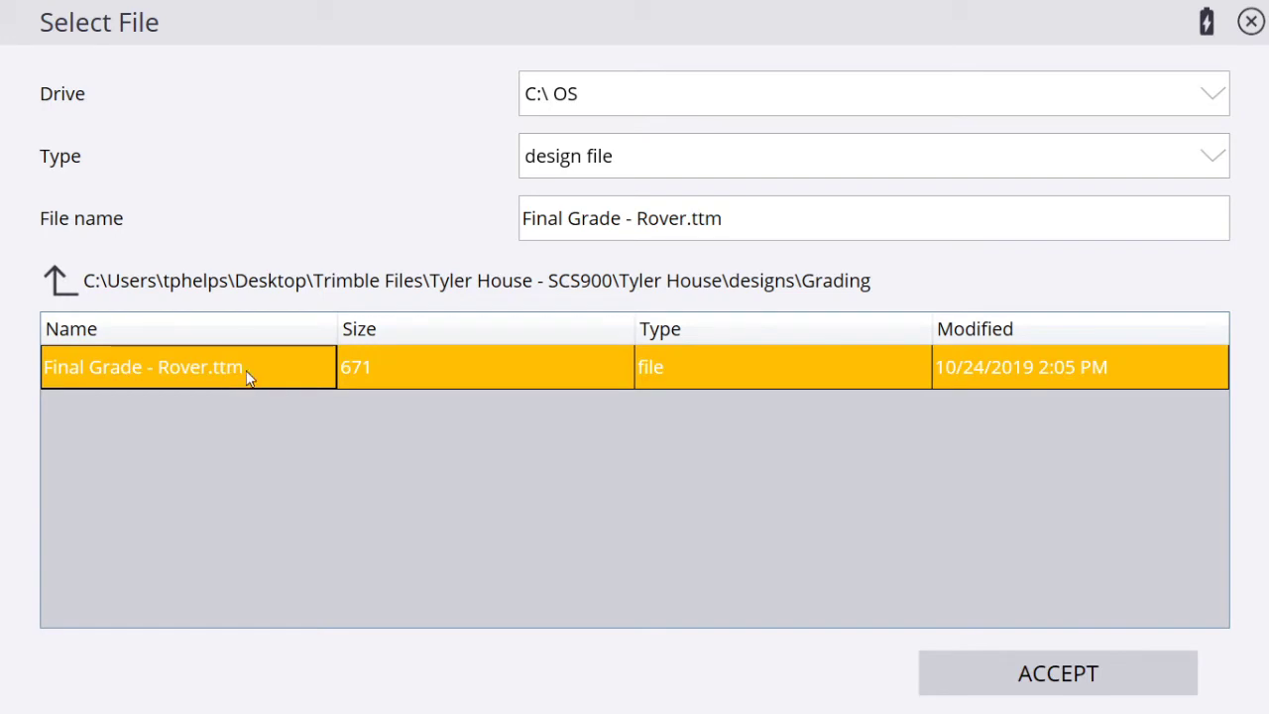
pyautogui.click(1007, 678)
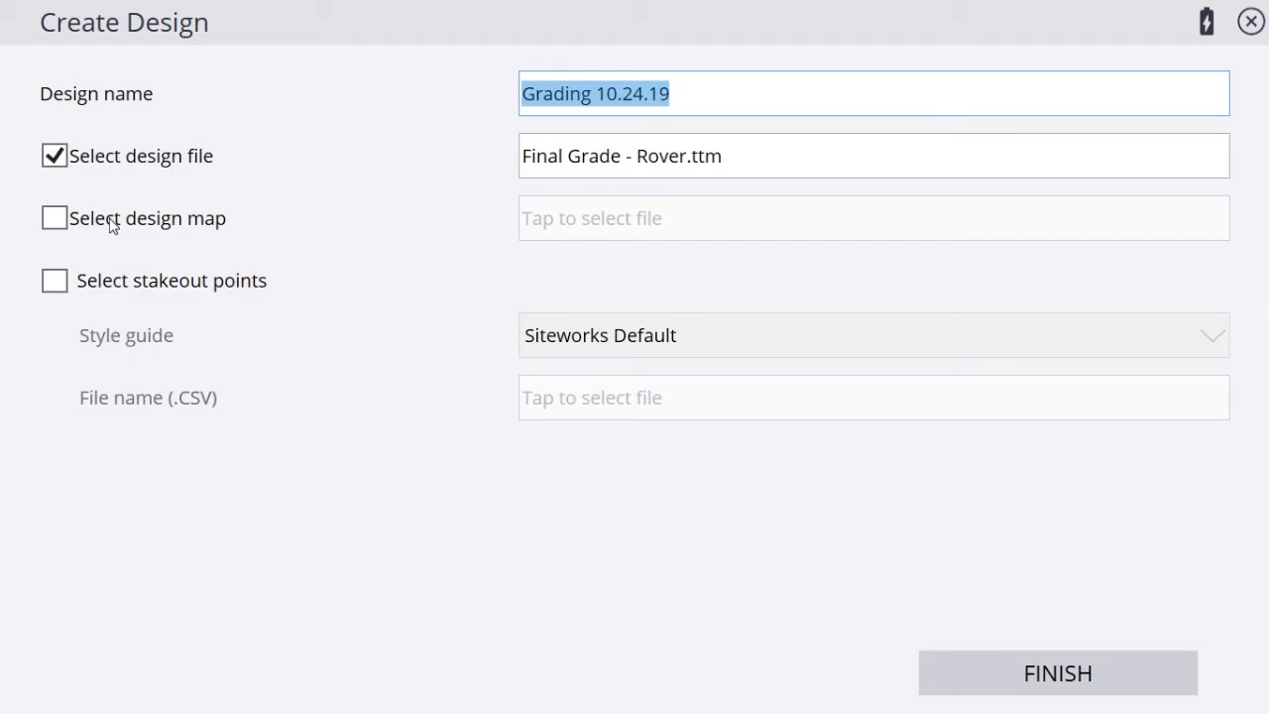
# - Enable Select design map and accept Final Grade - Rover.dxf from the Grading folder
pyautogui.click(54, 219)
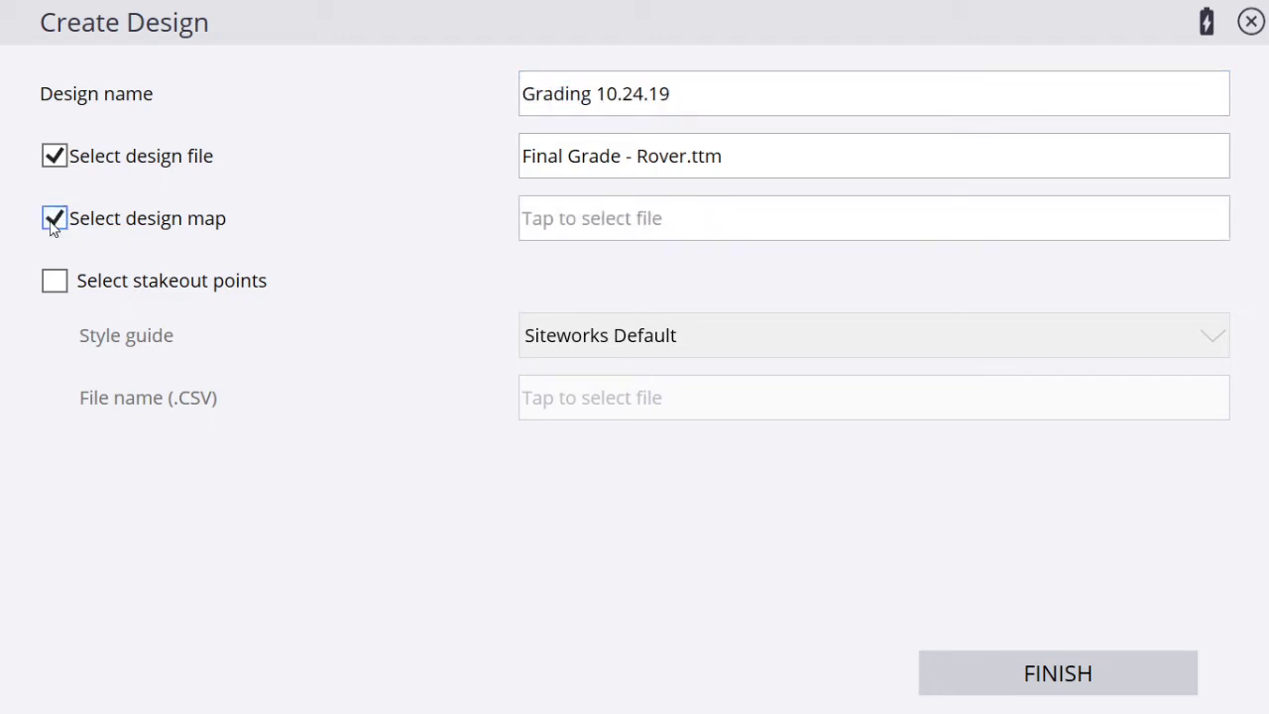
pyautogui.click(617, 221)
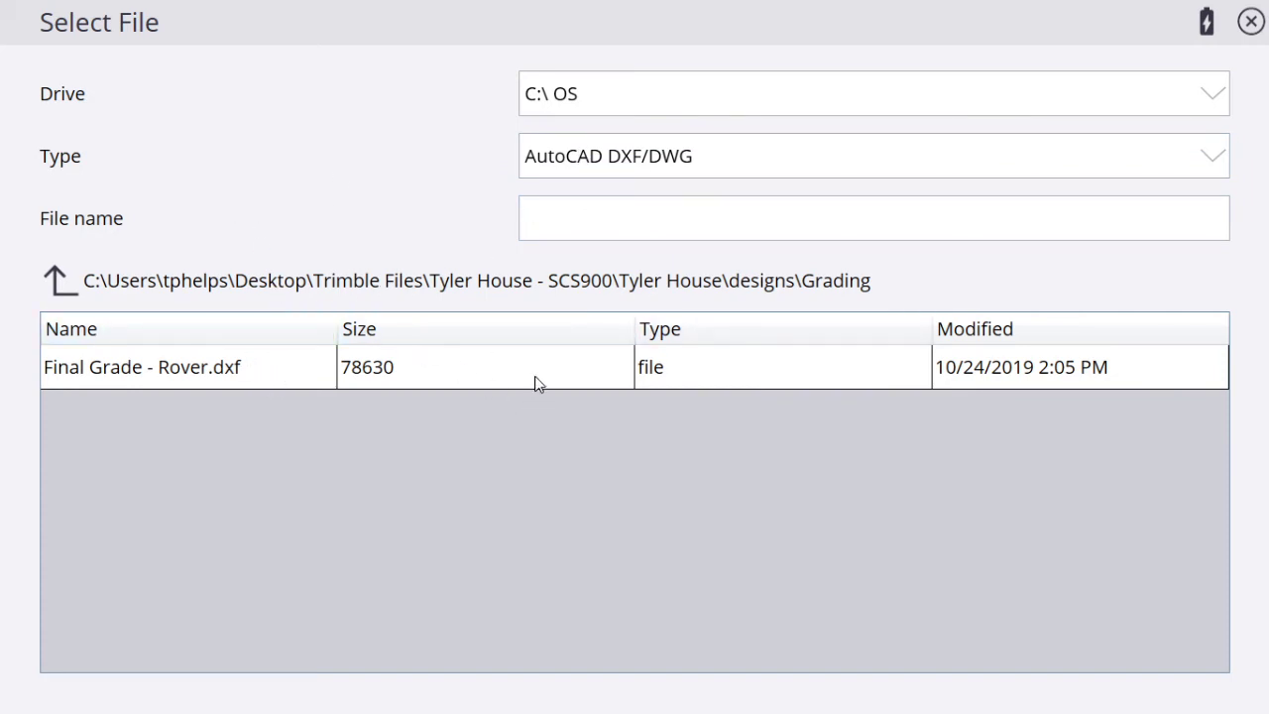
pyautogui.click(56, 282)
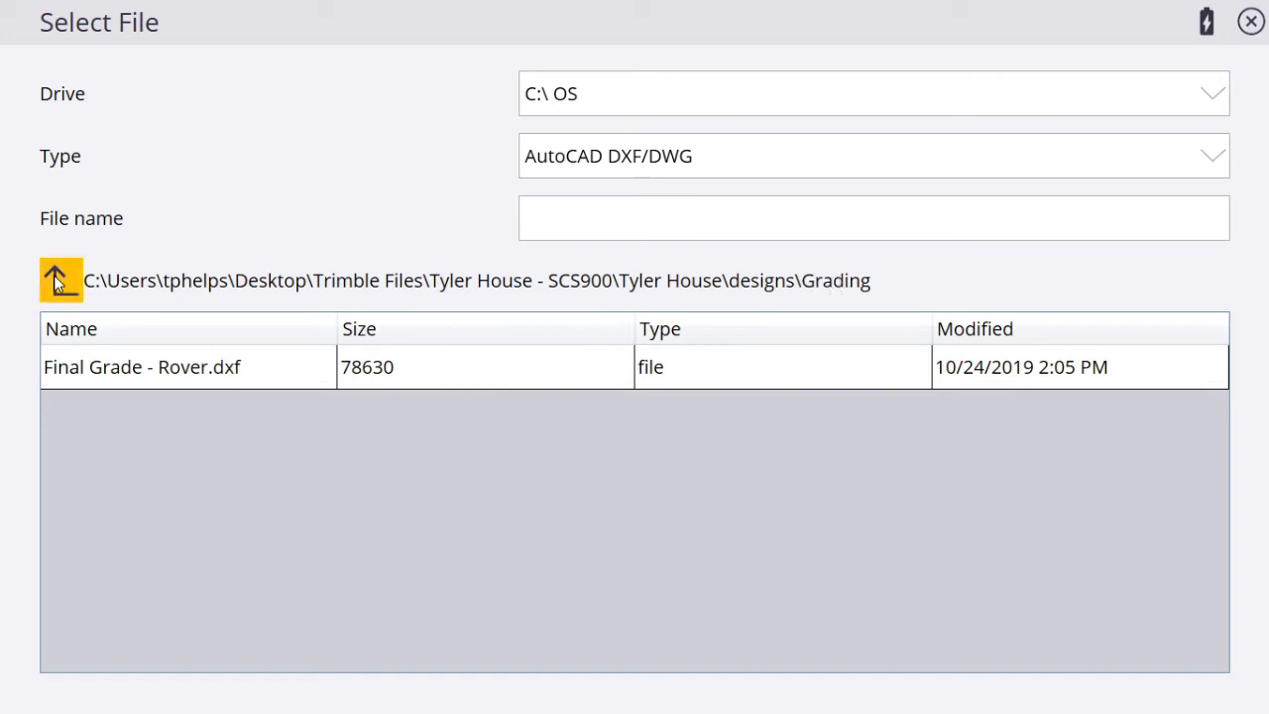
pyautogui.click(90, 367)
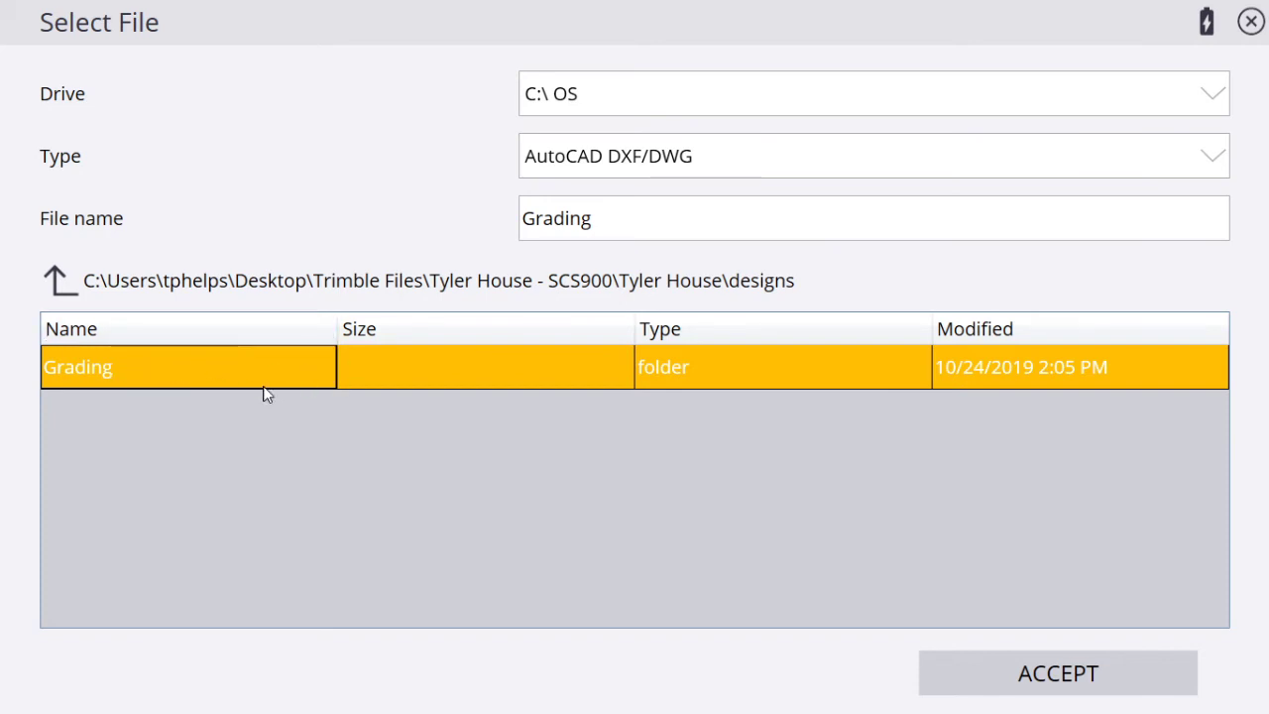
pyautogui.click(1003, 678)
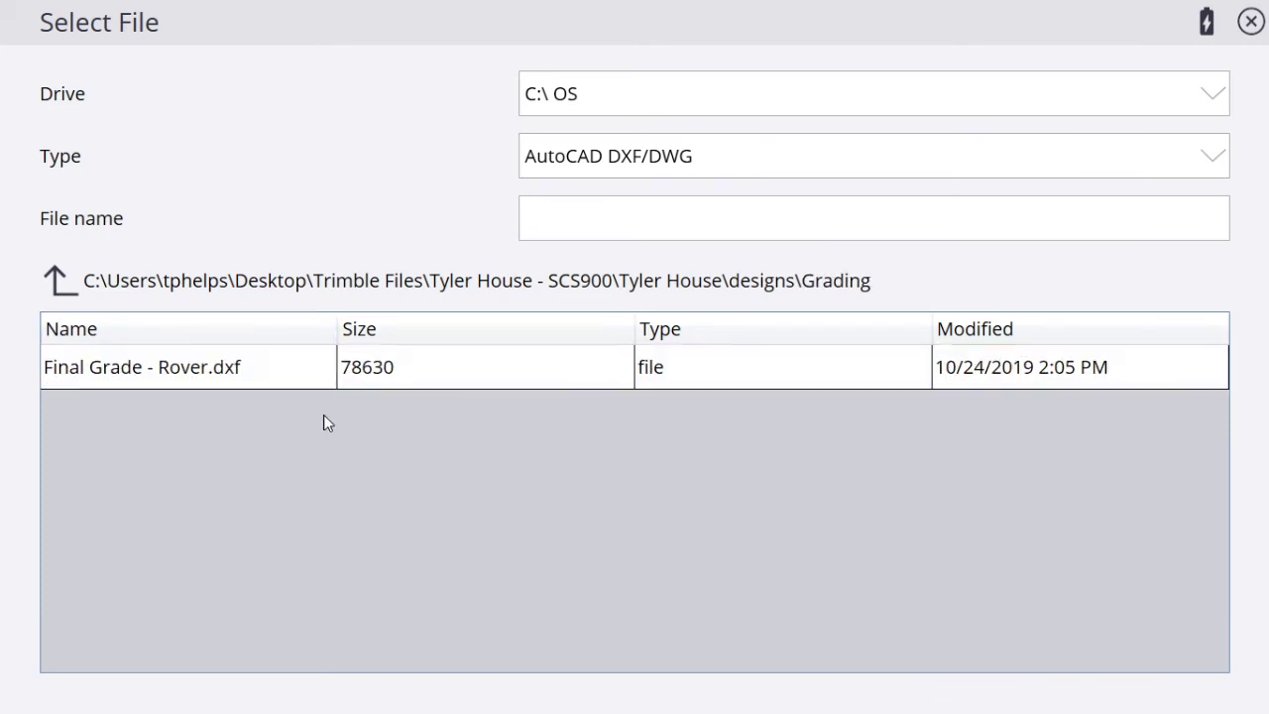
pyautogui.click(238, 371)
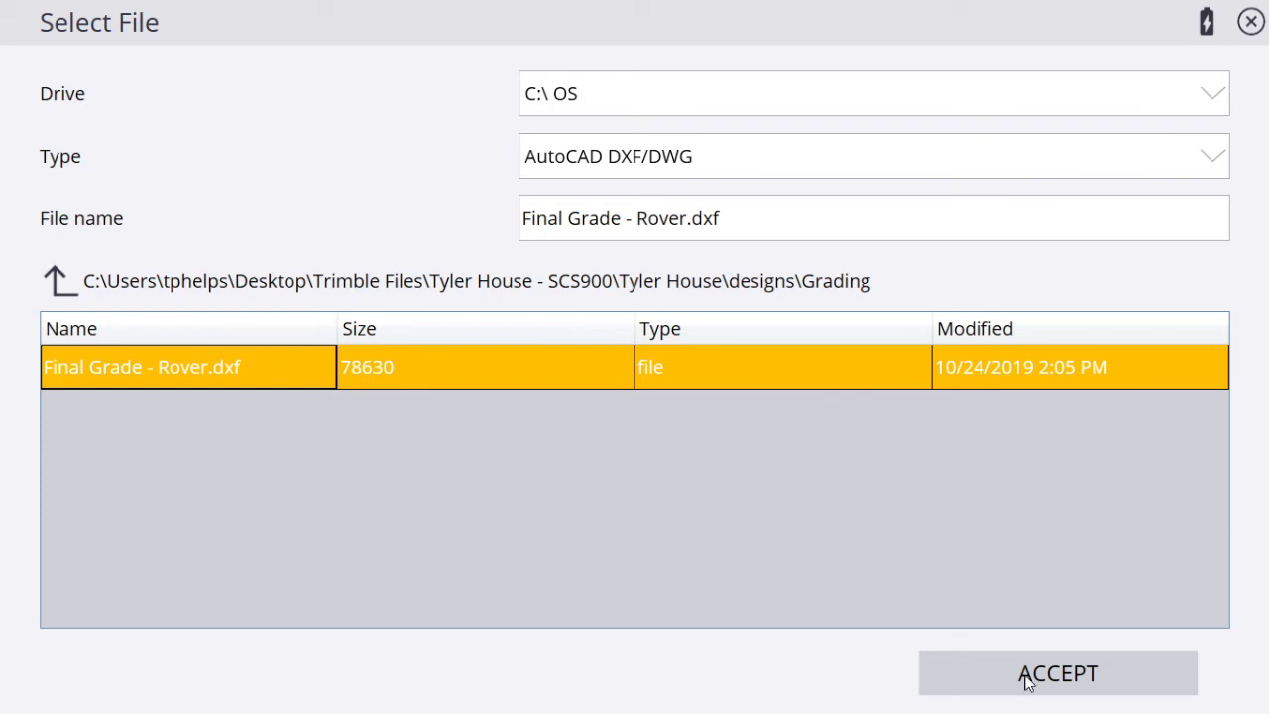
pyautogui.click(1057, 673)
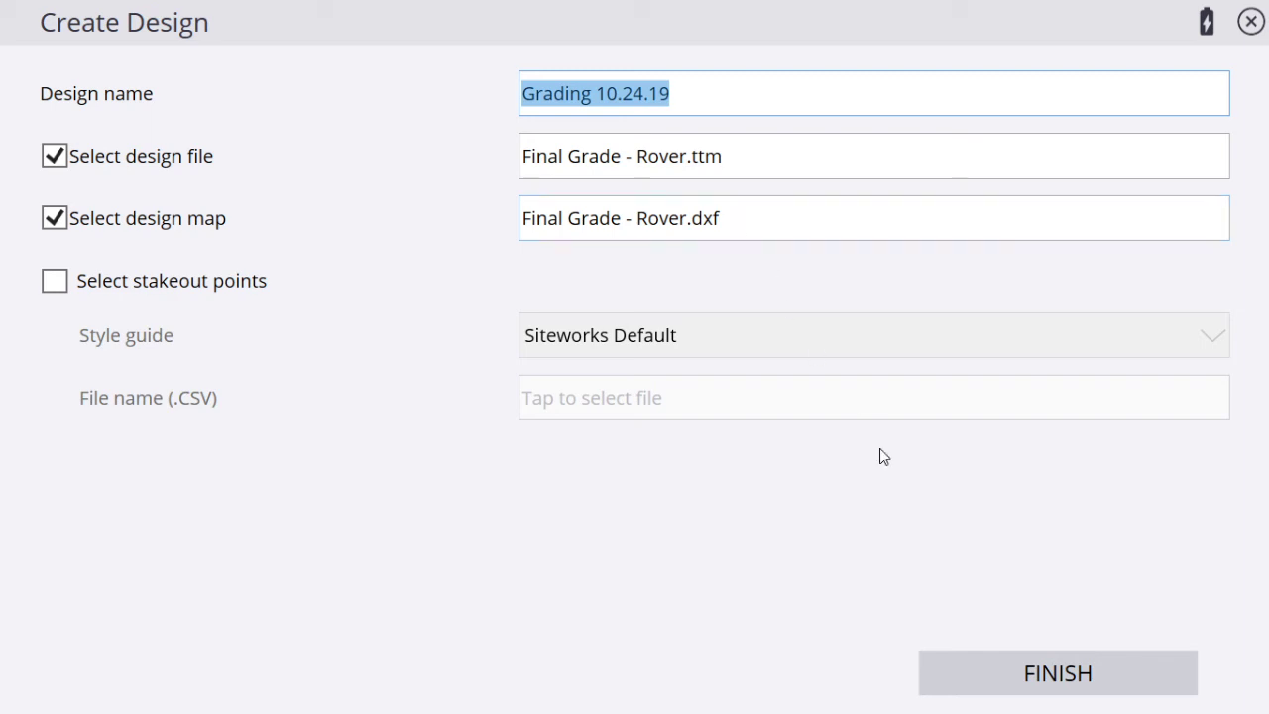
# - Finish the design, open Tyler's House with Grading 10.24.19, and keep receiver mode on Rover
pyautogui.click(1031, 678)
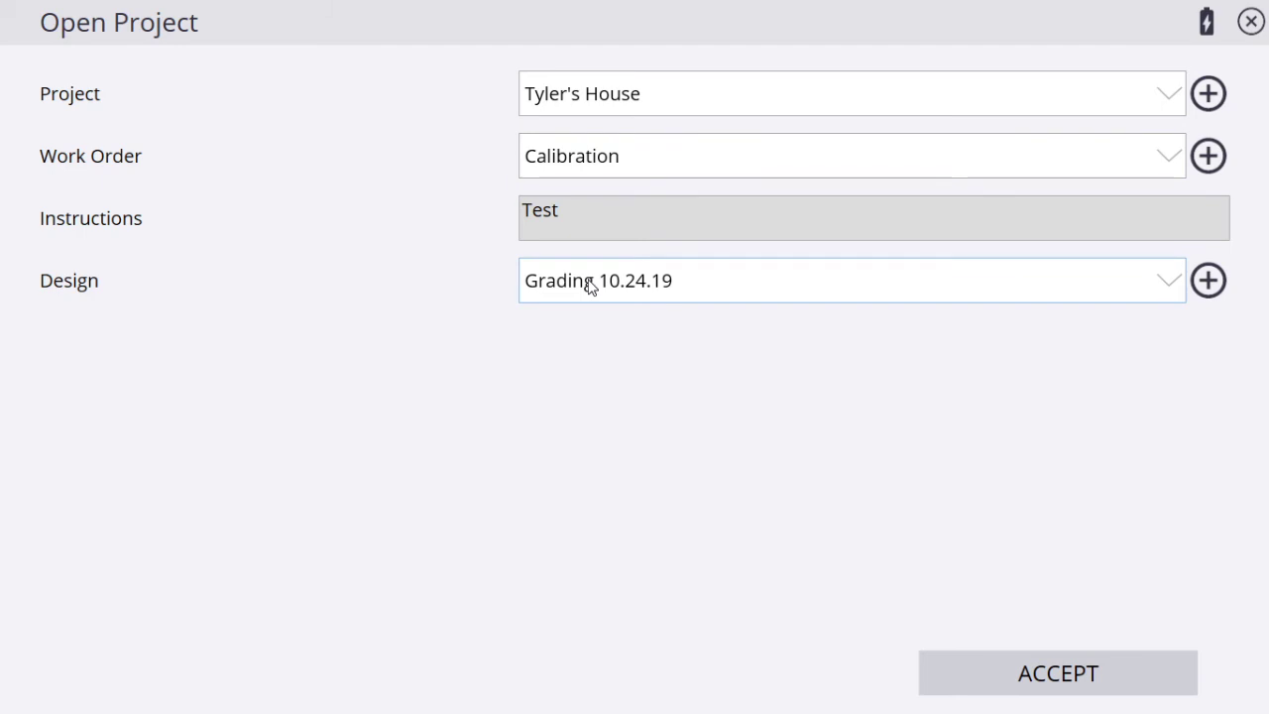
pyautogui.click(683, 286)
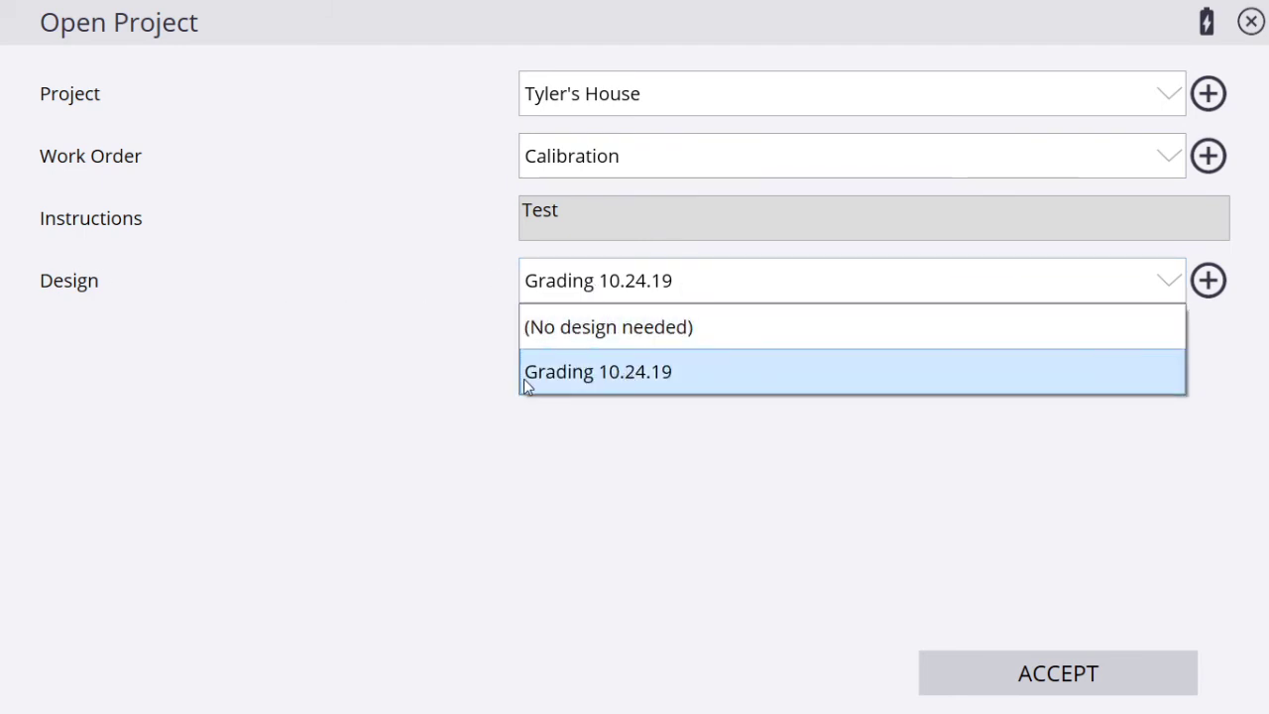
pyautogui.click(711, 375)
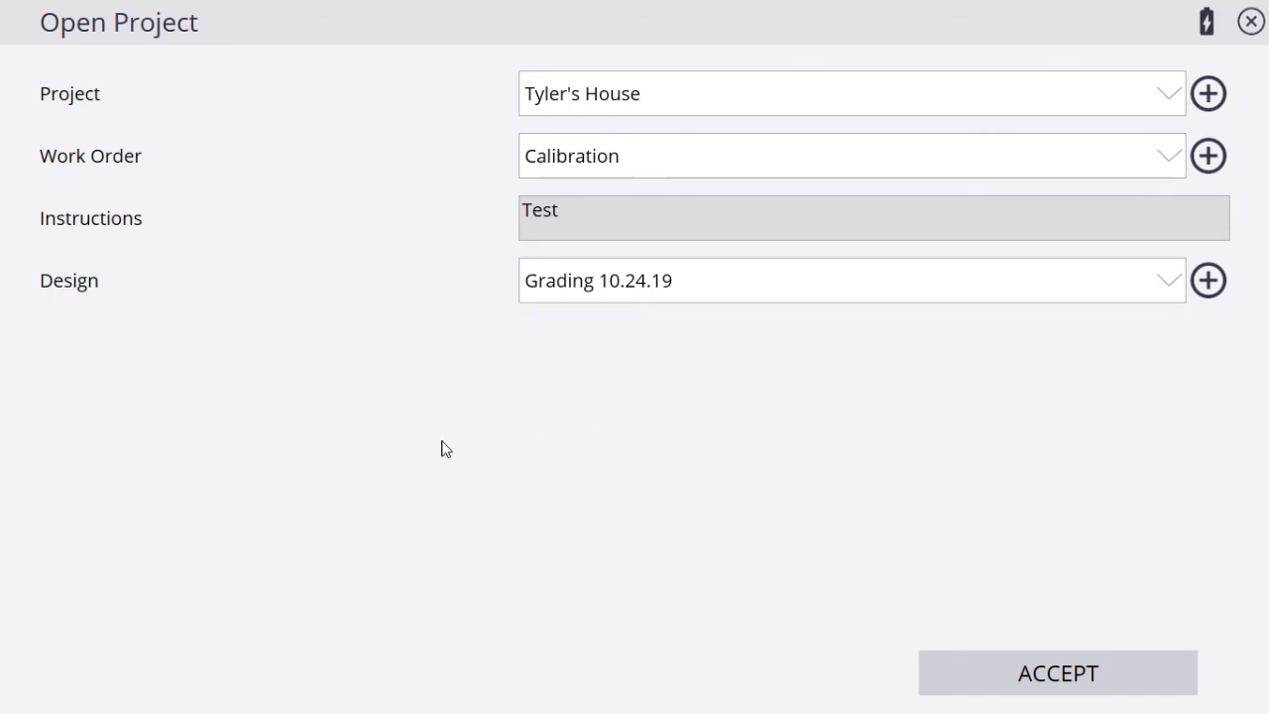
pyautogui.click(1063, 676)
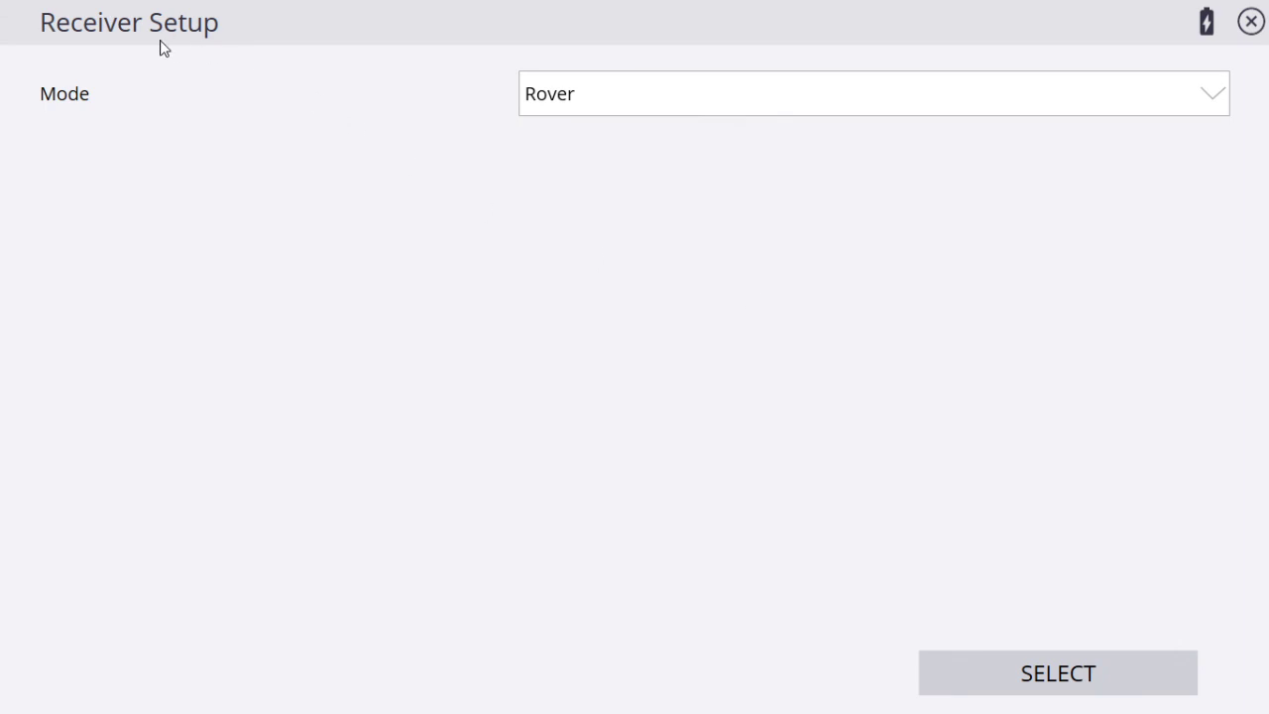
pyautogui.click(575, 103)
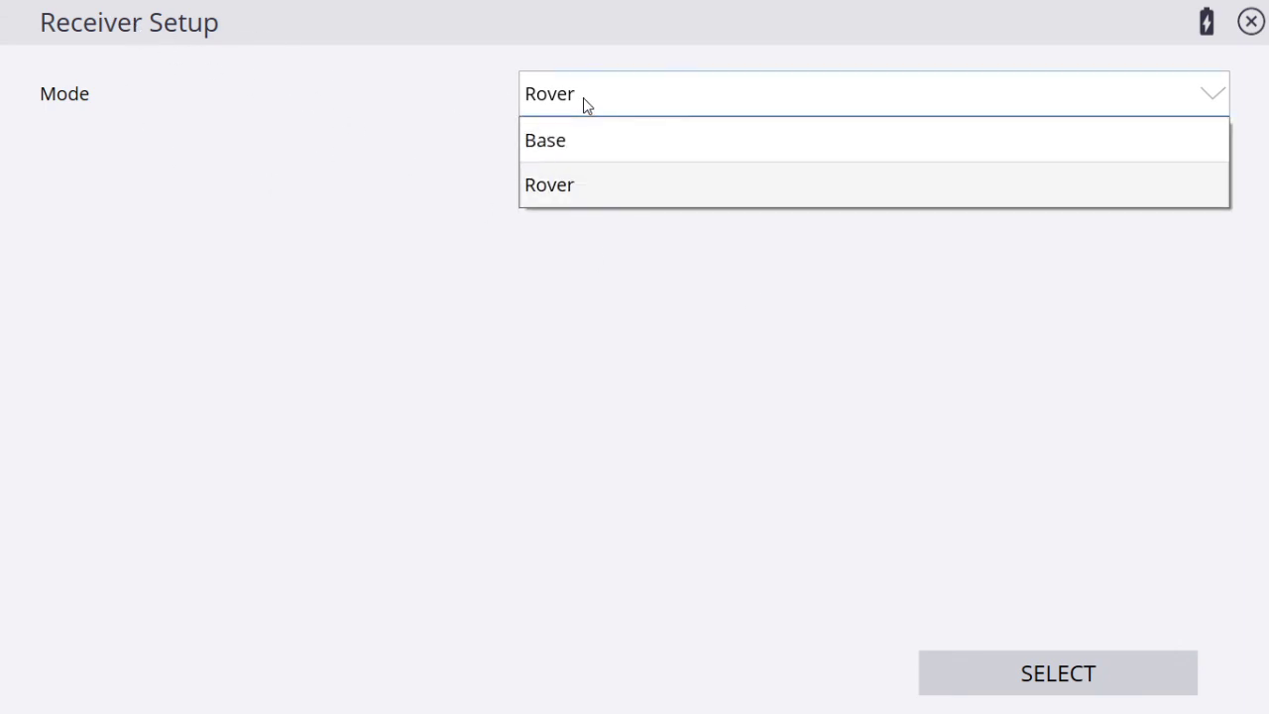
pyautogui.click(429, 177)
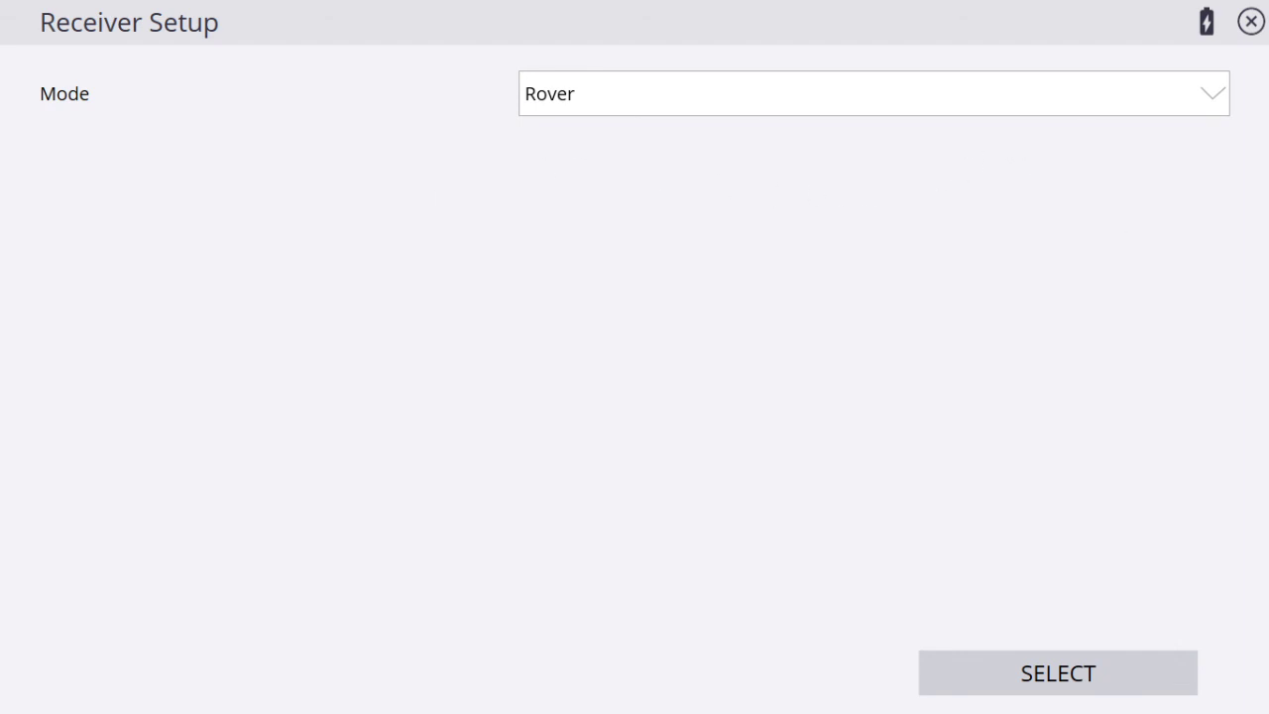